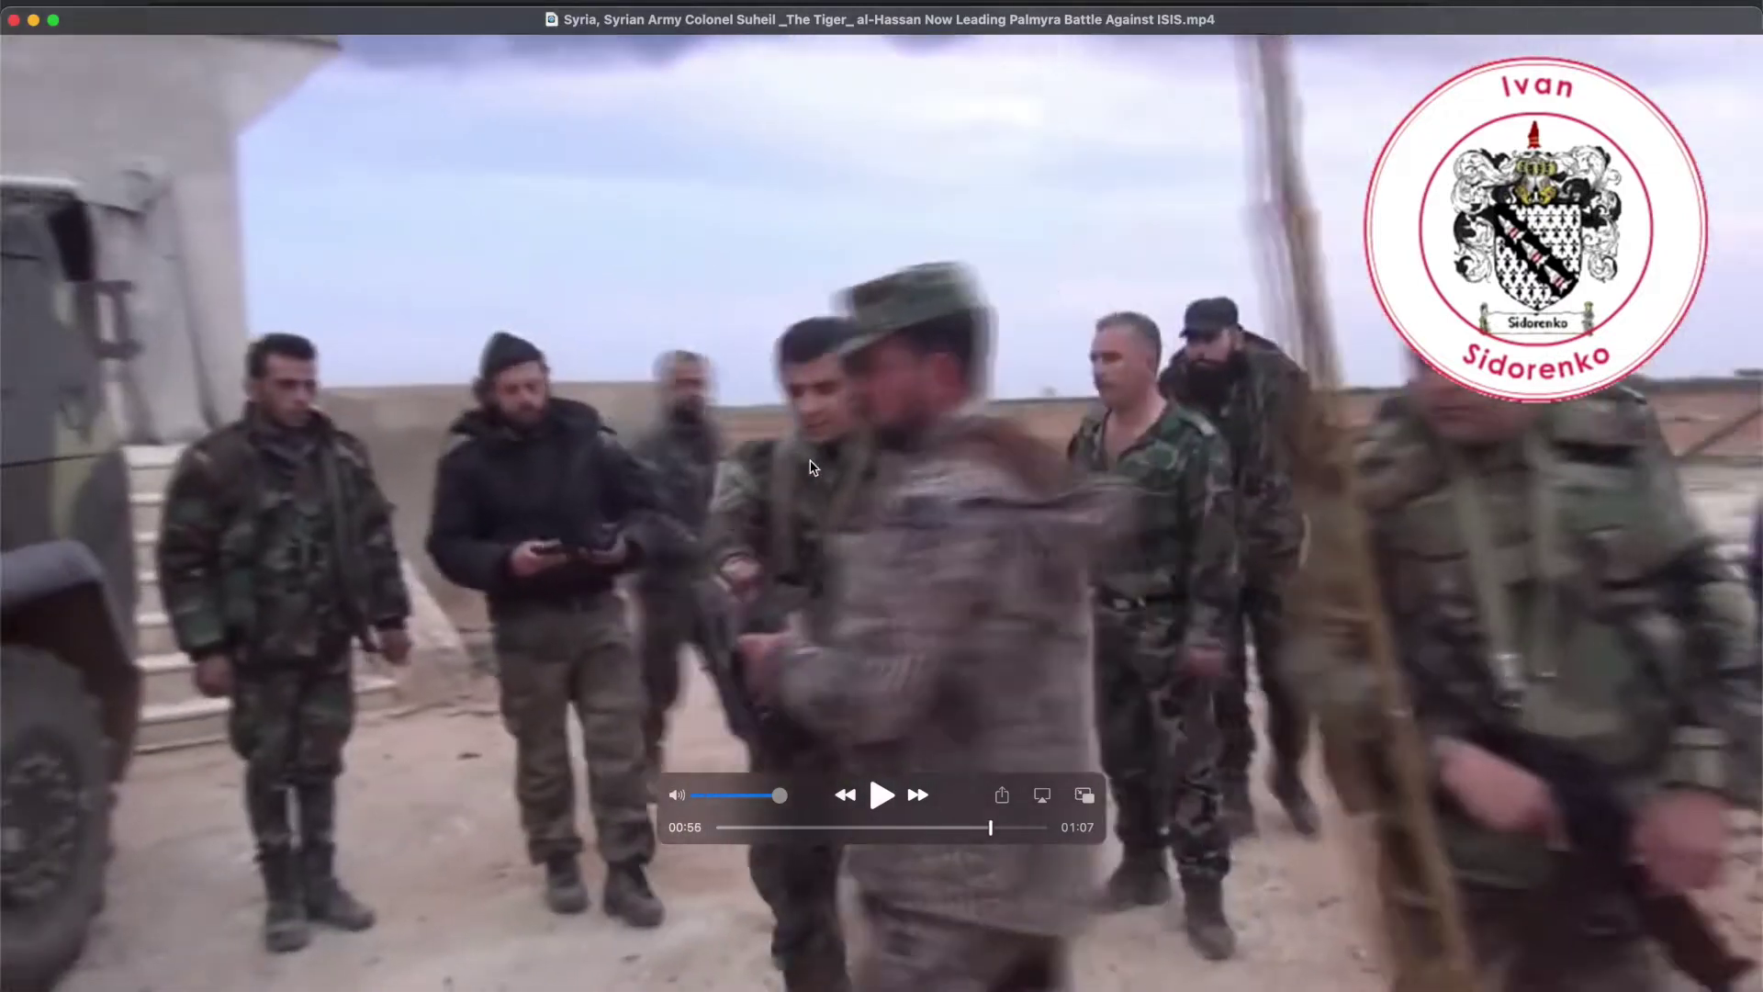
Step the paused Palmyra battle video back frame by frame to 00:41, examining the smoke plume and surrounding landscape
{"action": "scroll", "coordinate": [806, 469], "scroll_direction": "left", "scroll_amount": 4}
{"action": "key", "text": "Left"}
{"action": "key", "text": "Left"}
{"action": "key", "text": "Left"}
{"action": "key", "text": "Left"}
{"action": "key", "text": "Left"}
{"action": "key", "text": "Left"}
{"action": "key", "text": "Left"}
{"action": "key", "text": "Left"}
{"action": "key", "text": "Left"}
{"action": "key", "text": "Left"}
{"action": "key", "text": "Left"}
{"action": "key", "text": "Left"}
{"action": "key", "text": "Left"}
{"action": "key", "text": "Left"}
{"action": "key", "text": "Left"}
{"action": "key", "text": "Left"}
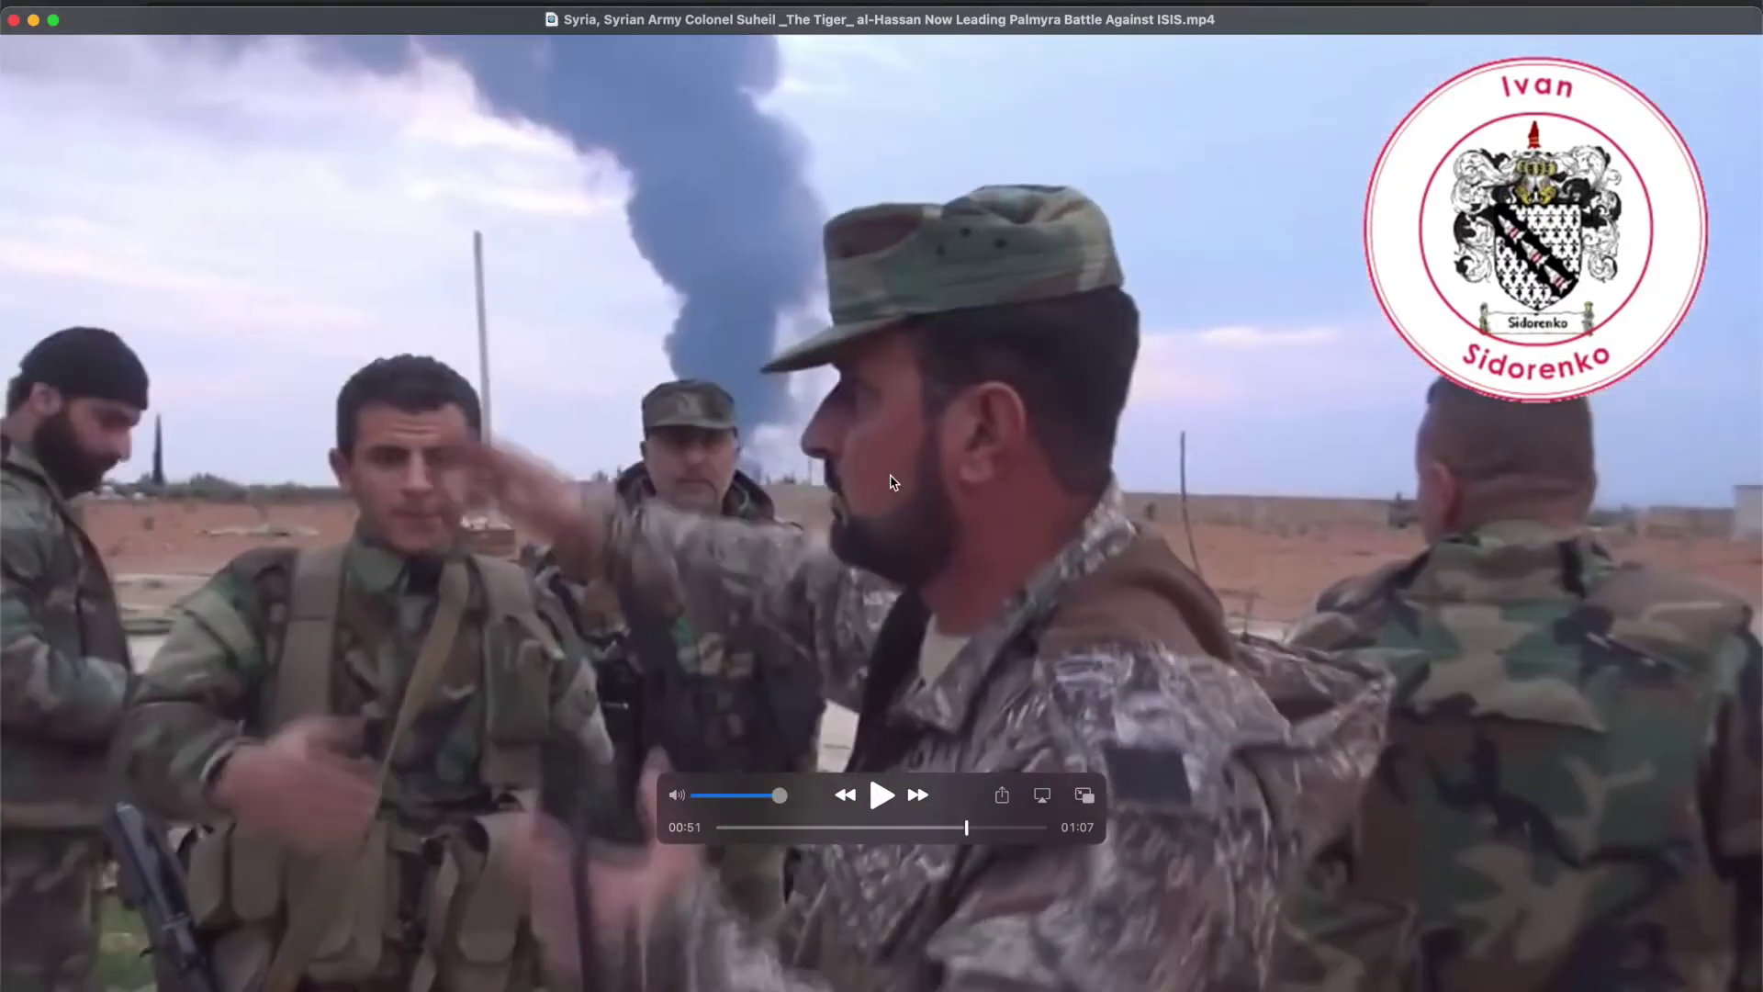
{"action": "key", "text": "Left"}
{"action": "key", "text": "Left"}
{"action": "key", "text": "Left"}
{"action": "key", "text": "Left"}
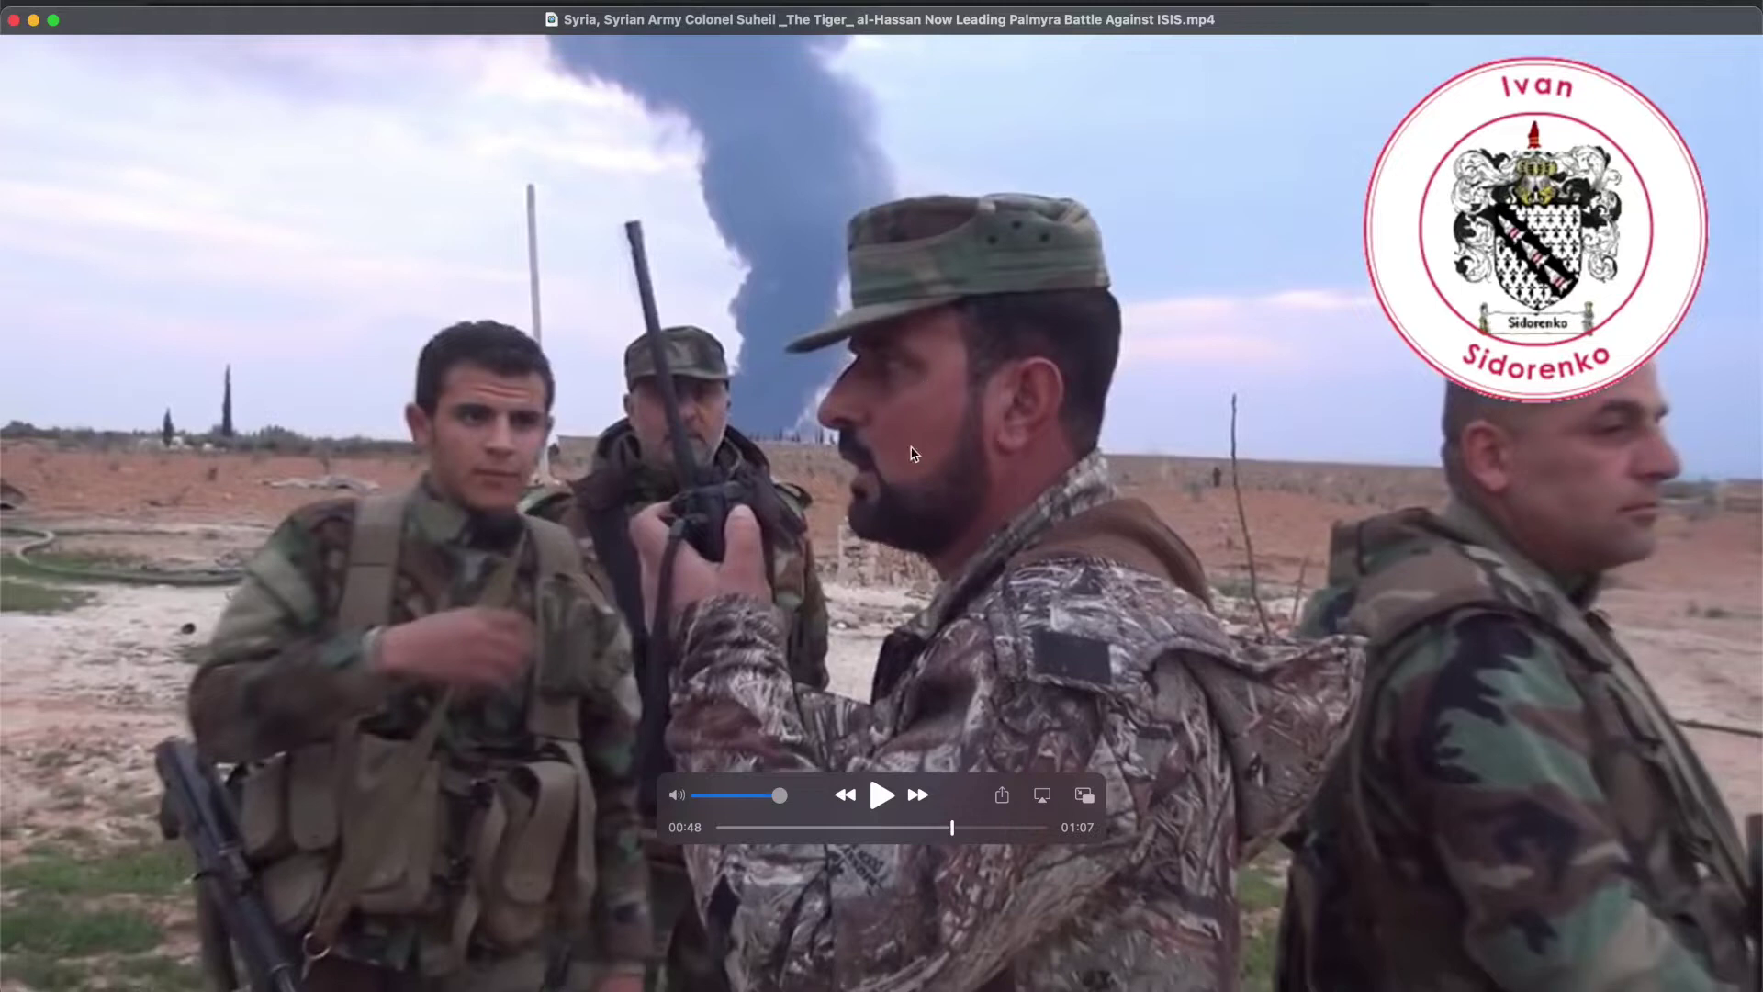
{"action": "key", "text": "Left"}
{"action": "key", "text": "Left"}
{"action": "key", "text": "Left"}
{"action": "key", "text": "Left"}
{"action": "key", "text": "Left"}
{"action": "key", "text": "Left"}
{"action": "key", "text": "Left"}
{"action": "key", "text": "Left"}
{"action": "key", "text": "Left"}
{"action": "key", "text": "Left"}
{"action": "key", "text": "Left"}
{"action": "key", "text": "Left"}
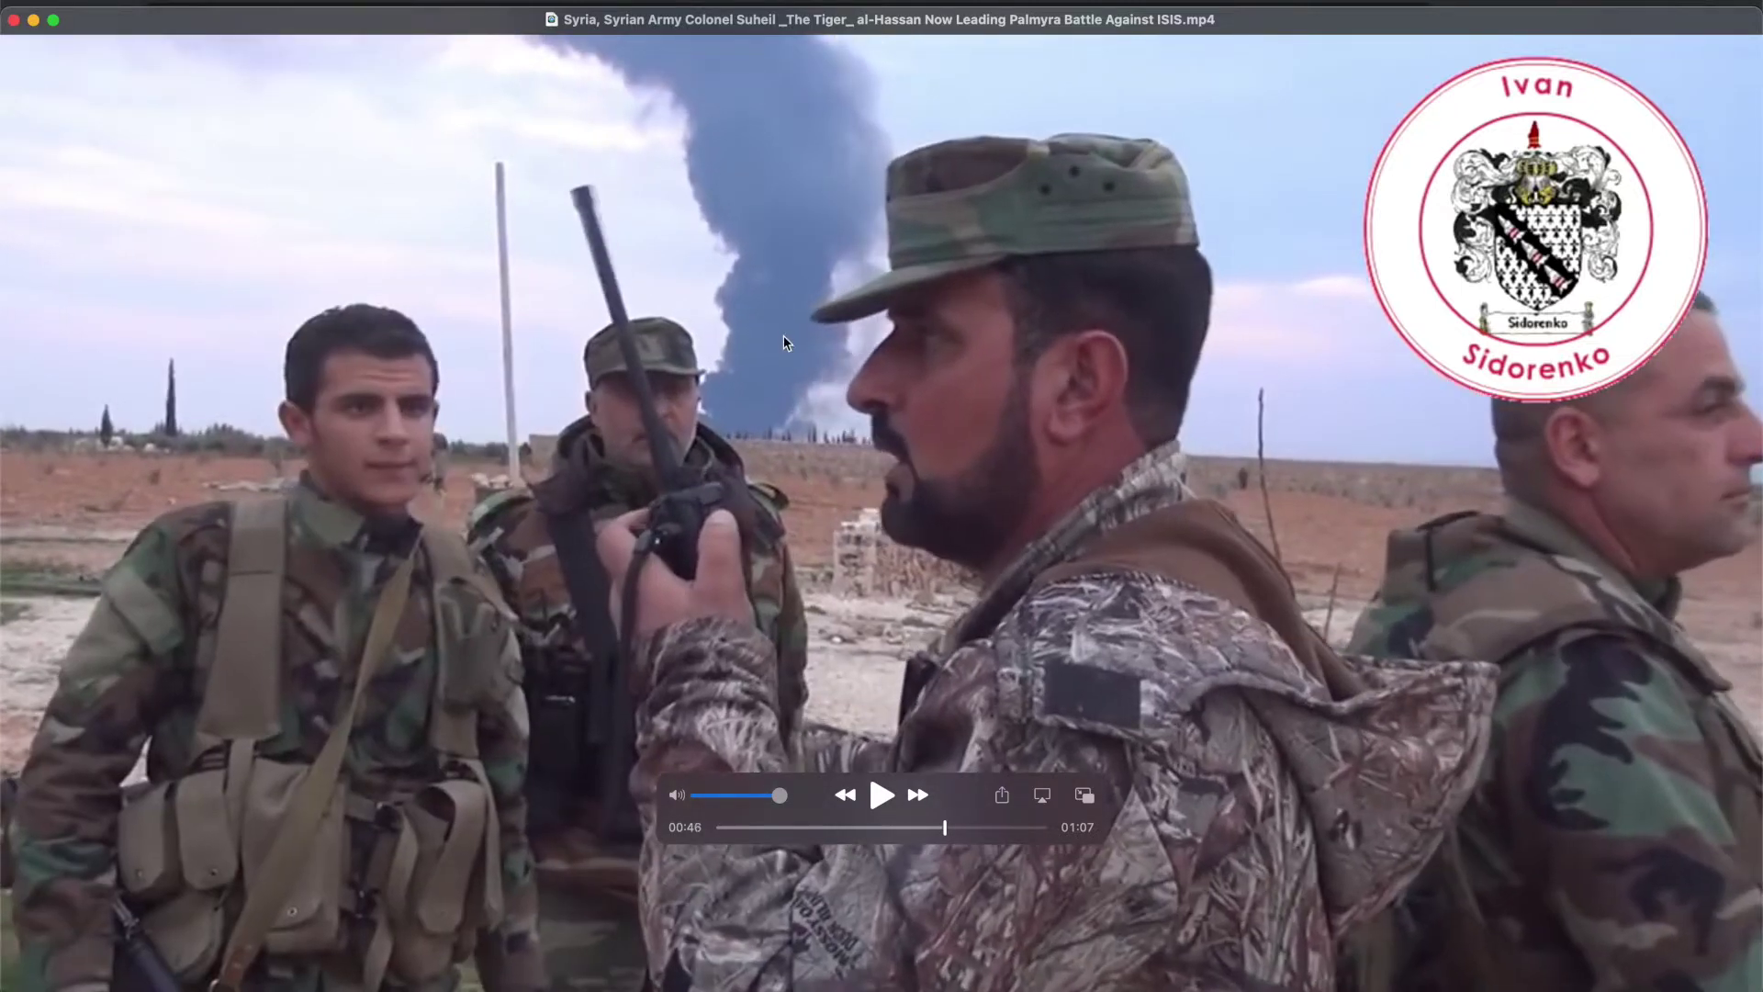
{"action": "key", "text": "Left"}
{"action": "key", "text": "Left"}
{"action": "key", "text": "Left"}
{"action": "key", "text": "Left"}
{"action": "key", "text": "Left"}
{"action": "key", "text": "Left"}
{"action": "key", "text": "Left"}
{"action": "key", "text": "Left"}
{"action": "key", "text": "Left"}
{"action": "key", "text": "Left"}
{"action": "key", "text": "Left"}
{"action": "key", "text": "Left"}
{"action": "key", "text": "Left"}
{"action": "key", "text": "Left"}
{"action": "key", "text": "Left"}
{"action": "key", "text": "Left"}
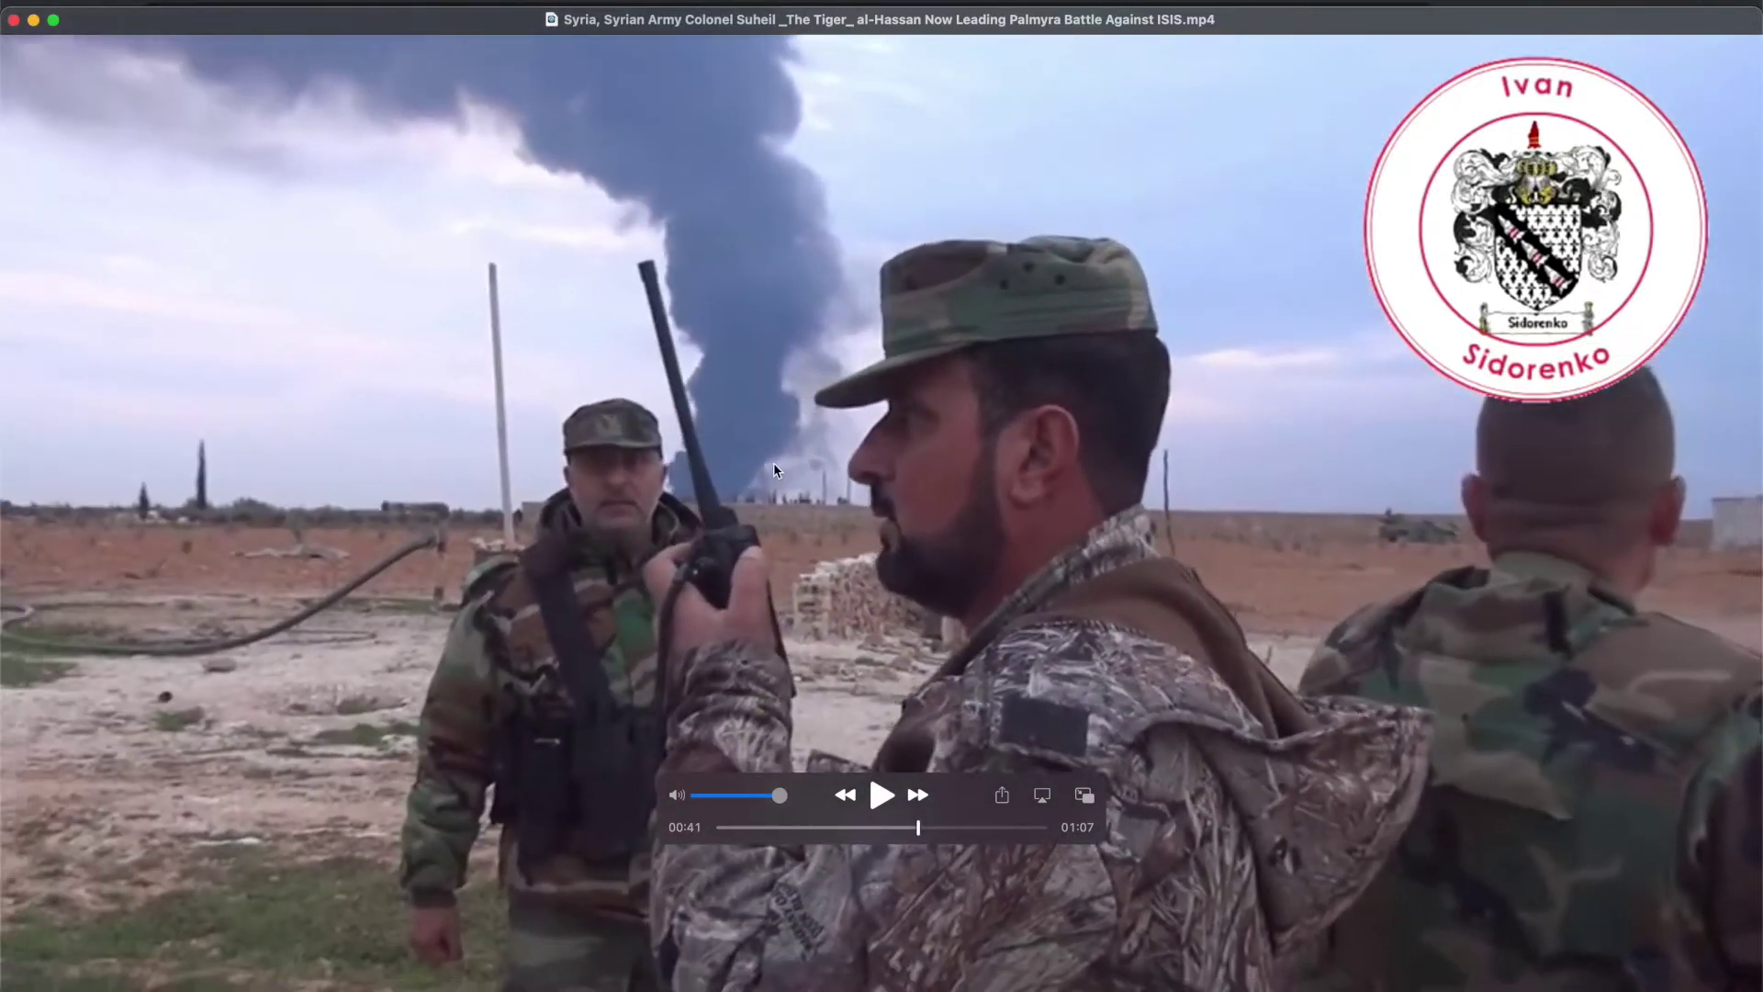
Switch to Google Earth and examine Uluru in a tilted and rotated 3D view
{"action": "key", "text": "super+Tab"}
{"action": "key", "text": "super+Tab"}
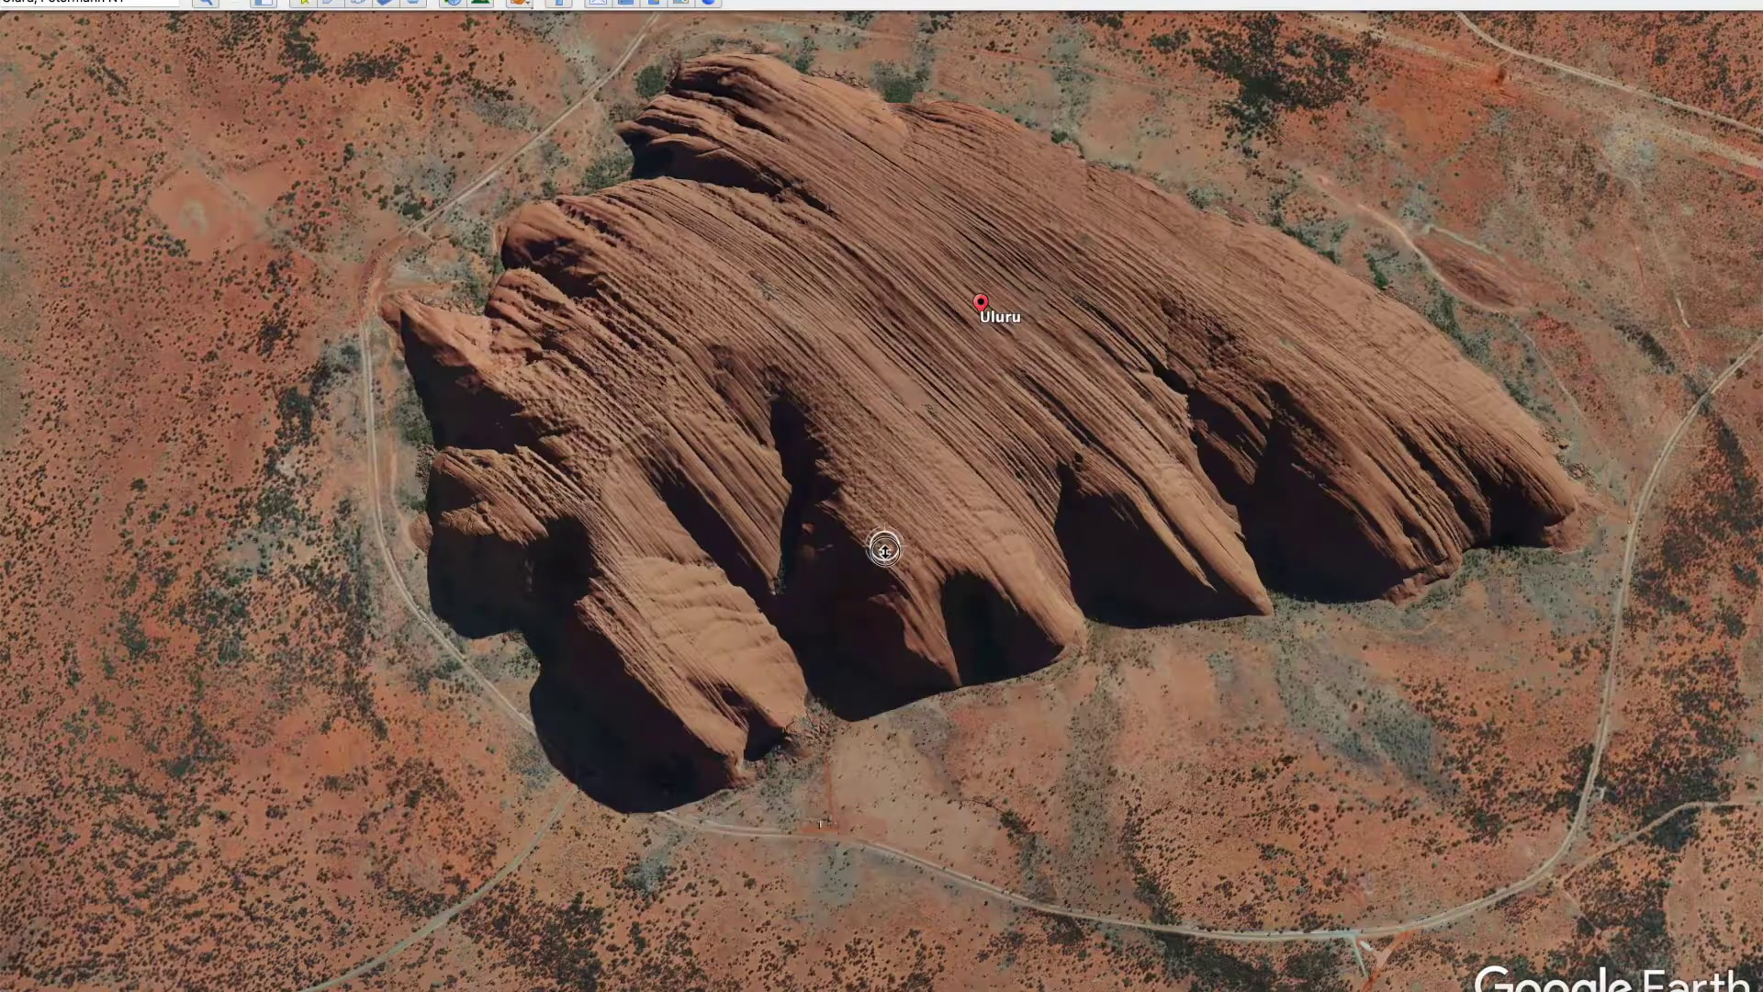
{"action": "middle_click_drag", "start_coordinate": [885, 549], "coordinate": [746, 724]}
{"action": "middle_click_drag", "start_coordinate": [1059, 606], "coordinate": [762, 588]}
{"action": "left_click_drag", "start_coordinate": [1183, 560], "coordinate": [1136, 567]}
{"action": "mouse_move", "coordinate": [1135, 567]}
{"action": "middle_mouse_down"}
{"action": "mouse_move", "coordinate": [1023, 511]}
{"action": "mouse_move", "coordinate": [1200, 531]}
{"action": "mouse_move", "coordinate": [1169, 559]}
{"action": "middle_mouse_up"}
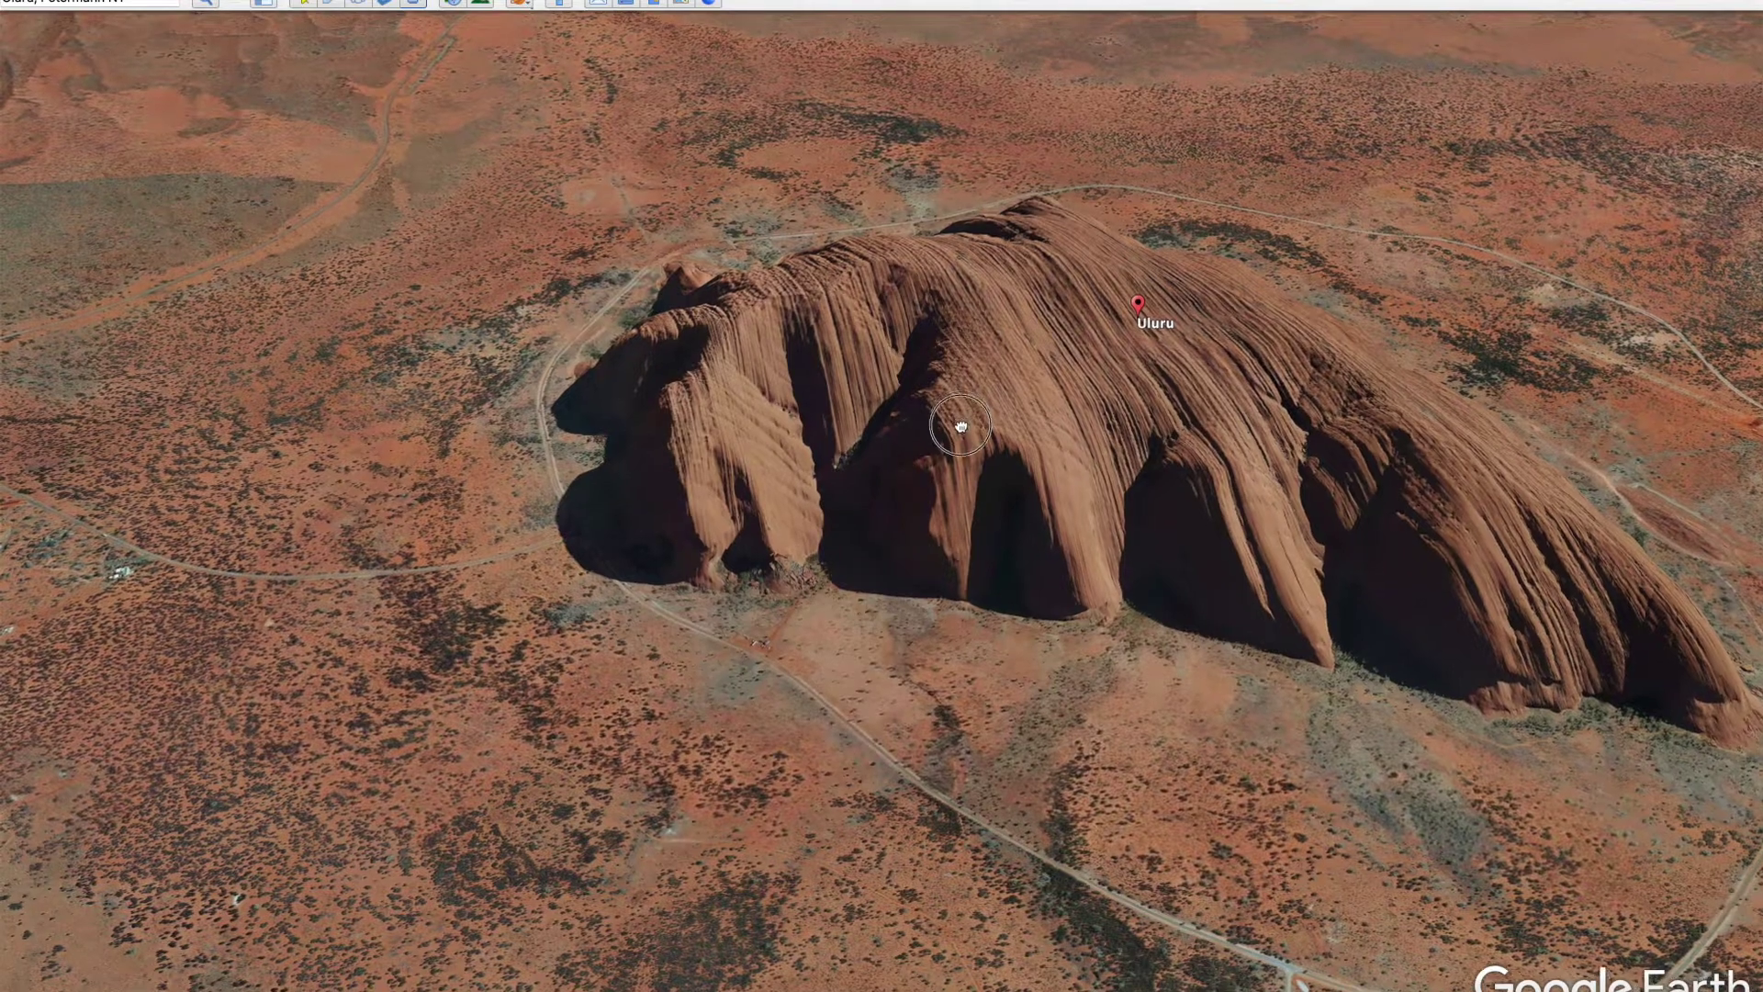
Locate the settlement near Uluru and examine its buildings close up from above
{"action": "left_click_drag", "start_coordinate": [961, 422], "coordinate": [956, 437]}
{"action": "middle_click_drag", "start_coordinate": [956, 416], "coordinate": [787, 421]}
{"action": "left_click_drag", "start_coordinate": [787, 422], "coordinate": [590, 157]}
{"action": "scroll", "coordinate": [895, 534], "scroll_direction": "down", "scroll_amount": 3}
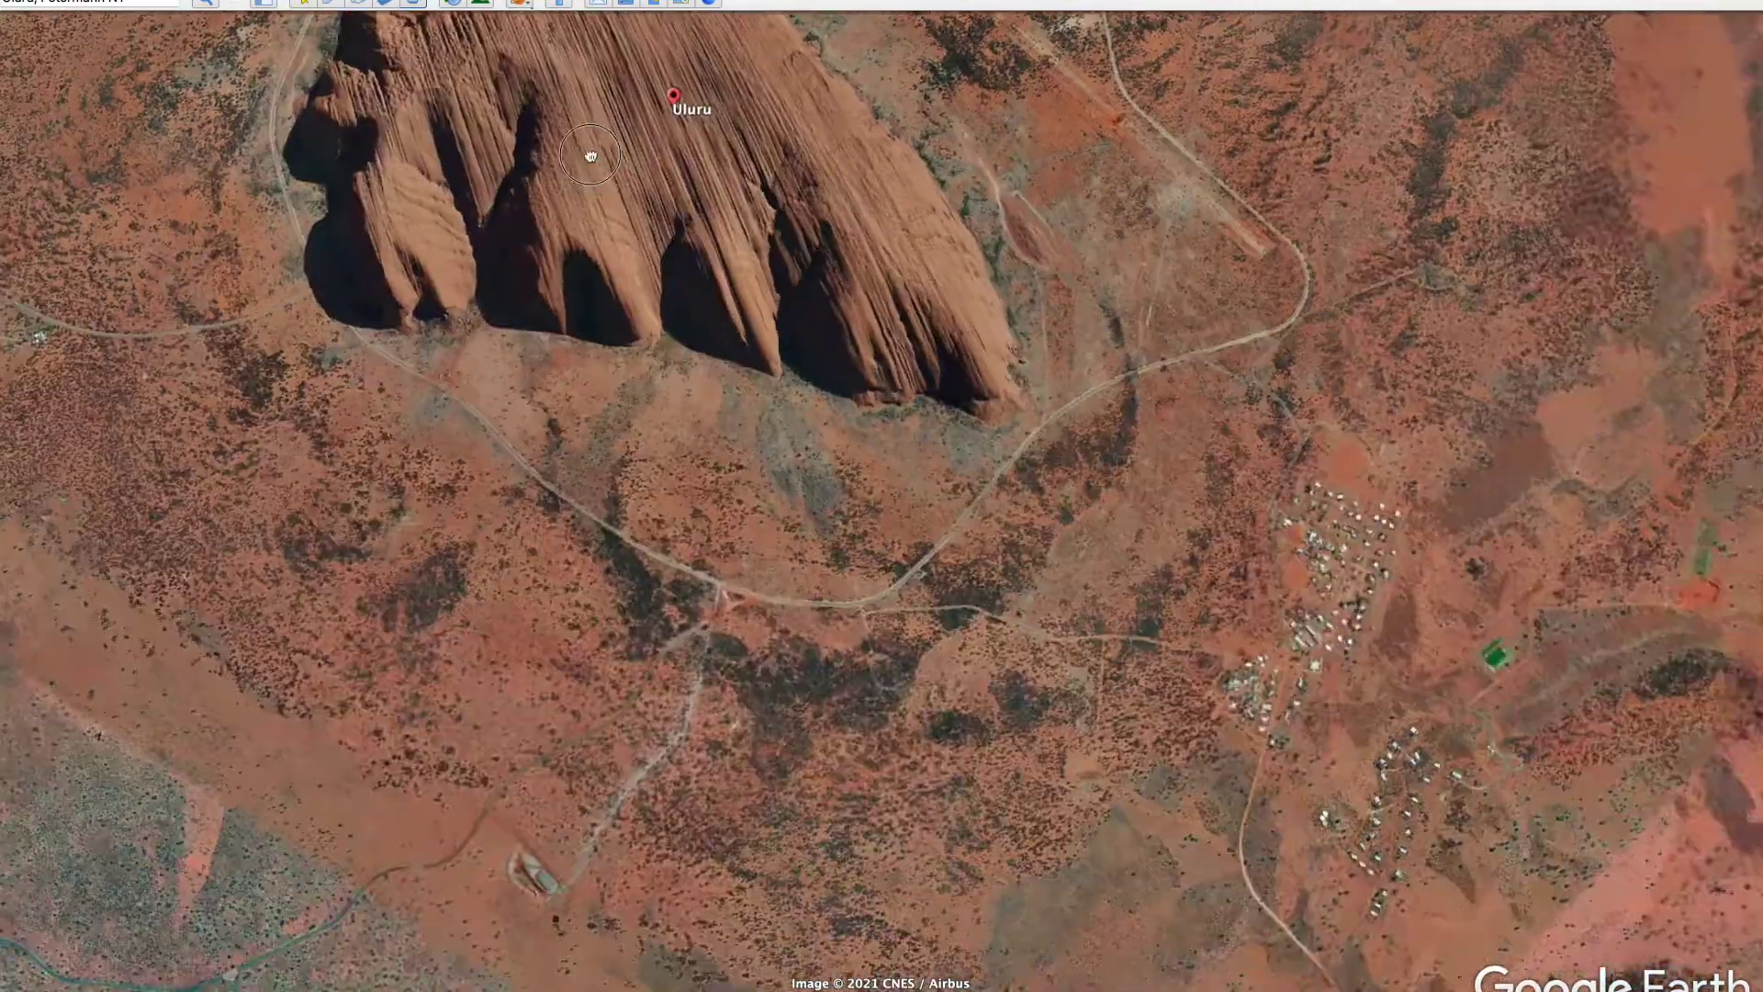
{"action": "left_click_drag", "start_coordinate": [1311, 648], "coordinate": [866, 345]}
{"action": "scroll", "coordinate": [864, 345], "scroll_direction": "up", "scroll_amount": 5}
{"action": "double_click", "coordinate": [854, 345]}
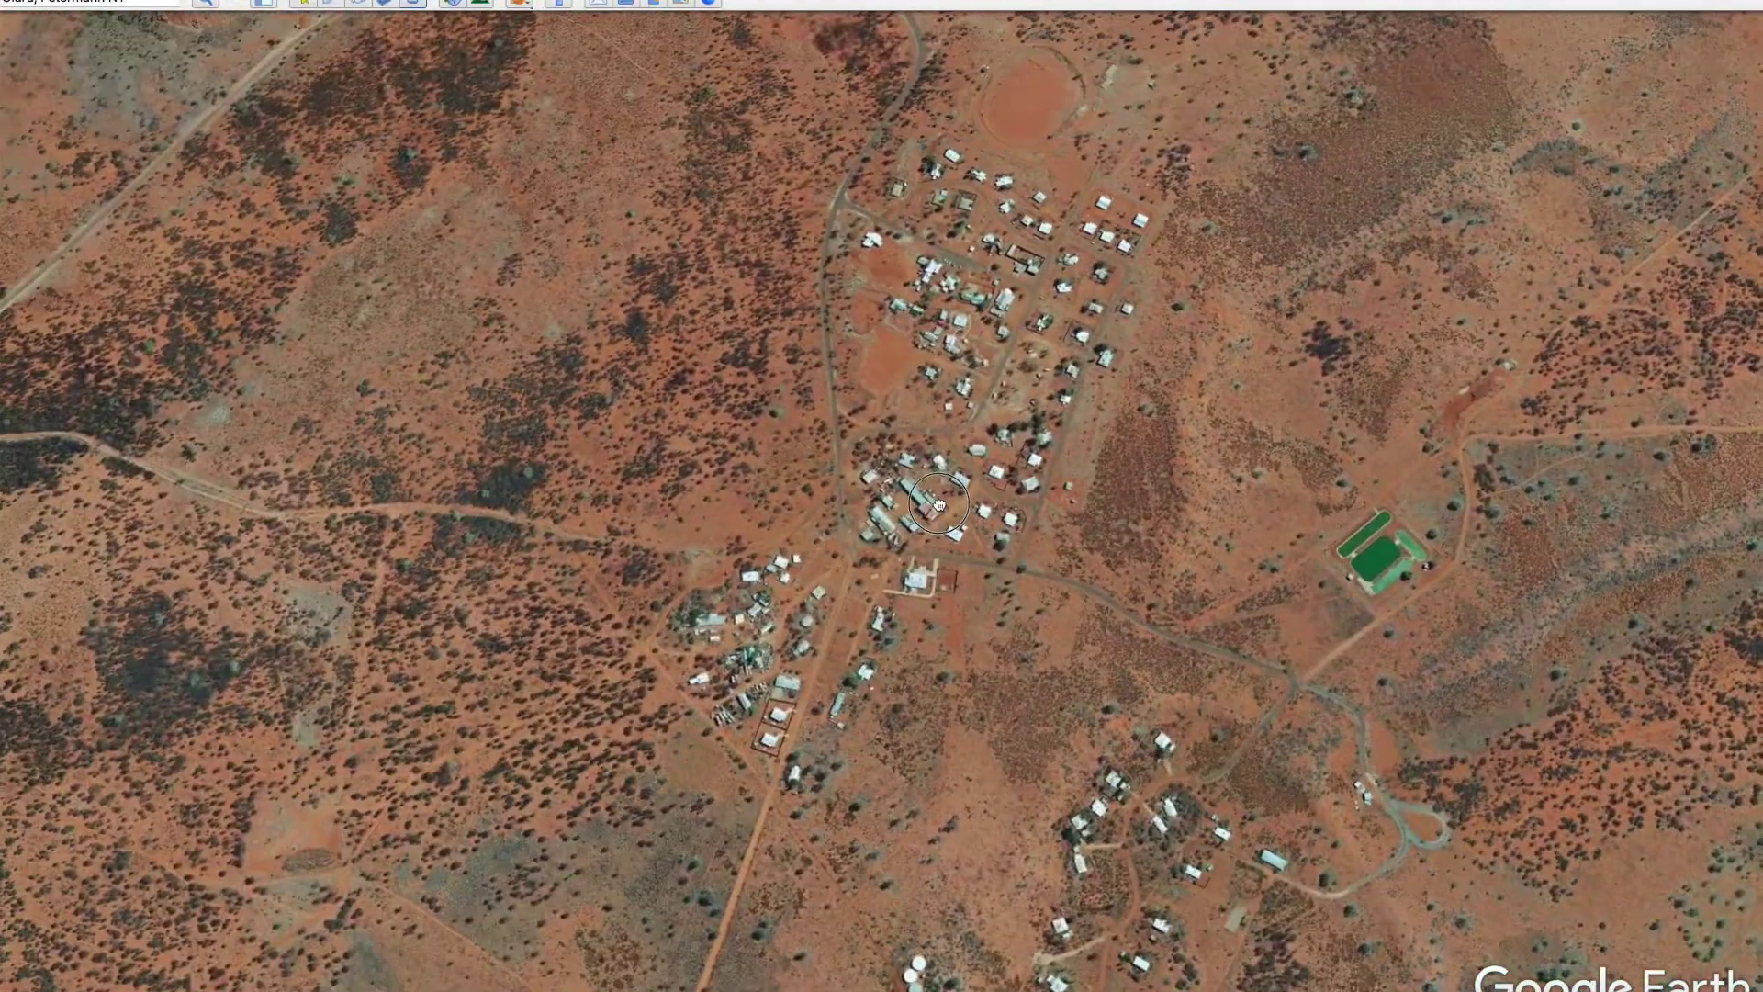
{"action": "scroll", "coordinate": [1107, 484], "scroll_direction": "up", "scroll_amount": 2}
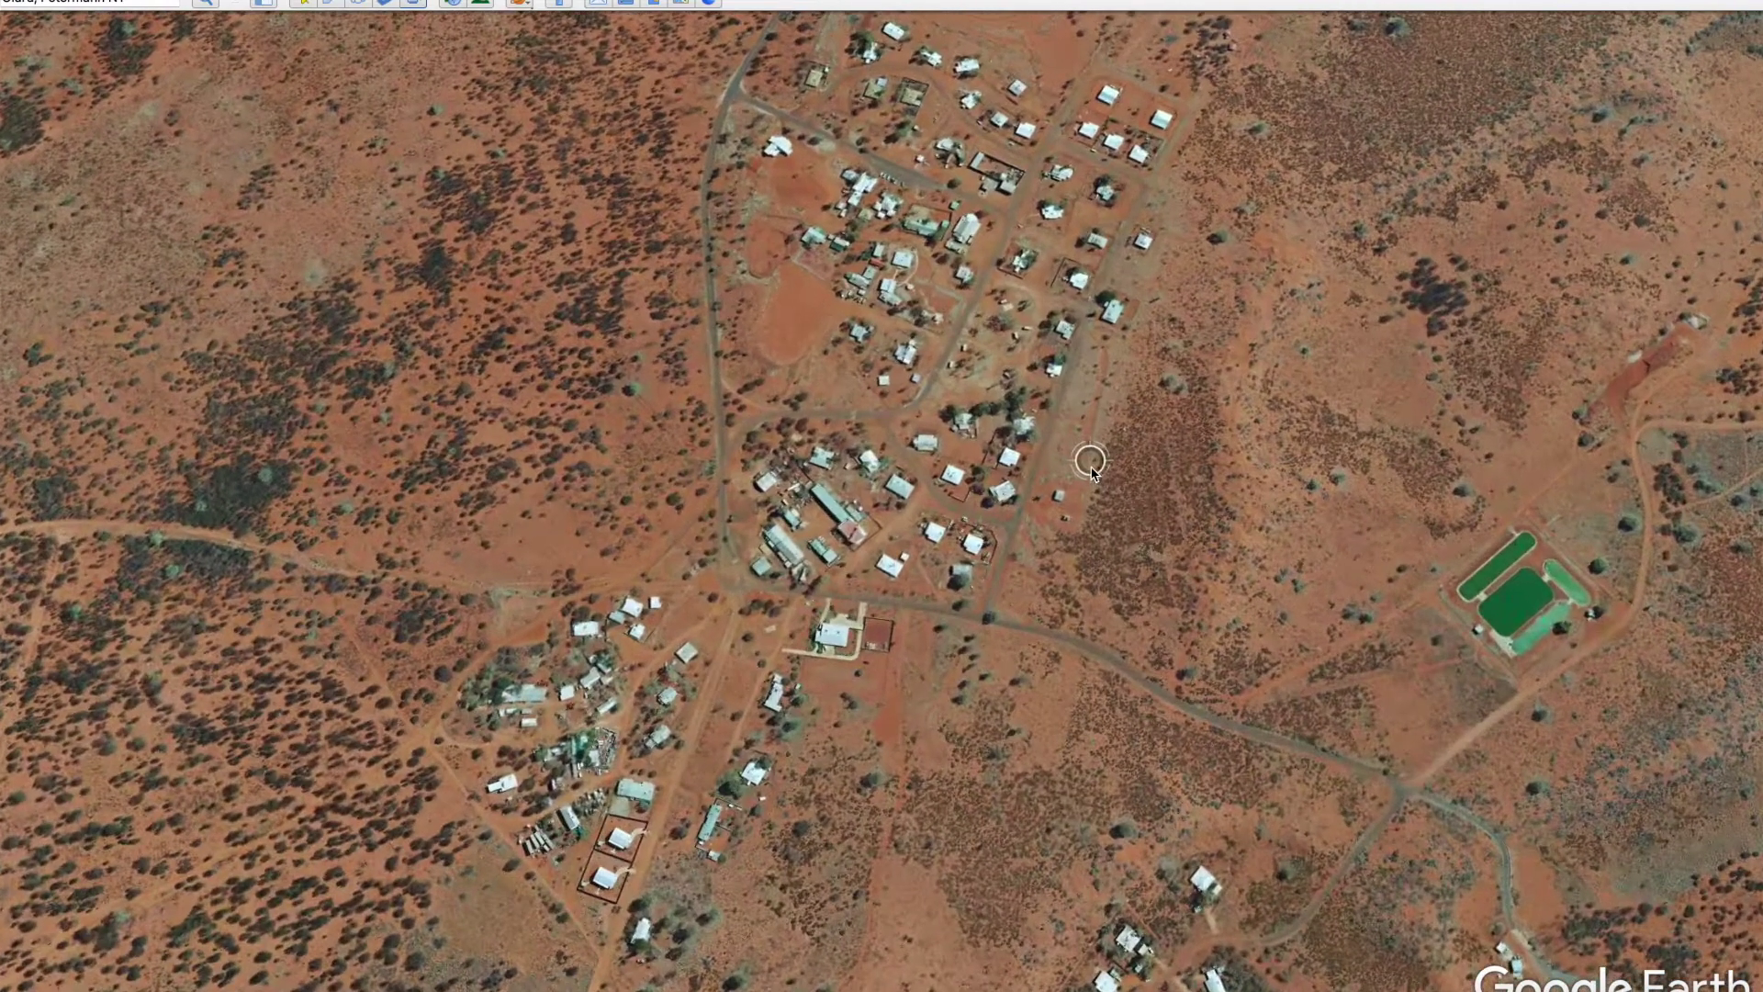
{"action": "scroll", "coordinate": [864, 368], "scroll_direction": "down", "scroll_amount": 2}
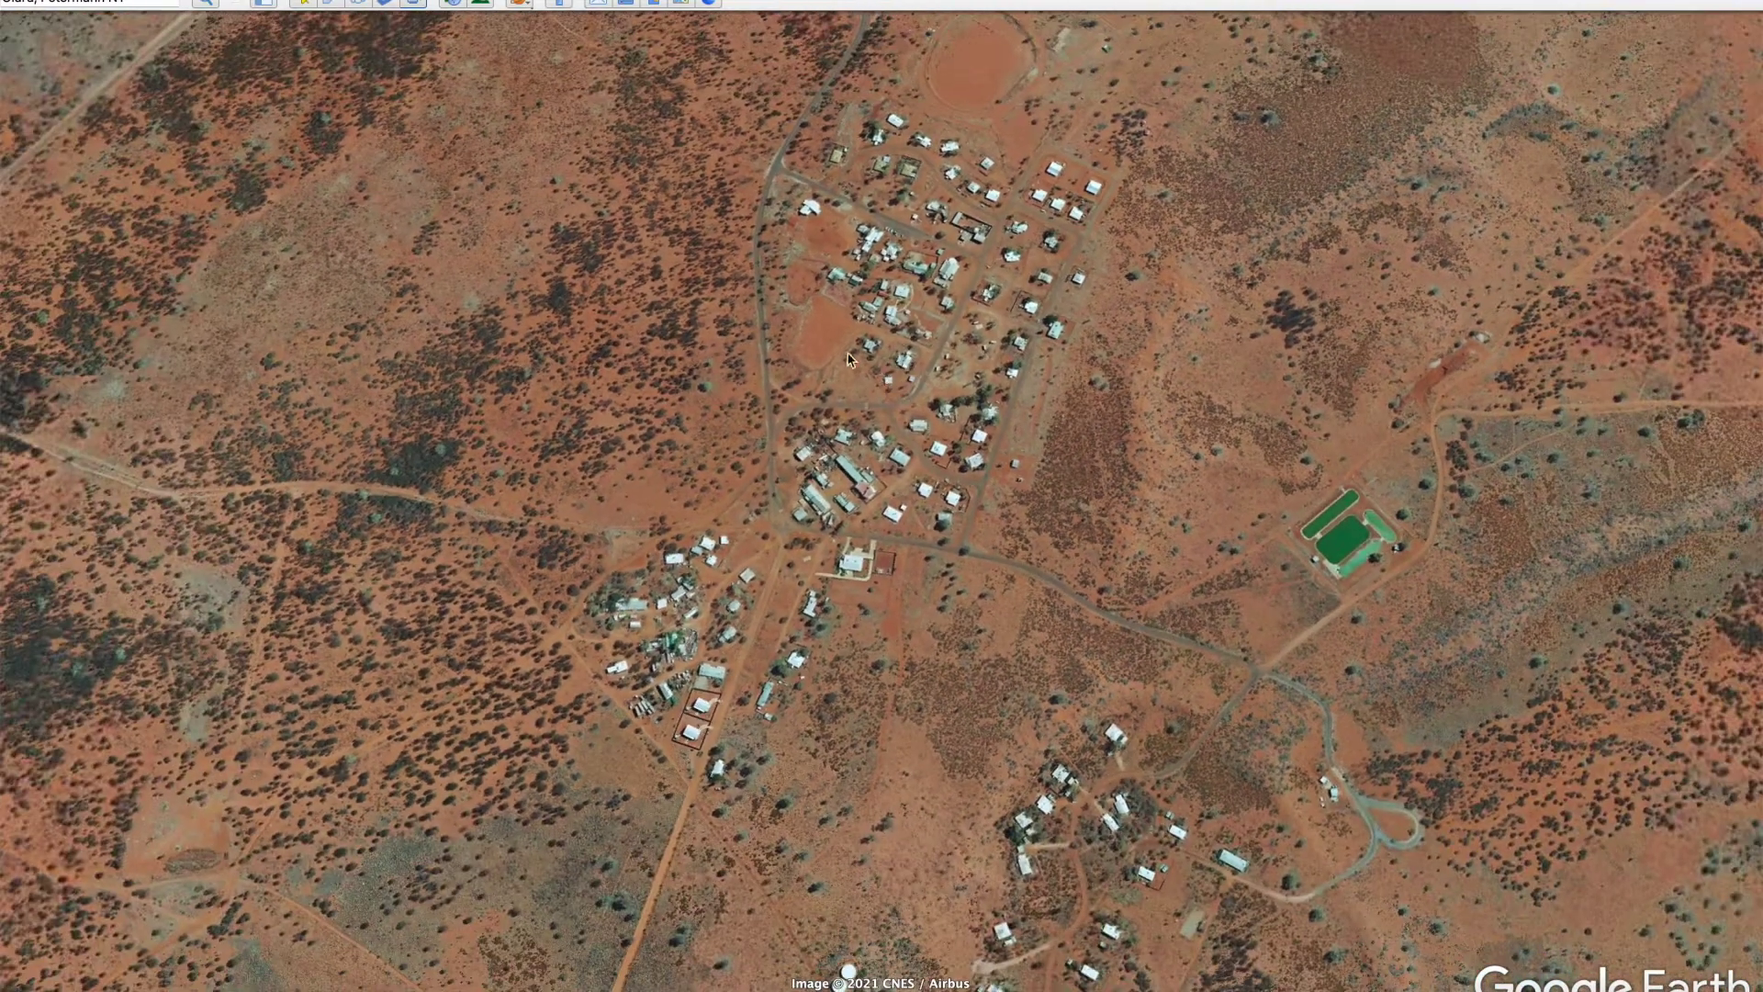
Turn on historical imagery for the settlement and step back to the 8/3/2005 image
{"action": "left_click", "coordinate": [450, 4]}
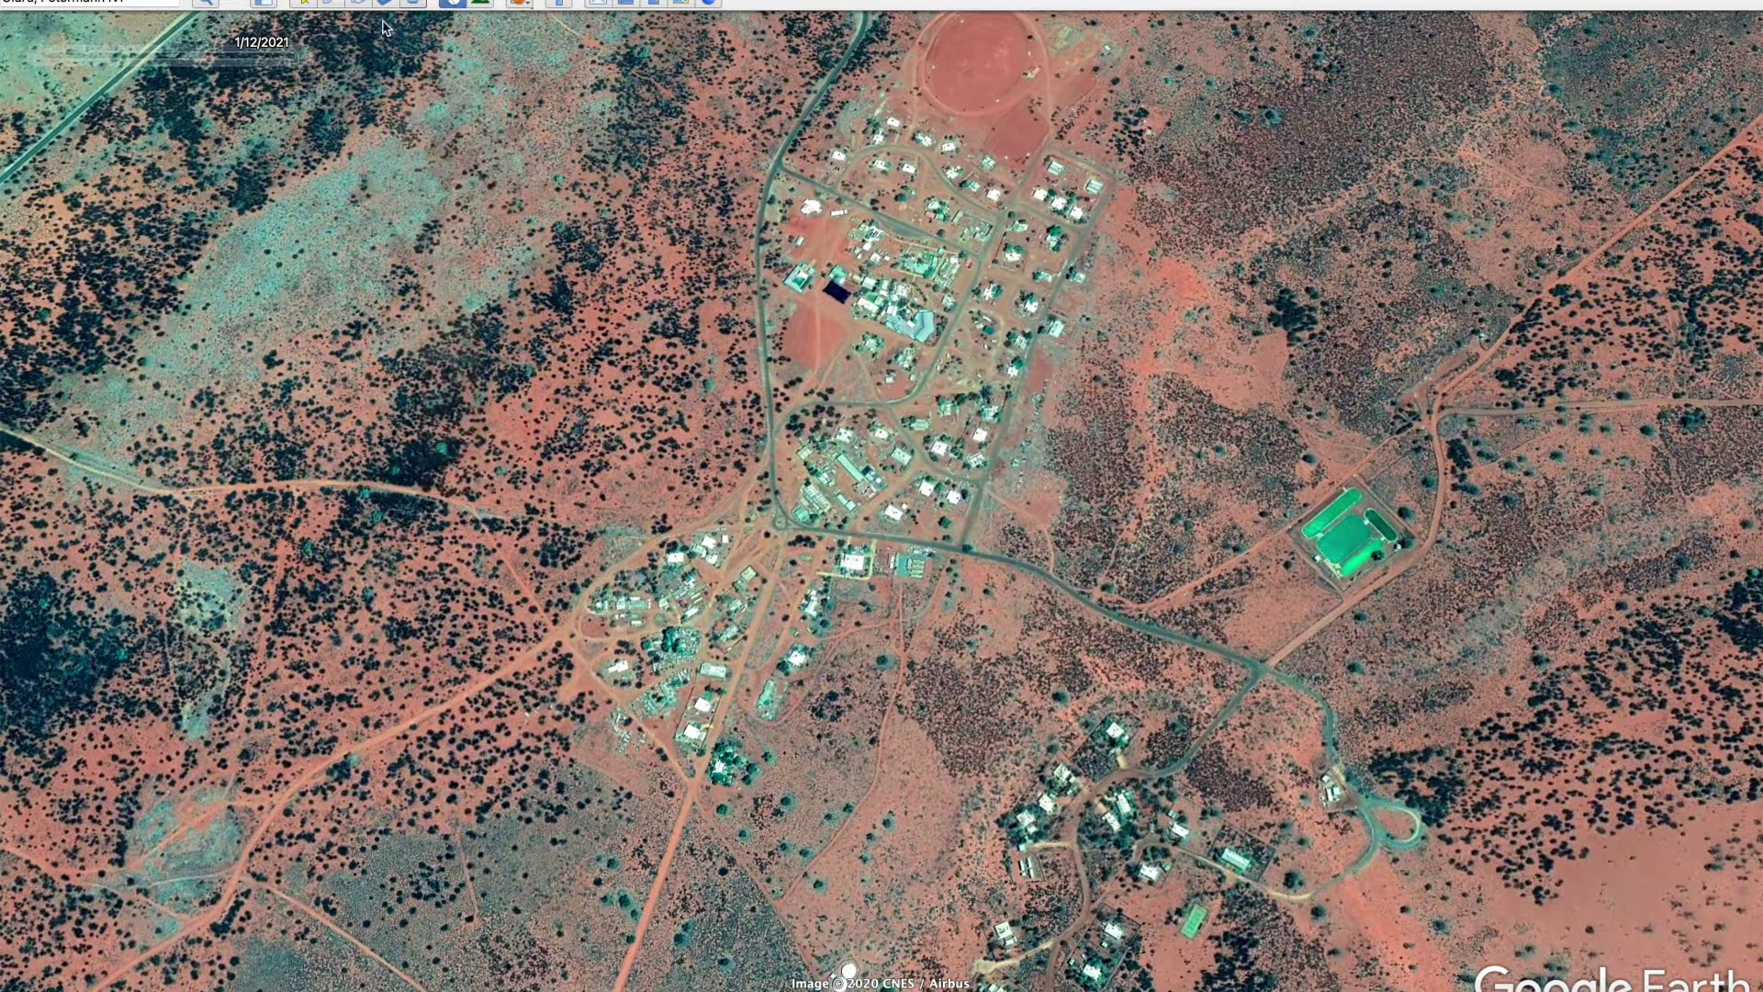
{"action": "mouse_move", "coordinate": [255, 64]}
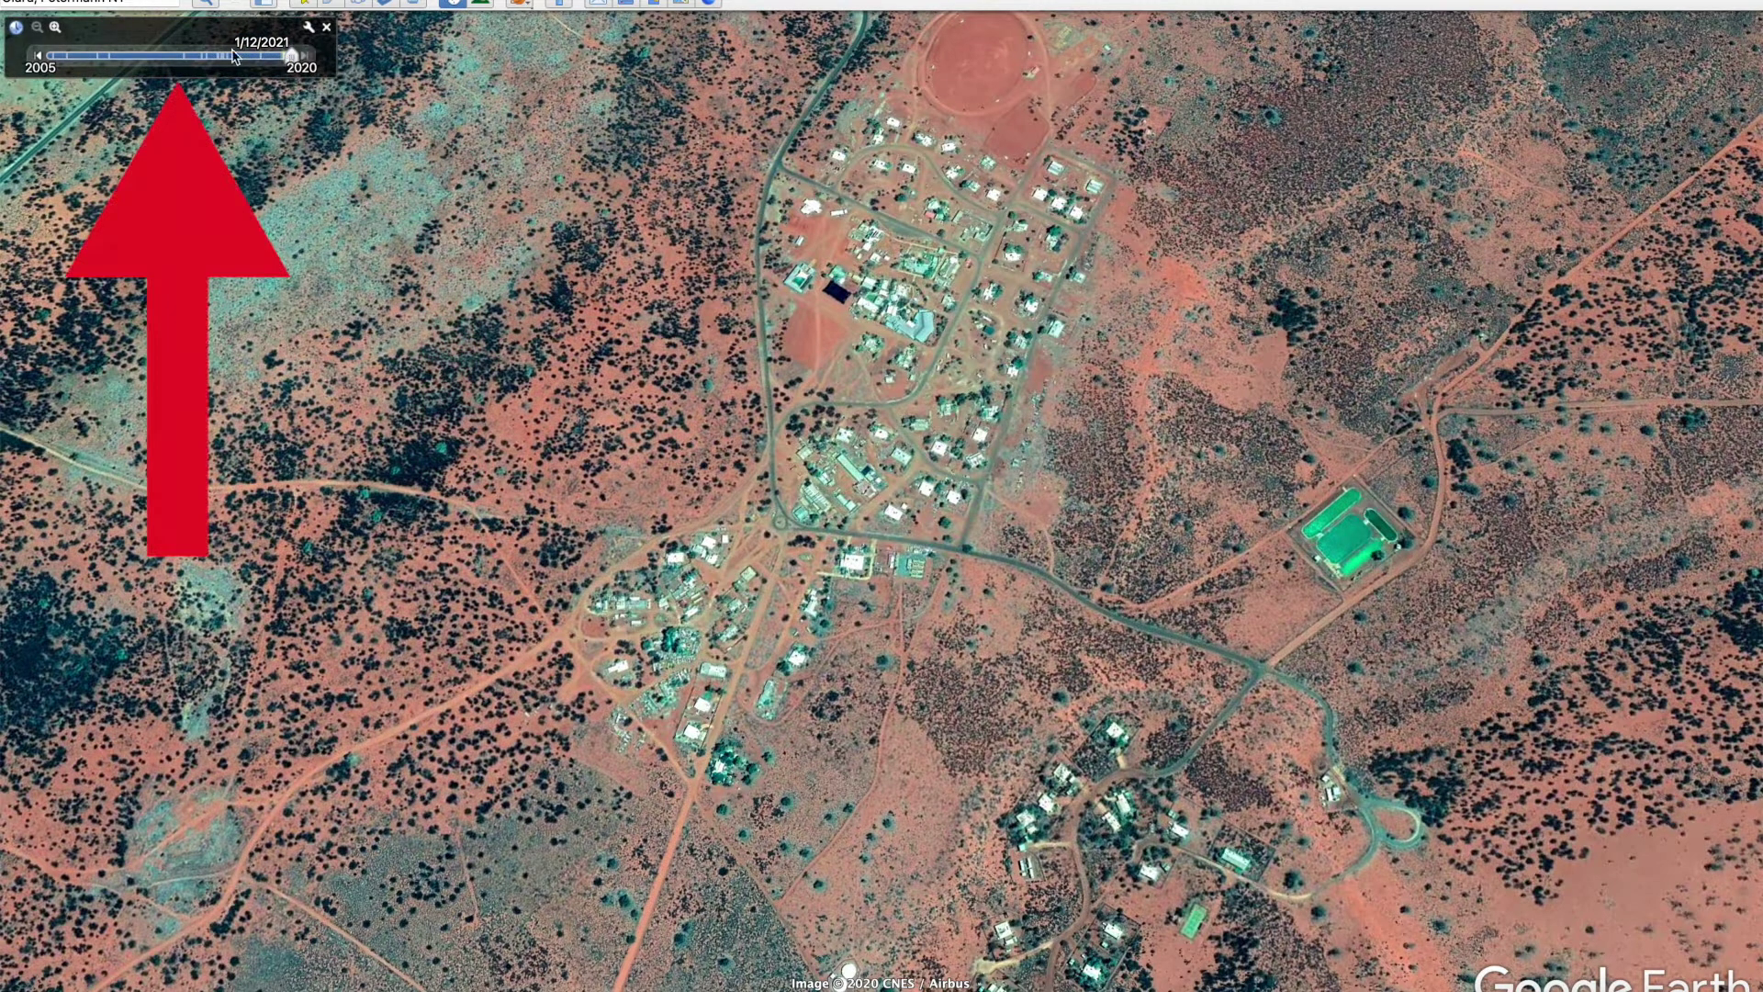
{"action": "left_click", "coordinate": [37, 56]}
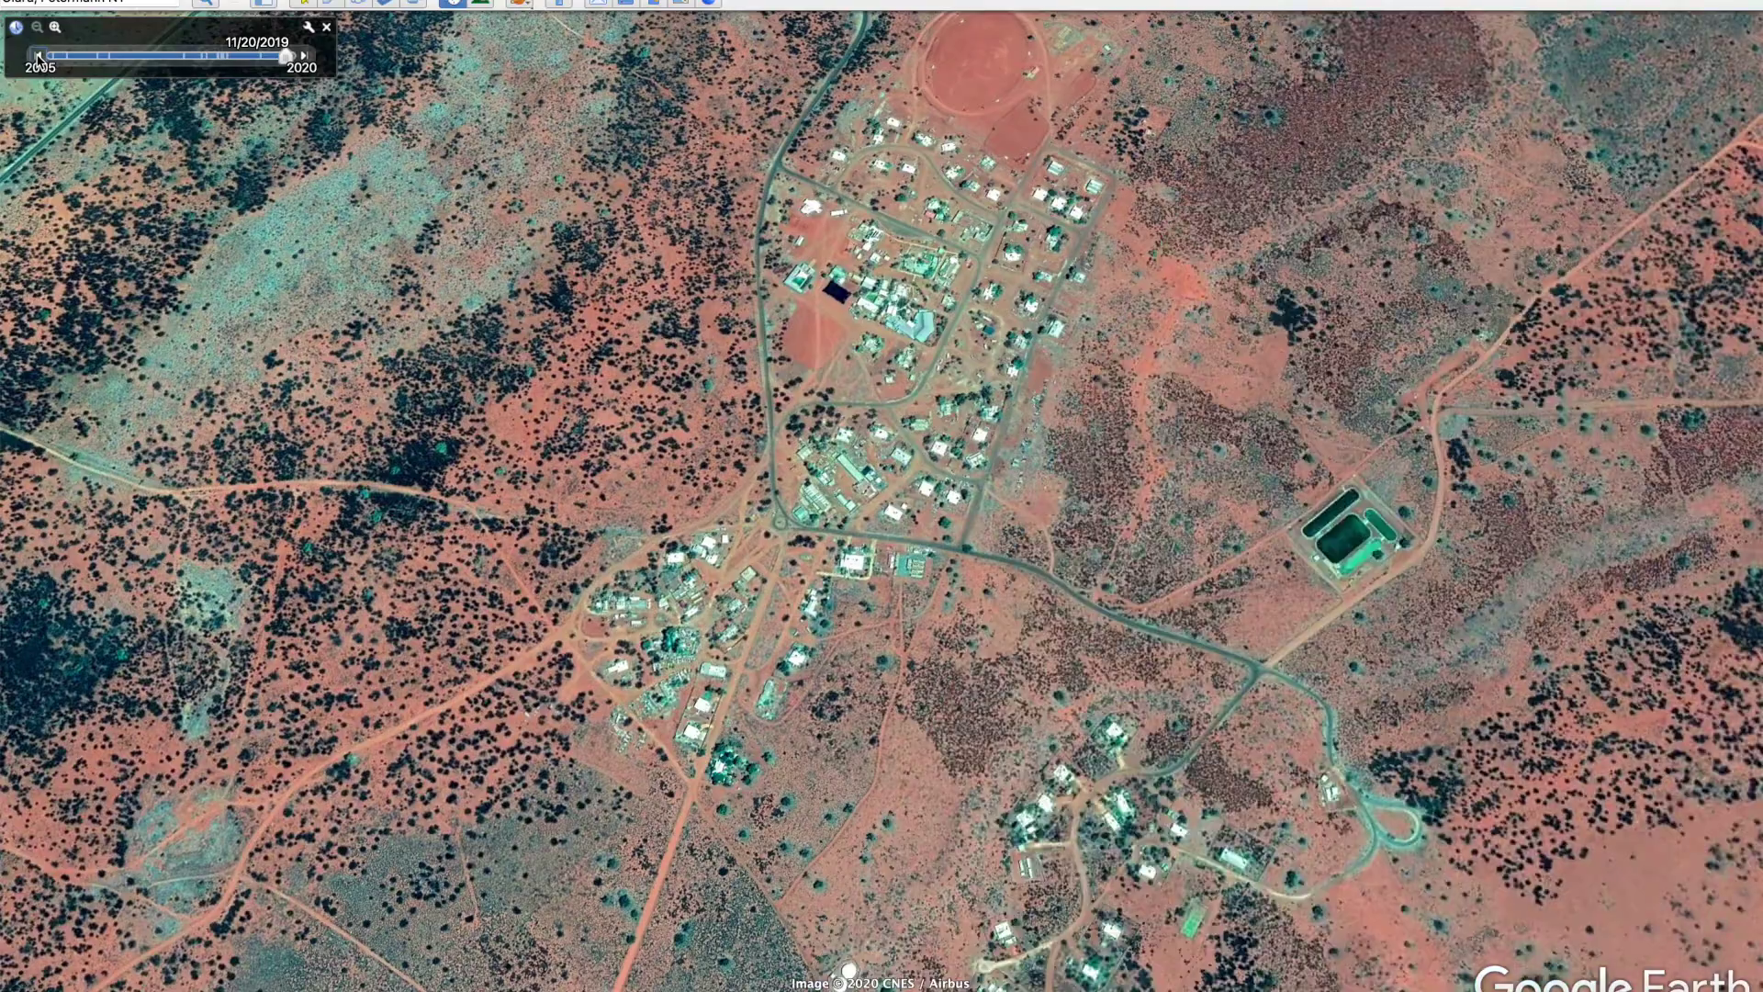
{"action": "left_click", "coordinate": [38, 56]}
{"action": "left_click", "coordinate": [38, 56]}
{"action": "left_click", "coordinate": [38, 56]}
{"action": "left_click", "coordinate": [38, 56]}
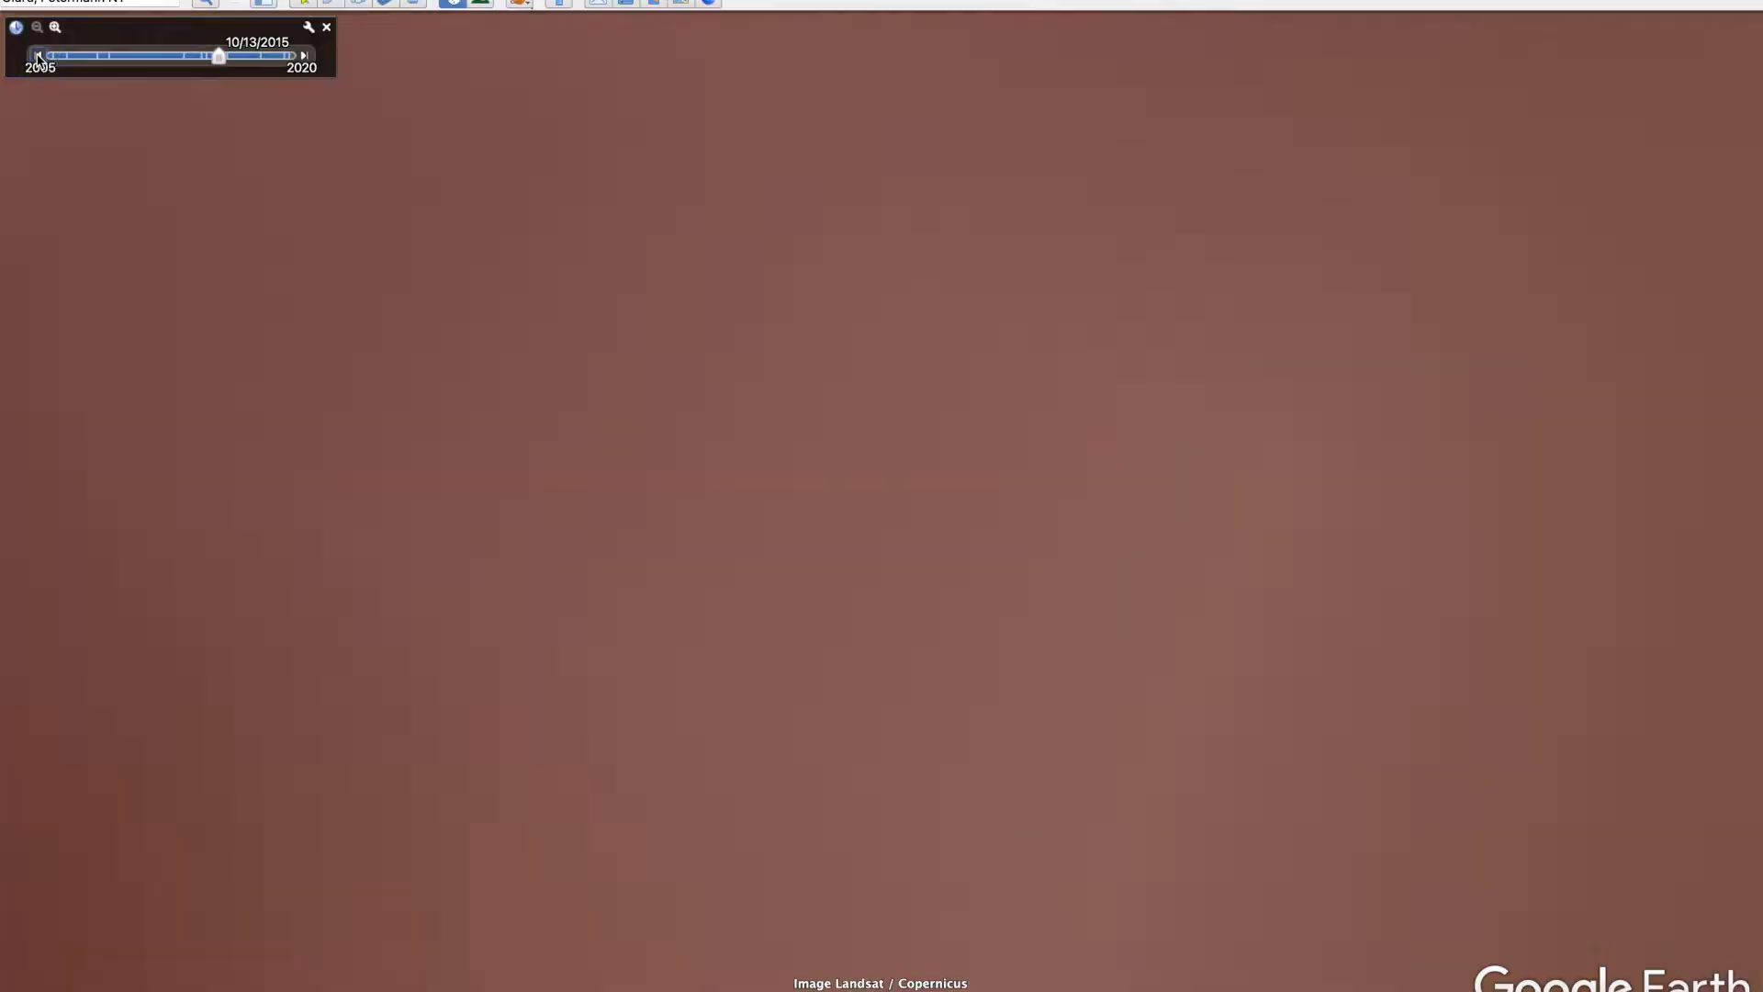
{"action": "left_click", "coordinate": [38, 56]}
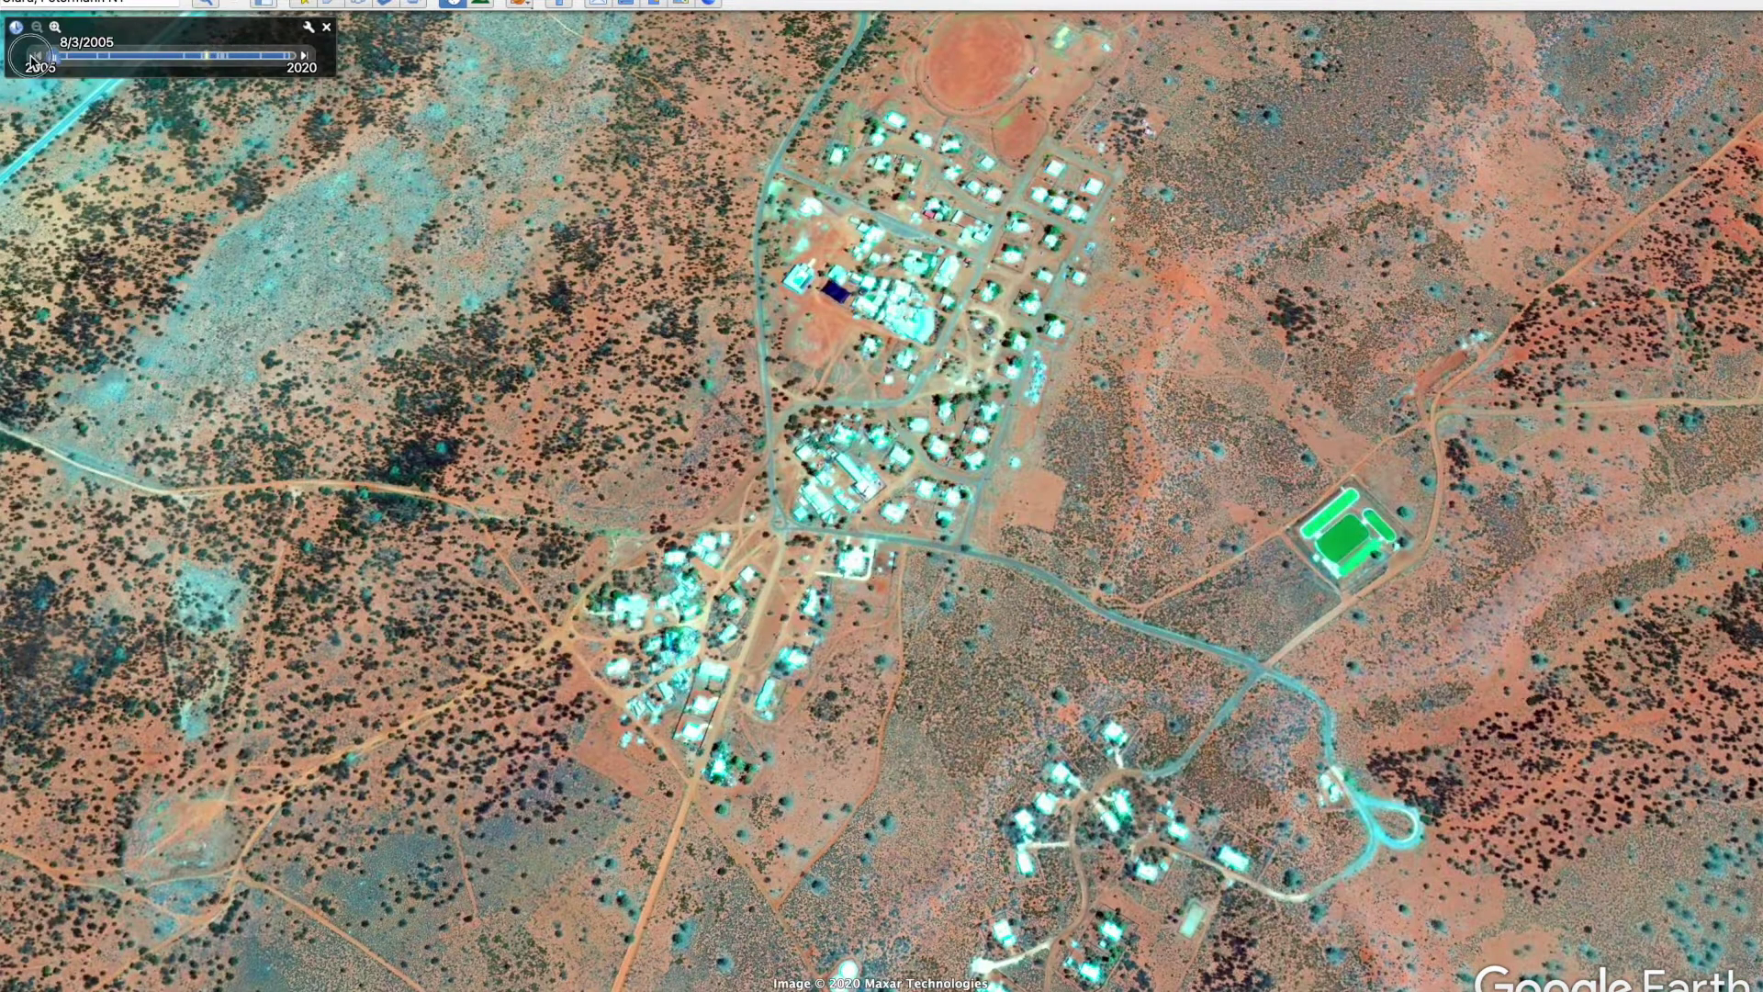
{"action": "left_click", "coordinate": [38, 56]}
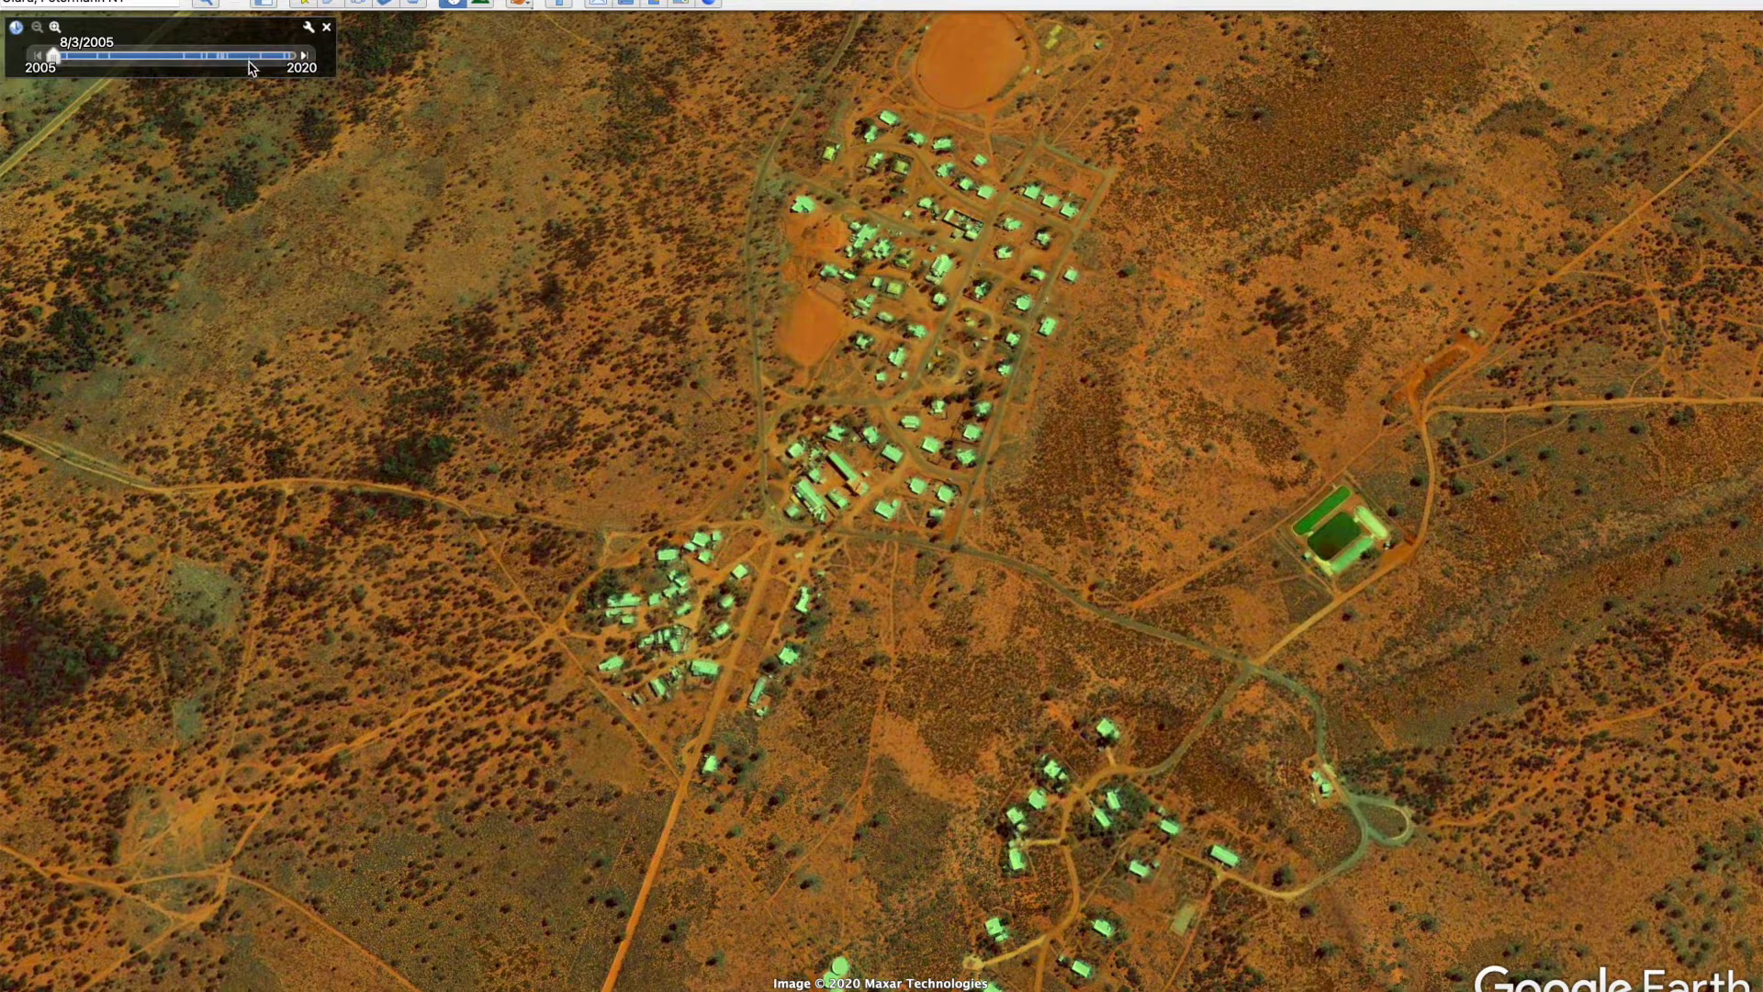
Step the settlement's historical imagery forward through the available dates to 6/18/2018
{"action": "left_click", "coordinate": [306, 56]}
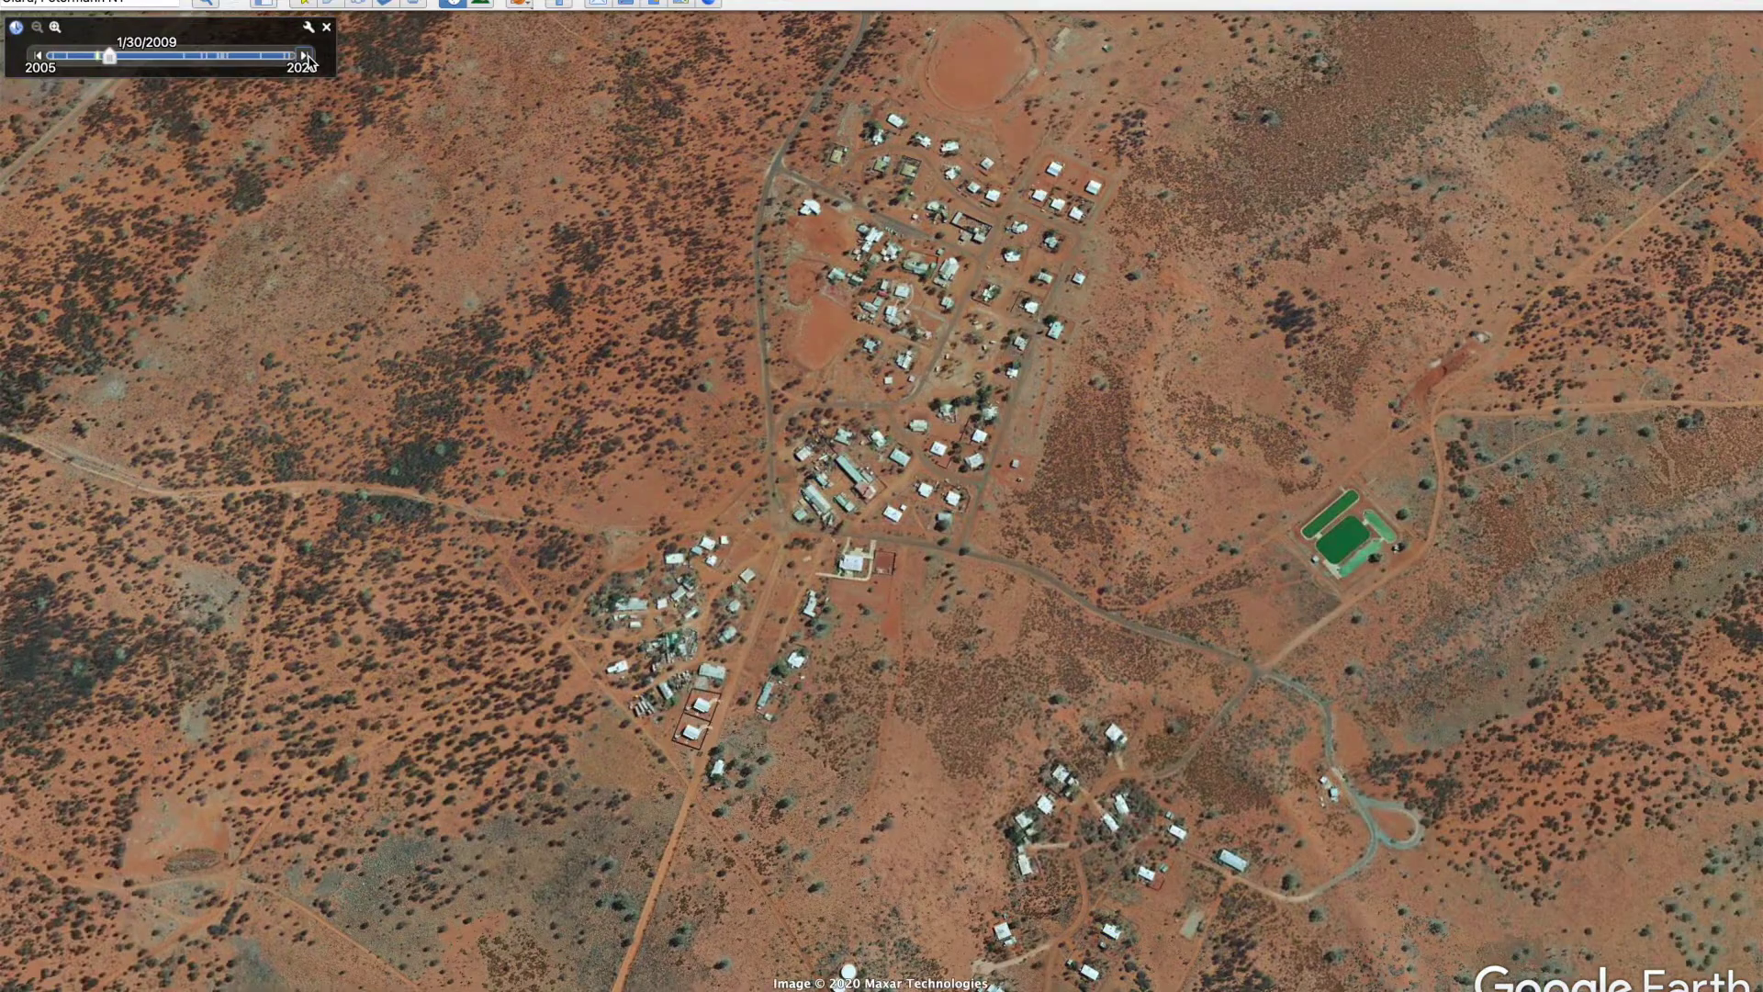
{"action": "left_click", "coordinate": [306, 56]}
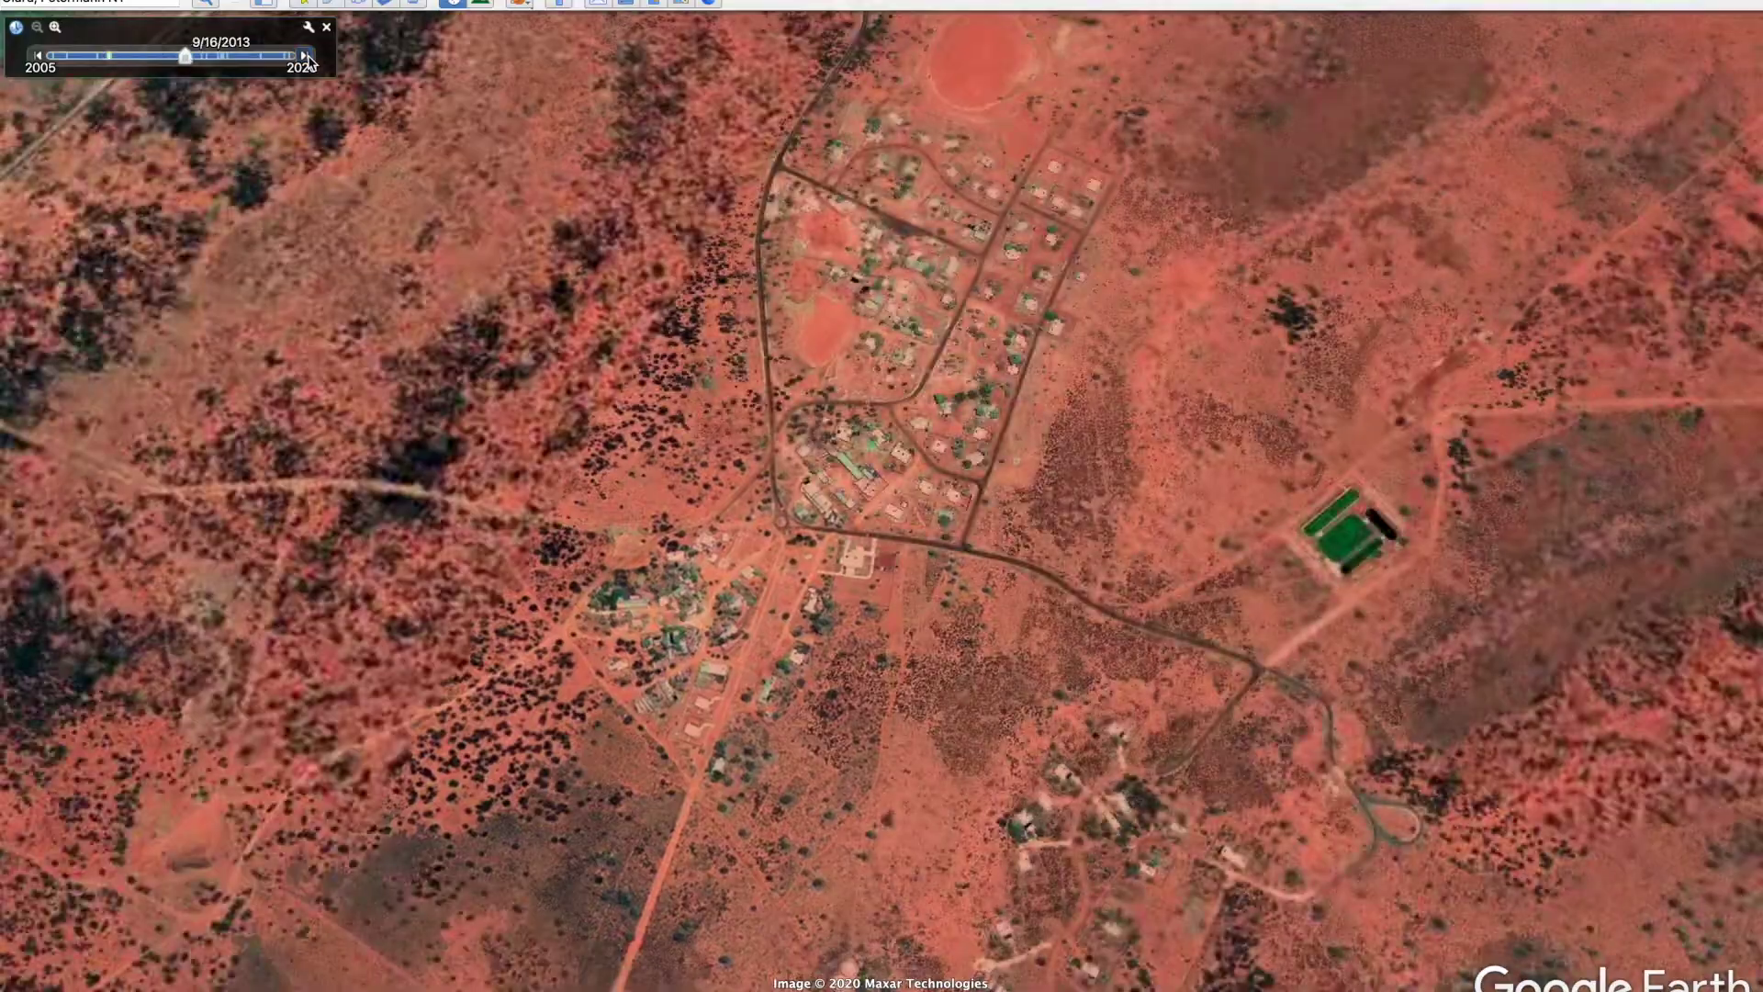
{"action": "left_click", "coordinate": [308, 59]}
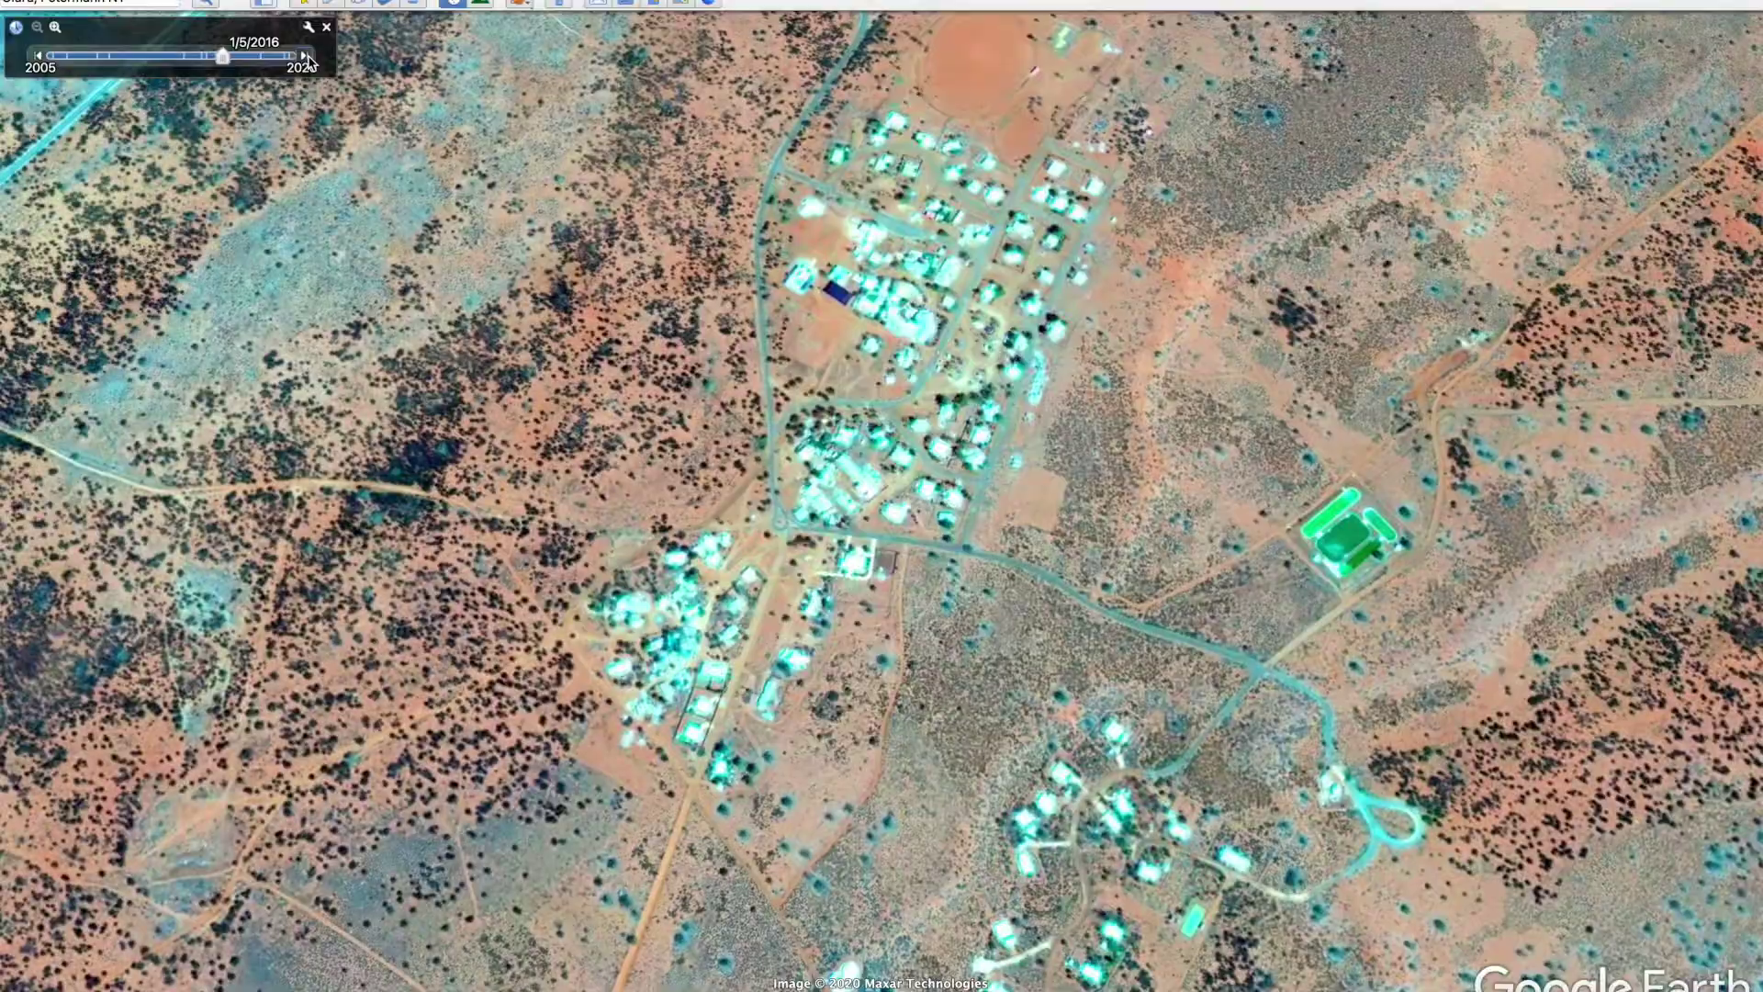
{"action": "left_click", "coordinate": [308, 59]}
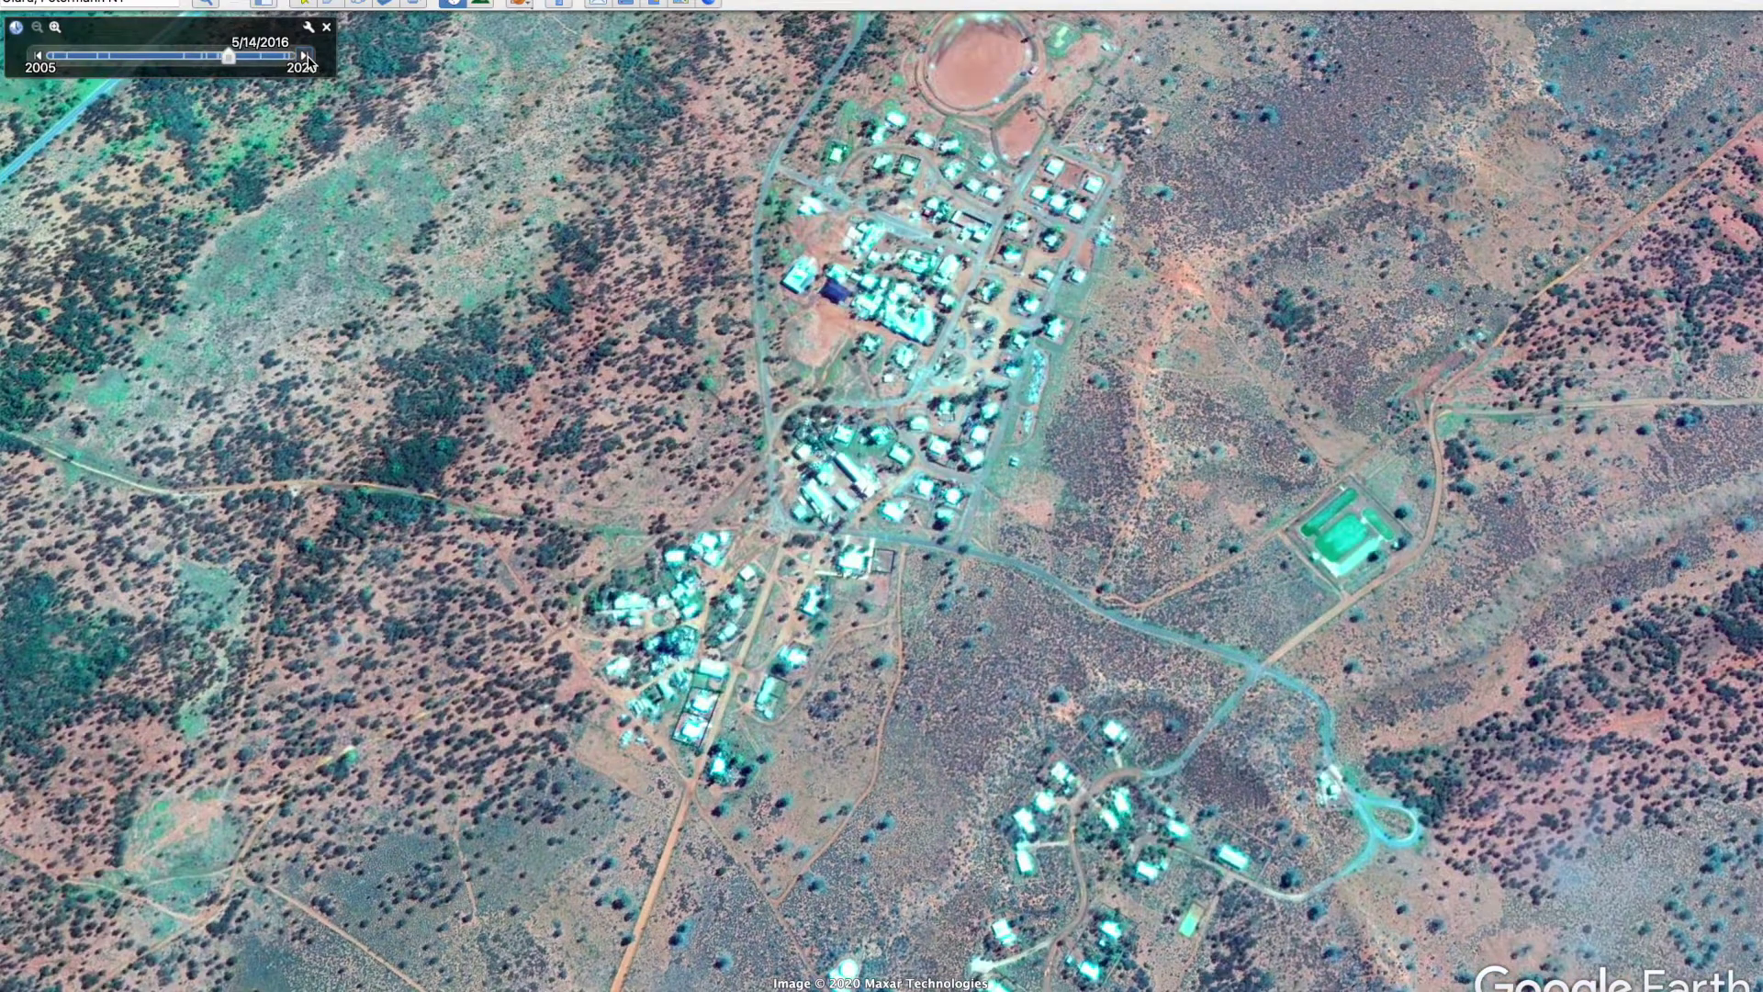
{"action": "left_click", "coordinate": [308, 58]}
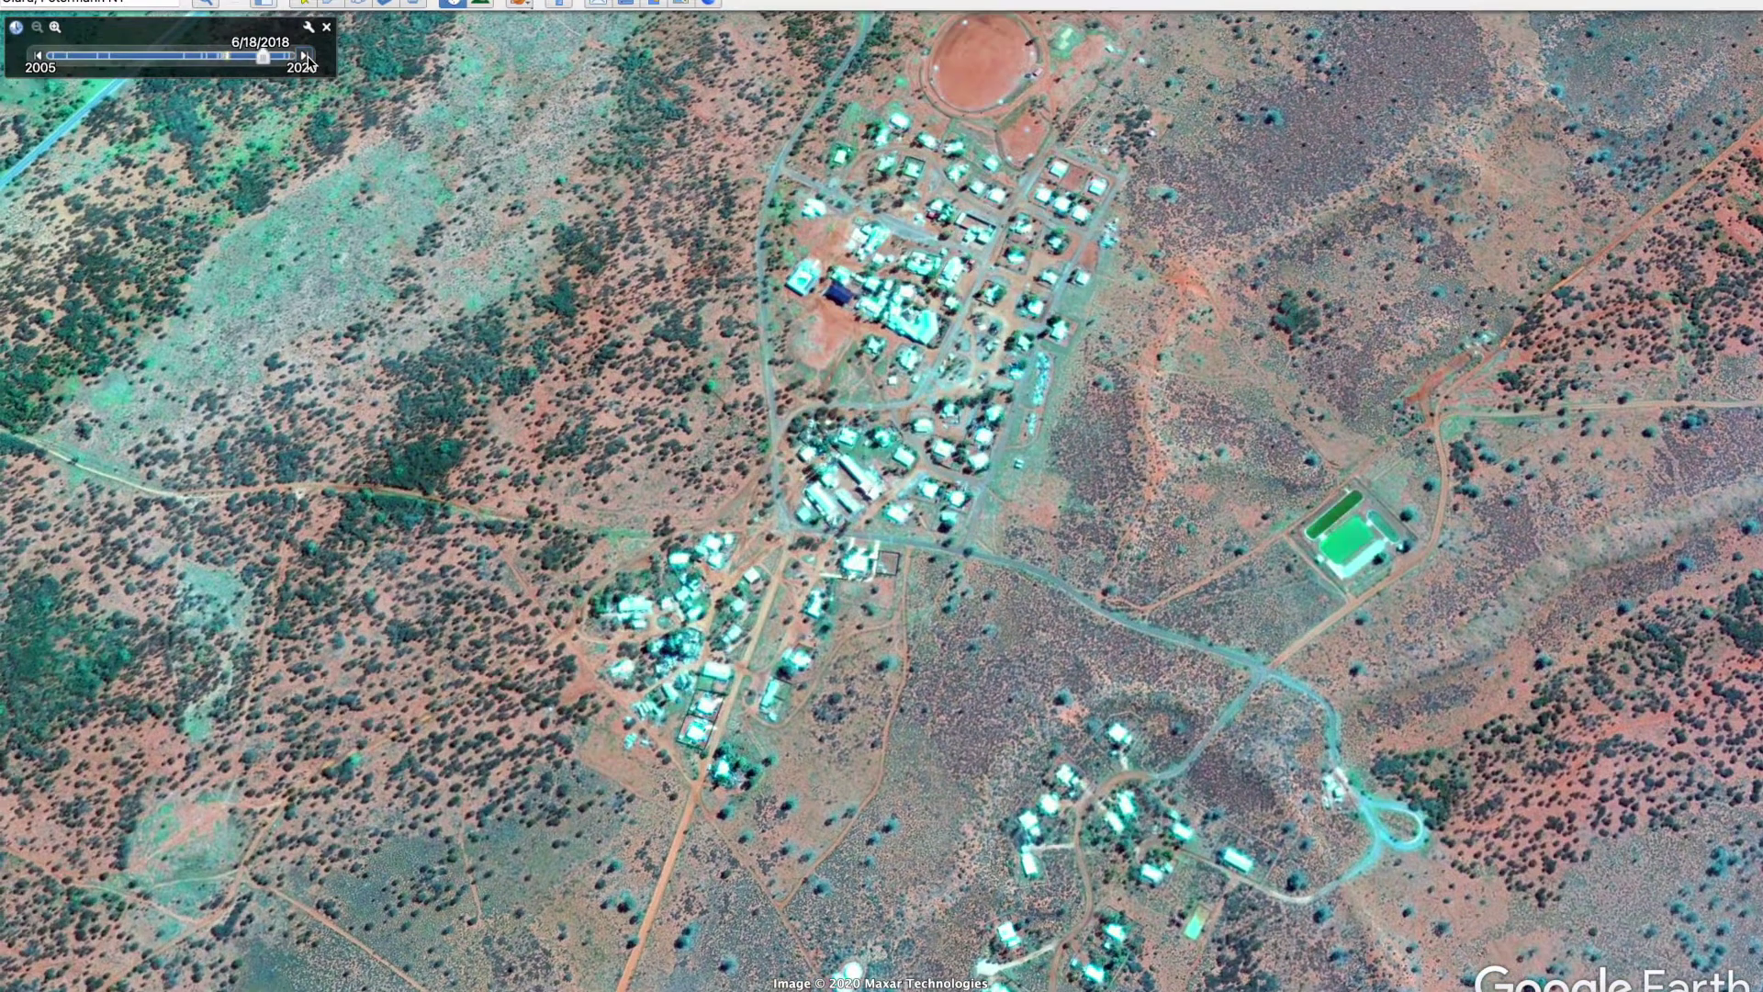
Return to Uluru and inspect the rock face up close in a low-angle 3D view
{"action": "left_click_drag", "start_coordinate": [491, 184], "coordinate": [842, 355]}
{"action": "left_click_drag", "start_coordinate": [769, 274], "coordinate": [968, 468]}
{"action": "scroll", "coordinate": [968, 468], "scroll_direction": "down", "scroll_amount": 3}
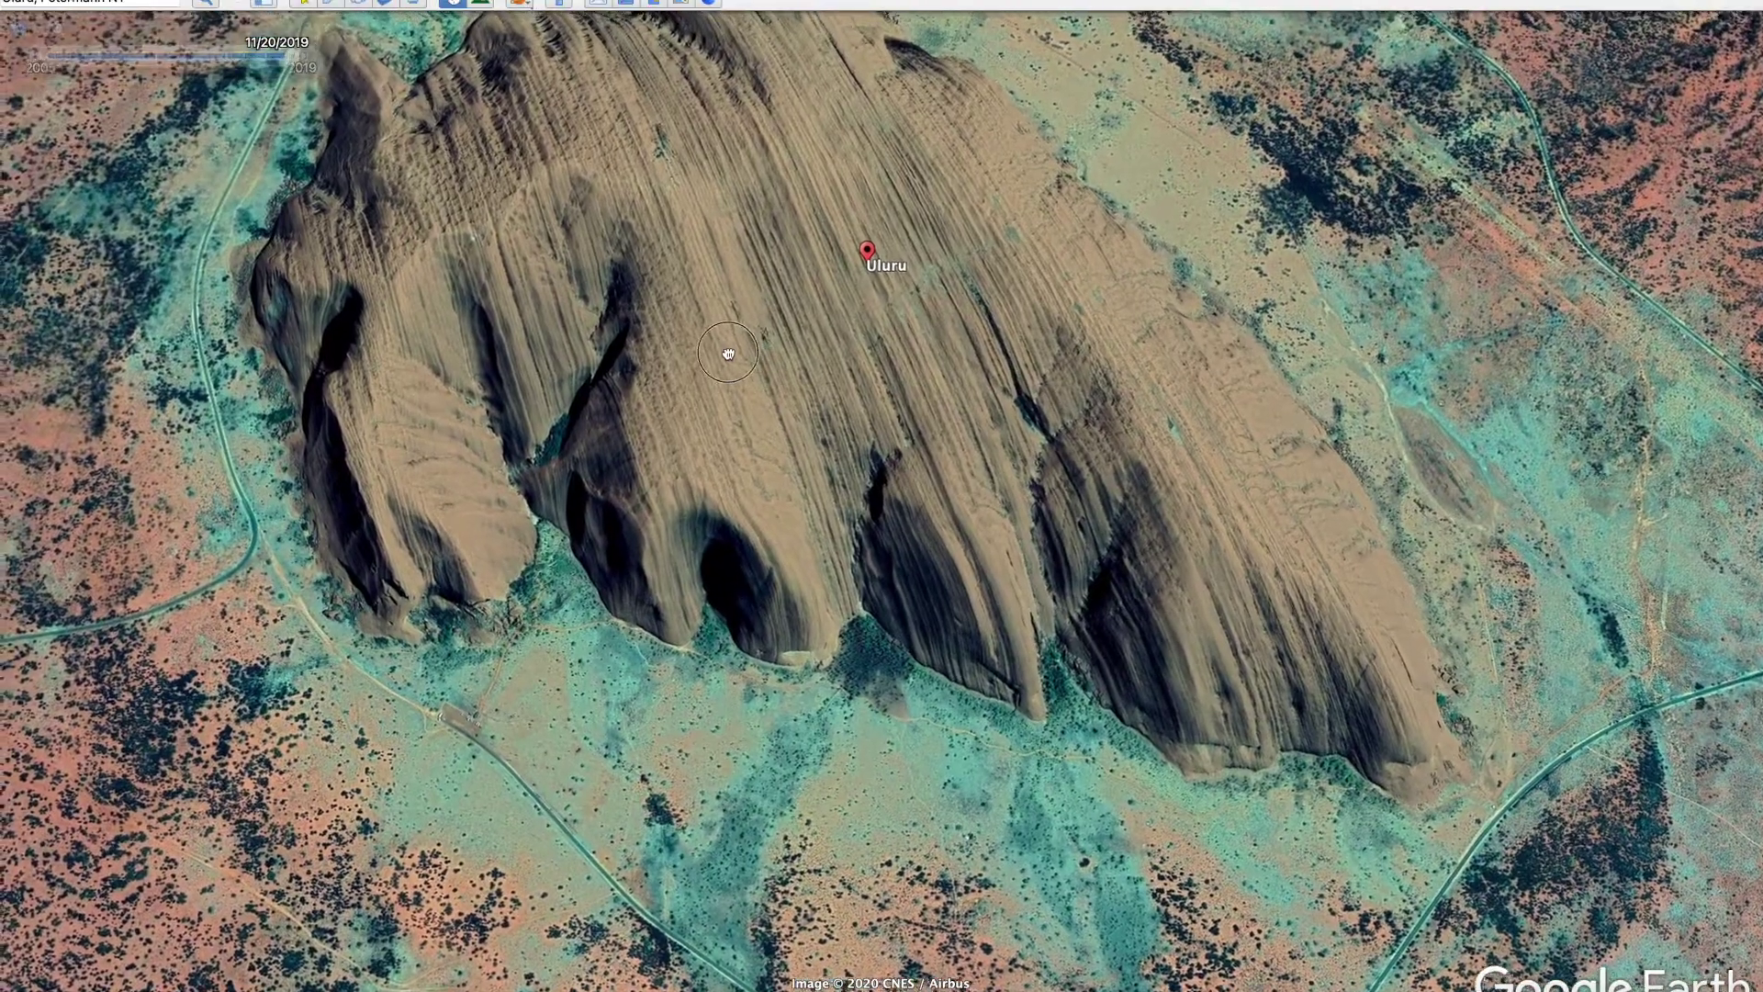
{"action": "left_click_drag", "start_coordinate": [729, 351], "coordinate": [807, 444]}
{"action": "middle_click_drag", "start_coordinate": [915, 462], "coordinate": [256, 293]}
{"action": "middle_click_drag", "start_coordinate": [825, 382], "coordinate": [1460, 210]}
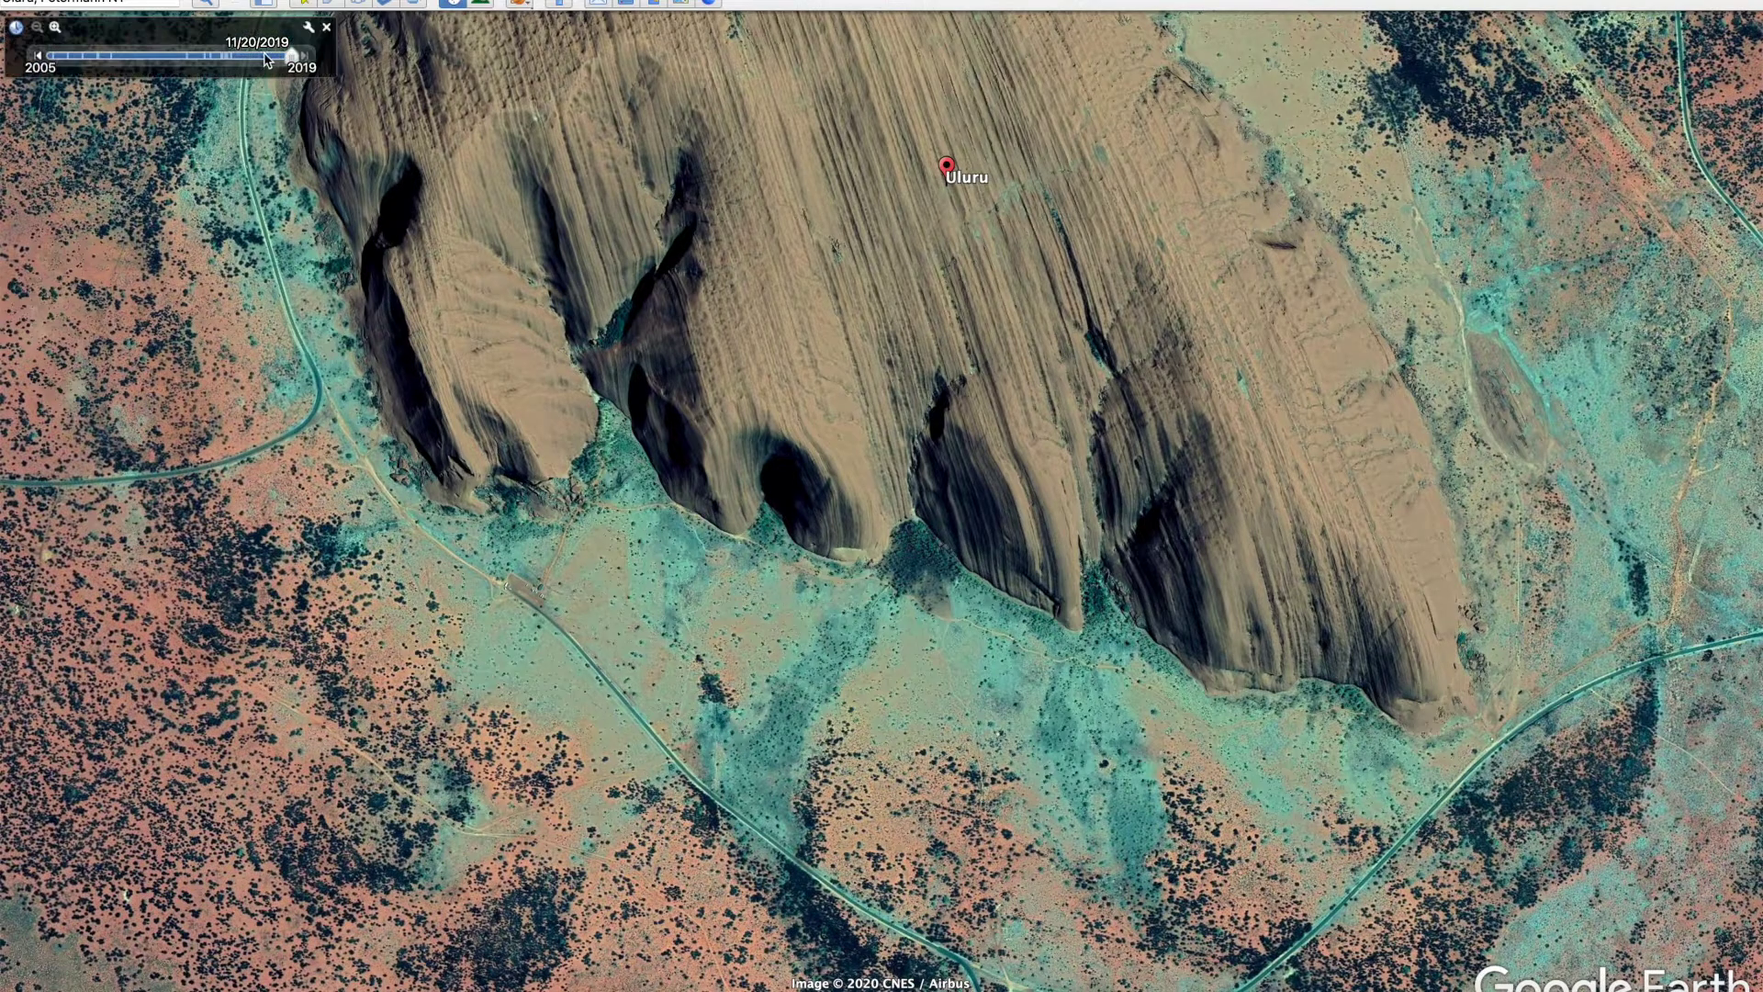
{"action": "middle_click_drag", "start_coordinate": [723, 455], "coordinate": [846, 702]}
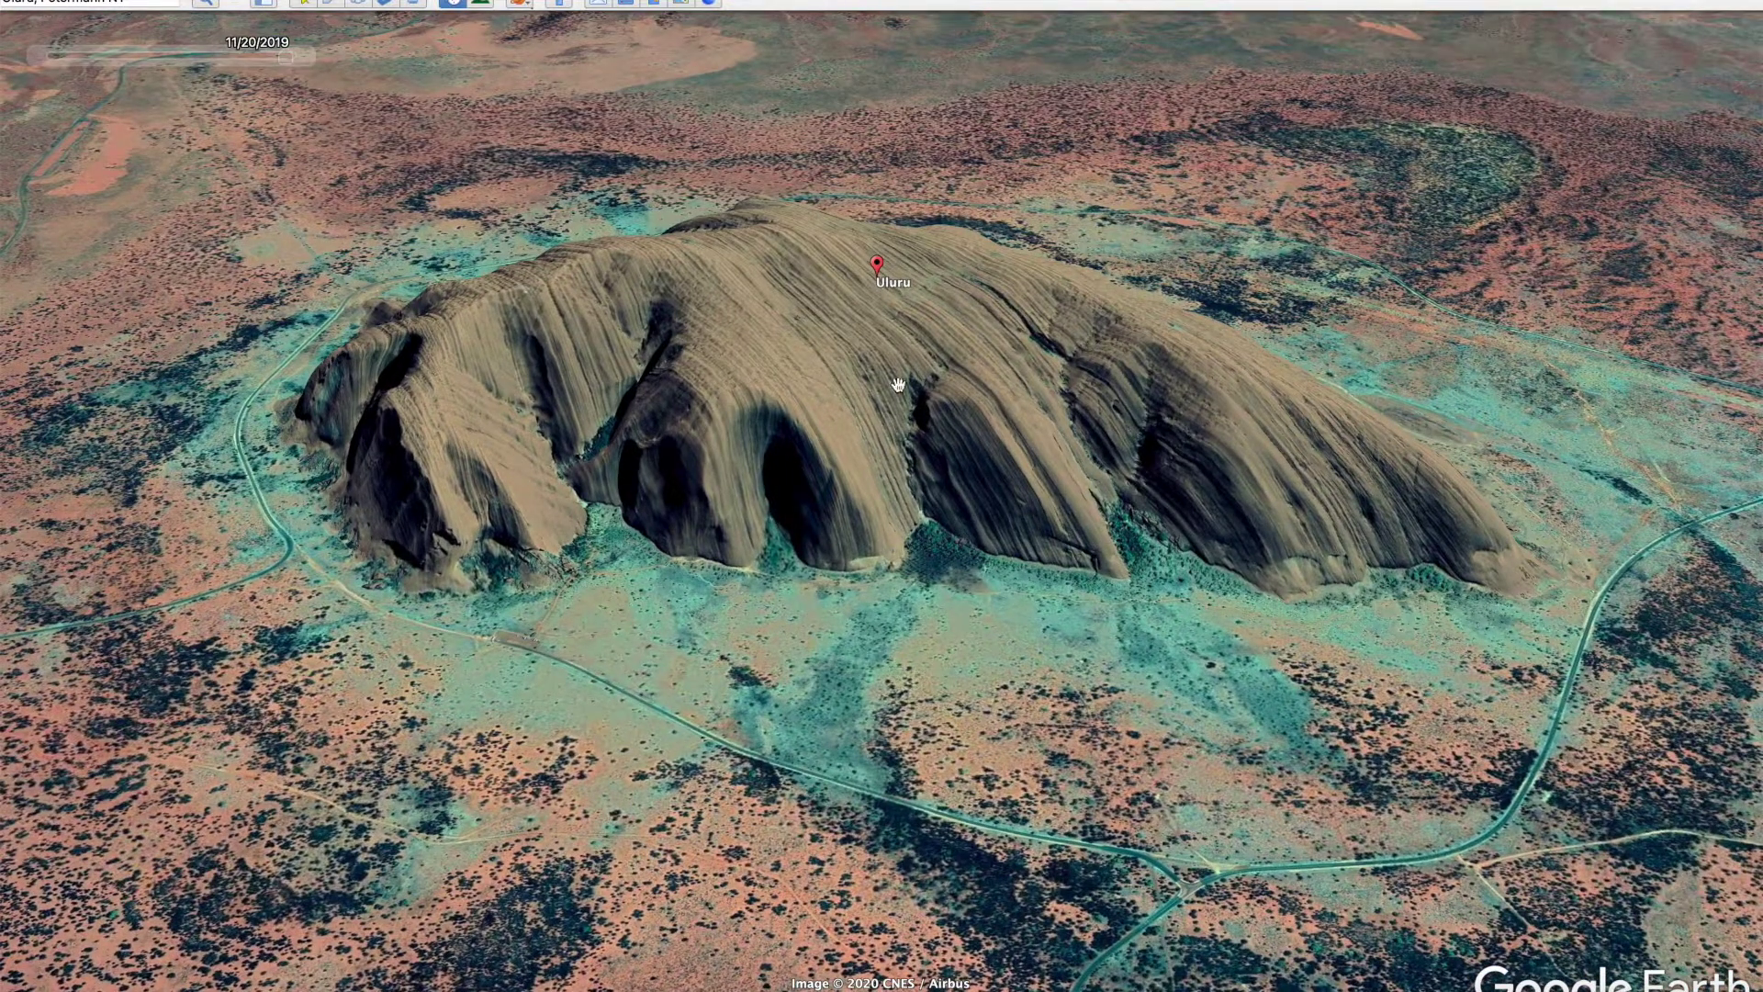
{"action": "scroll", "coordinate": [897, 472], "scroll_direction": "up", "scroll_amount": 3}
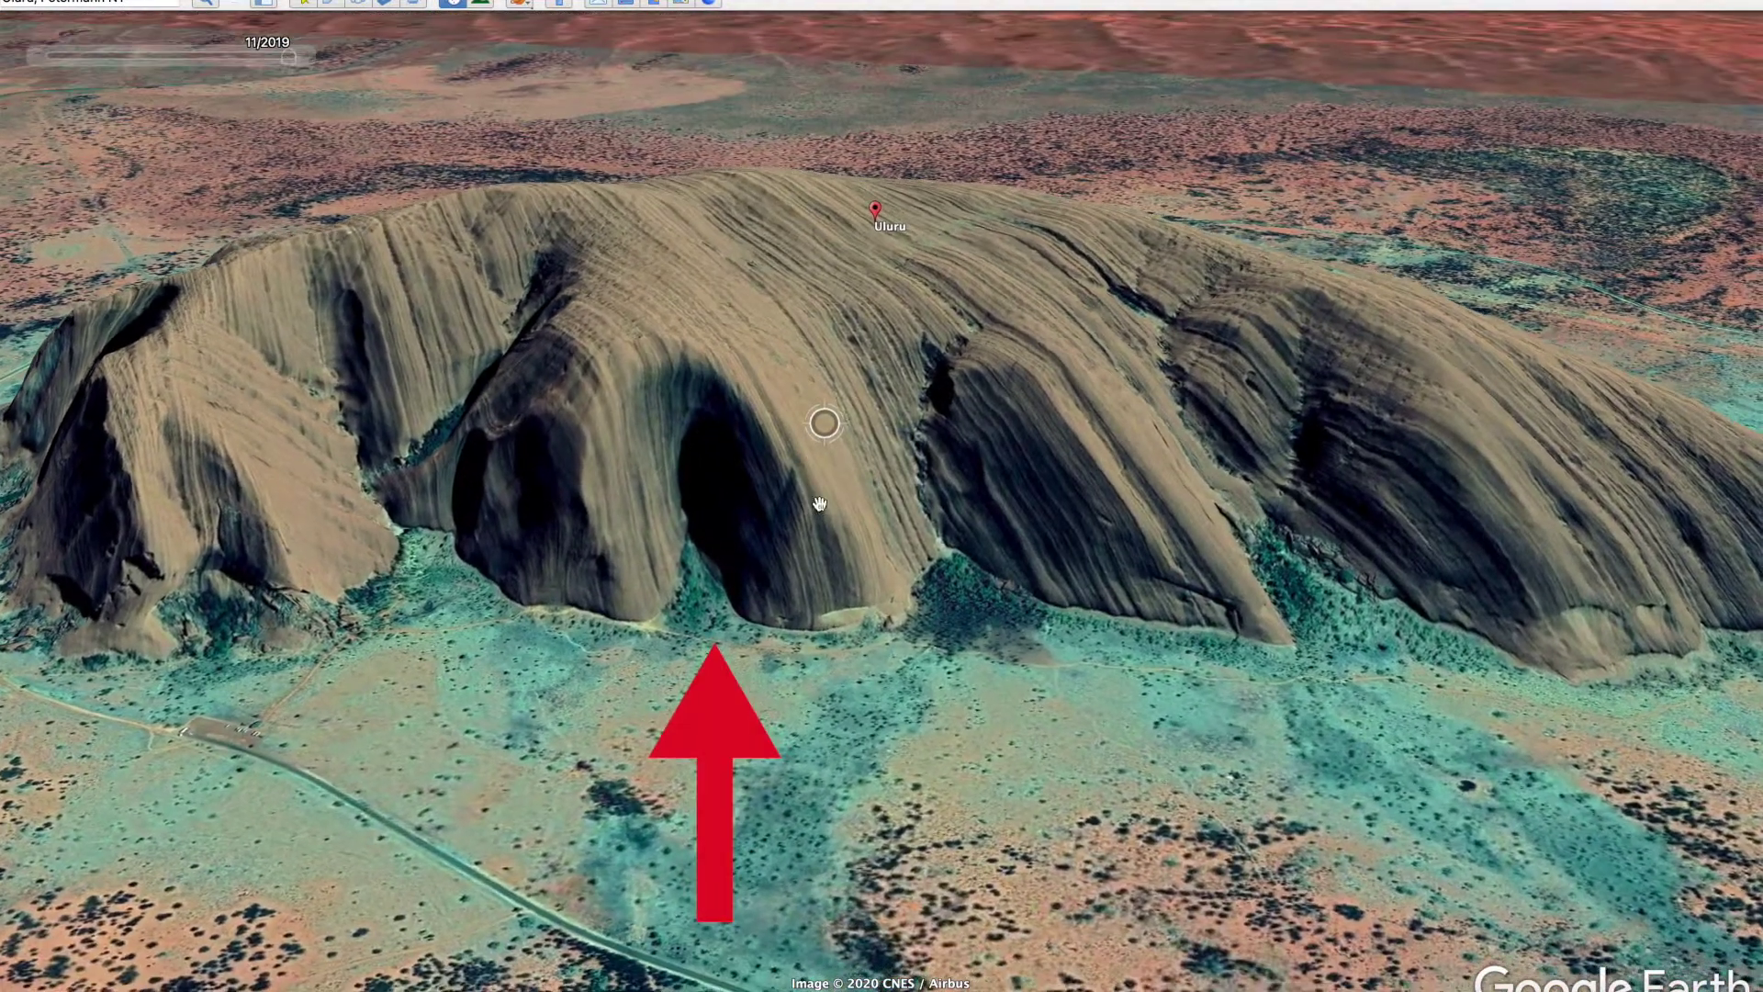
Step Uluru's historical imagery back to 10/10/2014, comparing the shadows and vegetation along the rock face
{"action": "left_click", "coordinate": [40, 57]}
{"action": "left_click", "coordinate": [40, 57]}
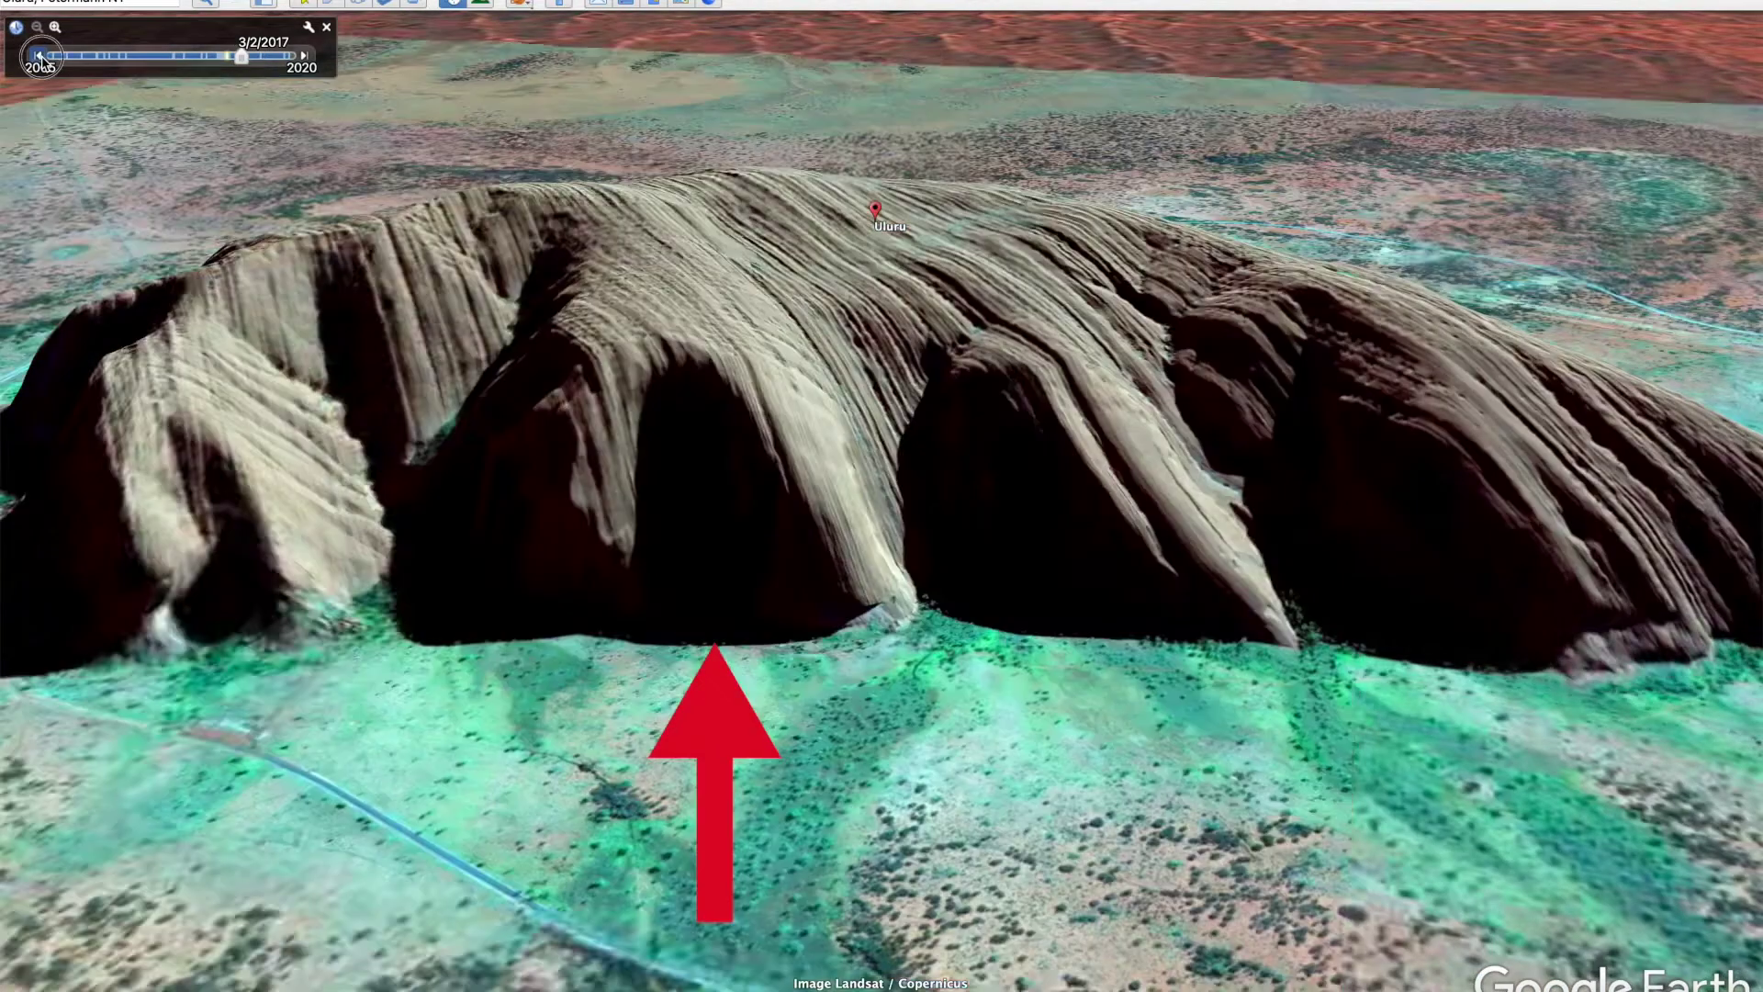
{"action": "left_click", "coordinate": [40, 57]}
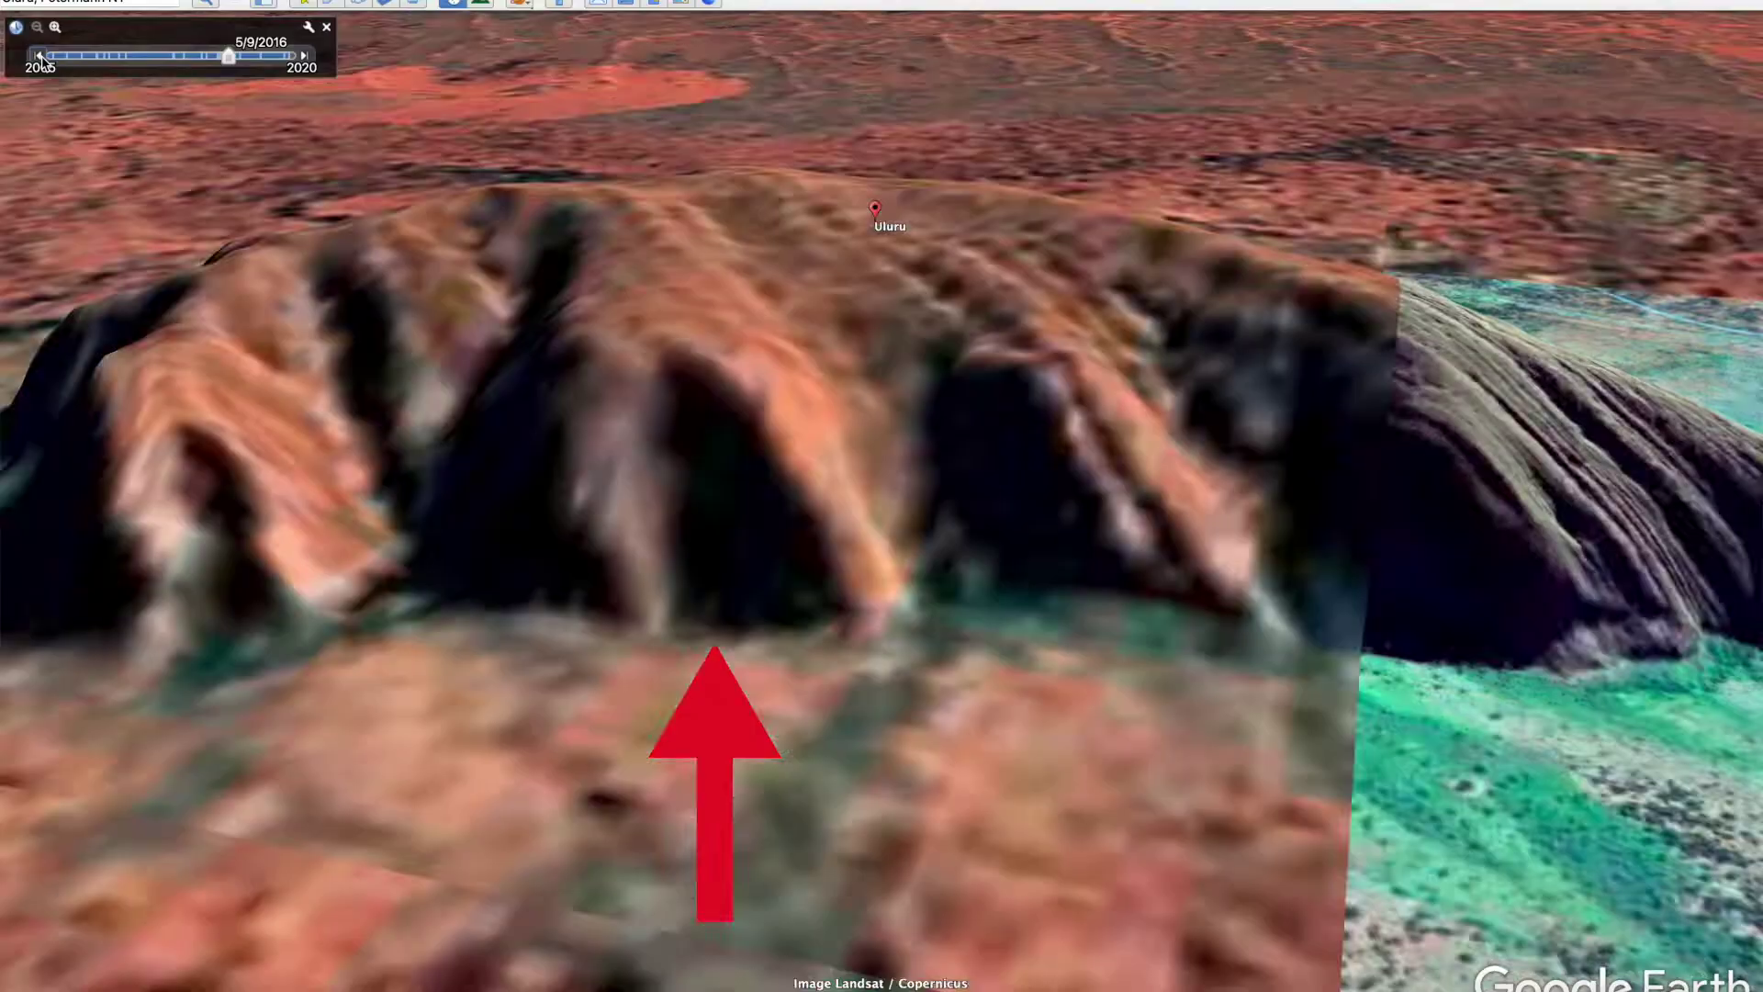
{"action": "left_click", "coordinate": [40, 57]}
{"action": "left_click", "coordinate": [36, 56]}
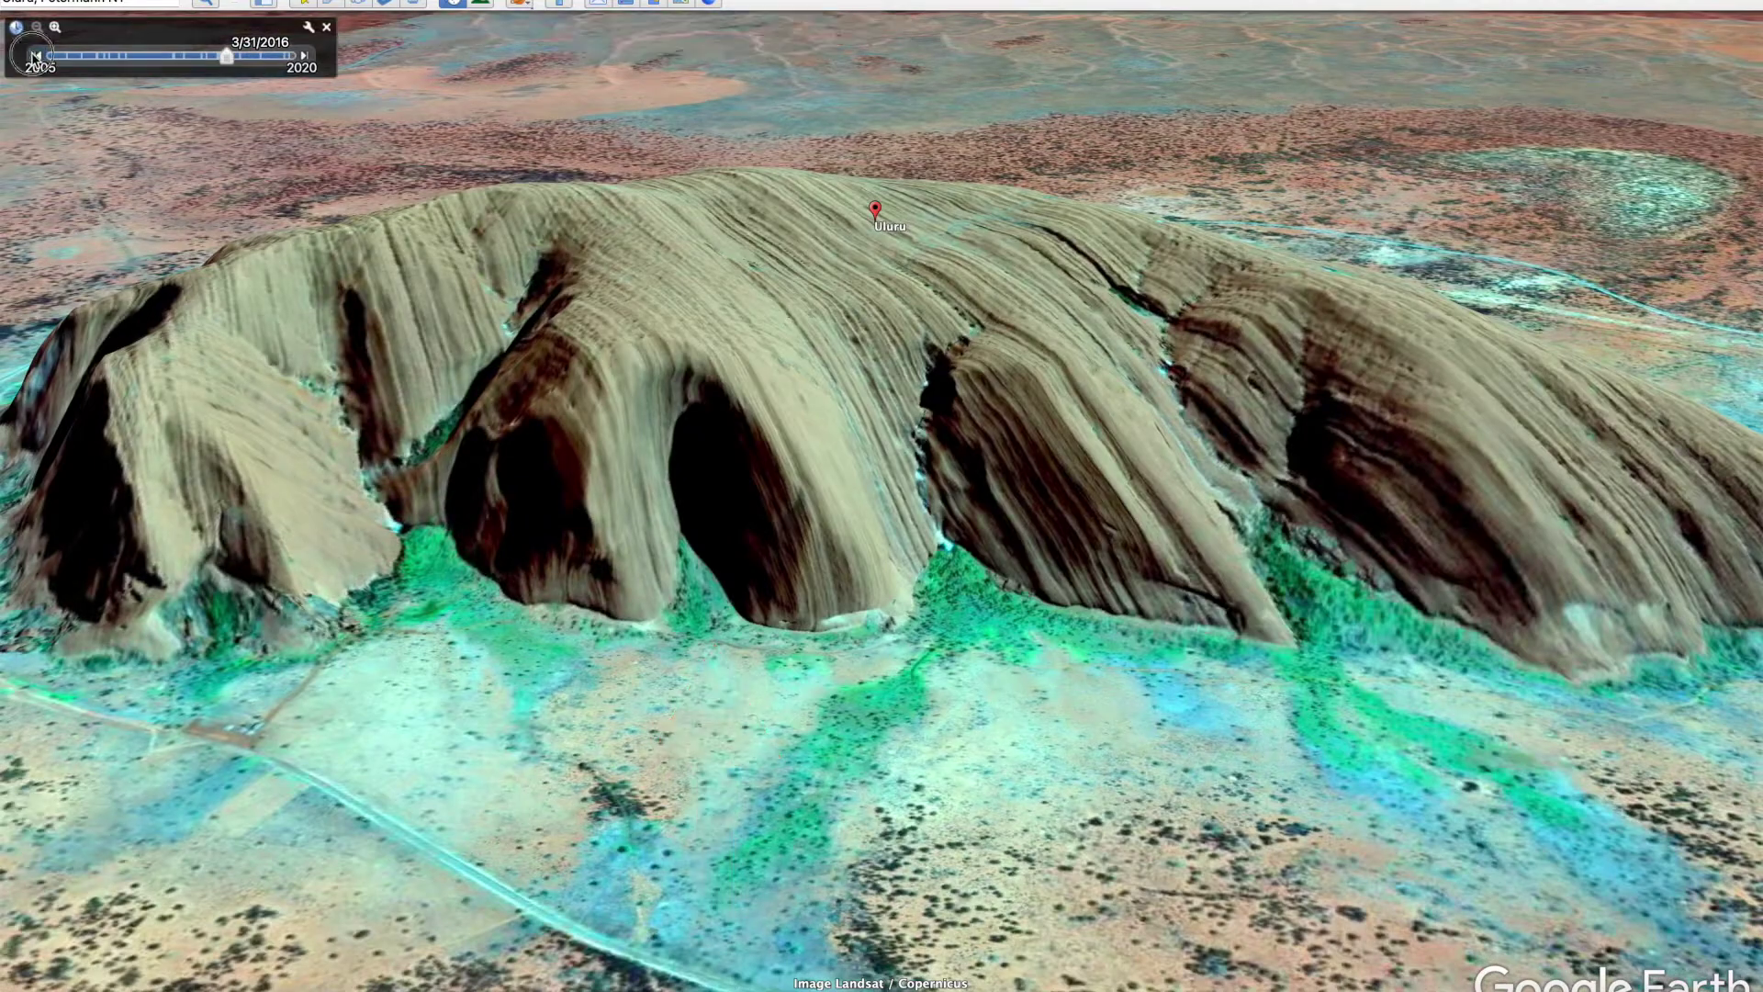
{"action": "left_click", "coordinate": [35, 56]}
{"action": "left_click", "coordinate": [37, 57]}
{"action": "left_click", "coordinate": [37, 57]}
{"action": "left_click", "coordinate": [38, 59]}
{"action": "left_click", "coordinate": [39, 59]}
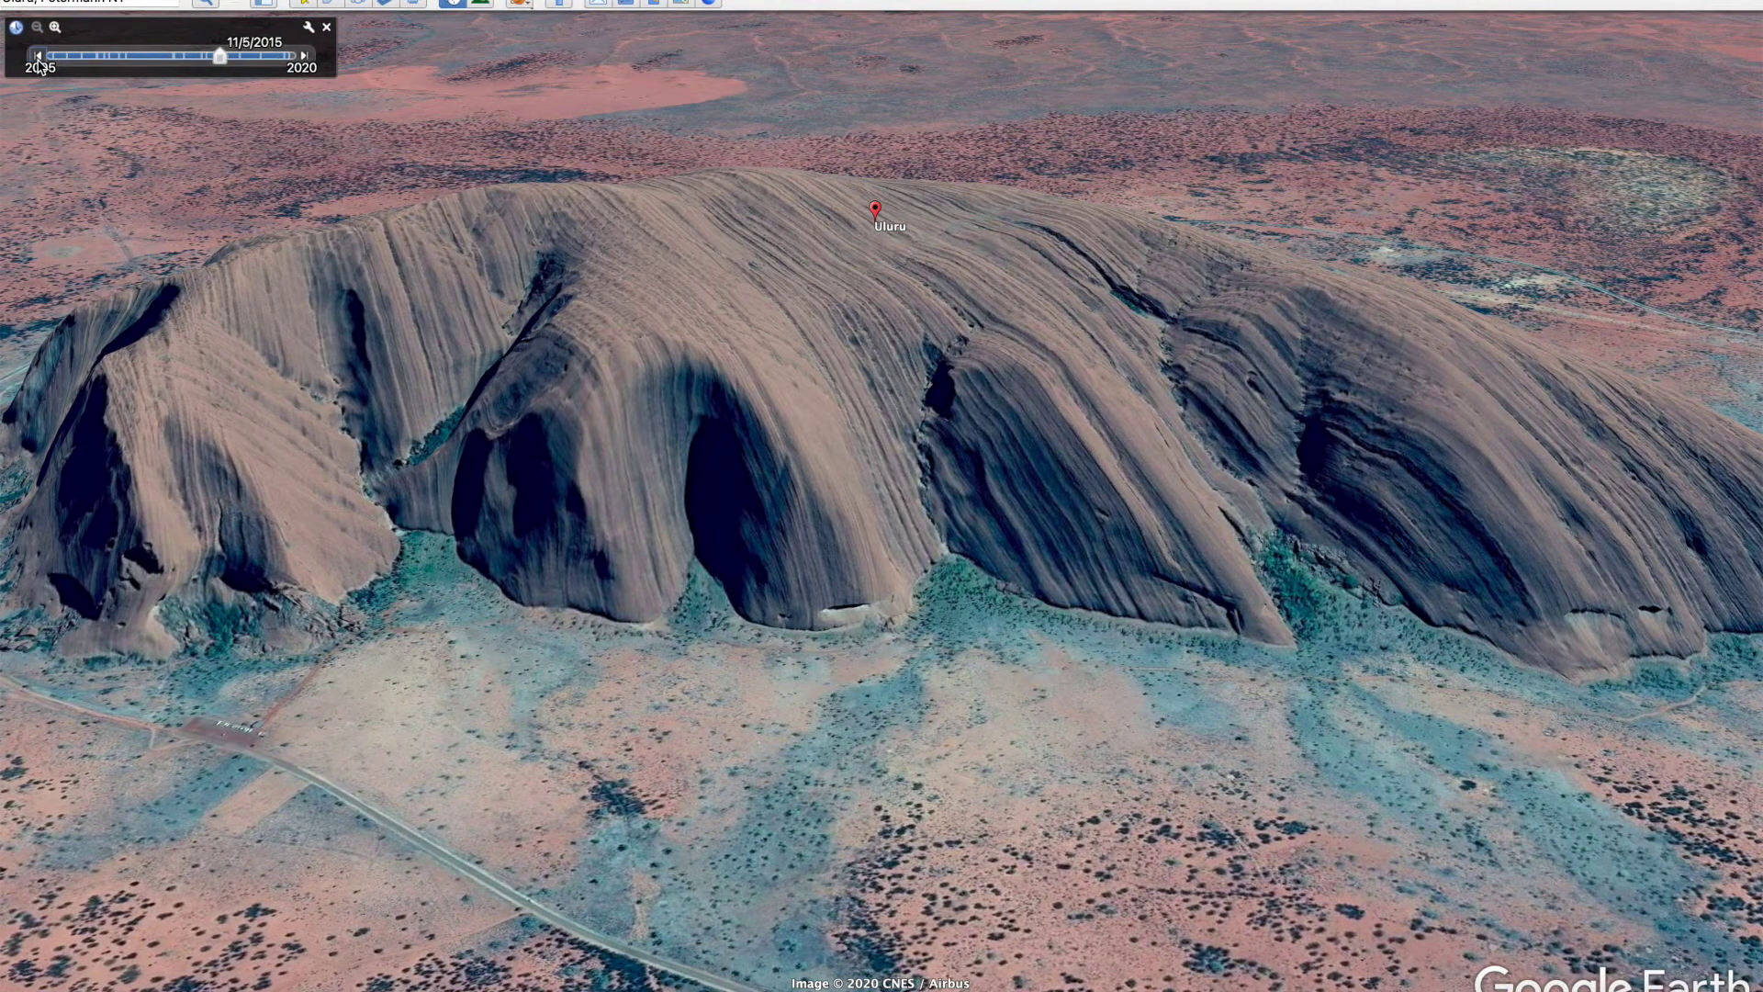
{"action": "left_click", "coordinate": [37, 58]}
{"action": "left_click", "coordinate": [38, 58]}
{"action": "left_click", "coordinate": [37, 58]}
Search for Khartoum, Sudan and fly to it
{"action": "left_click", "coordinate": [146, 2]}
{"action": "type", "text": "khartou"}
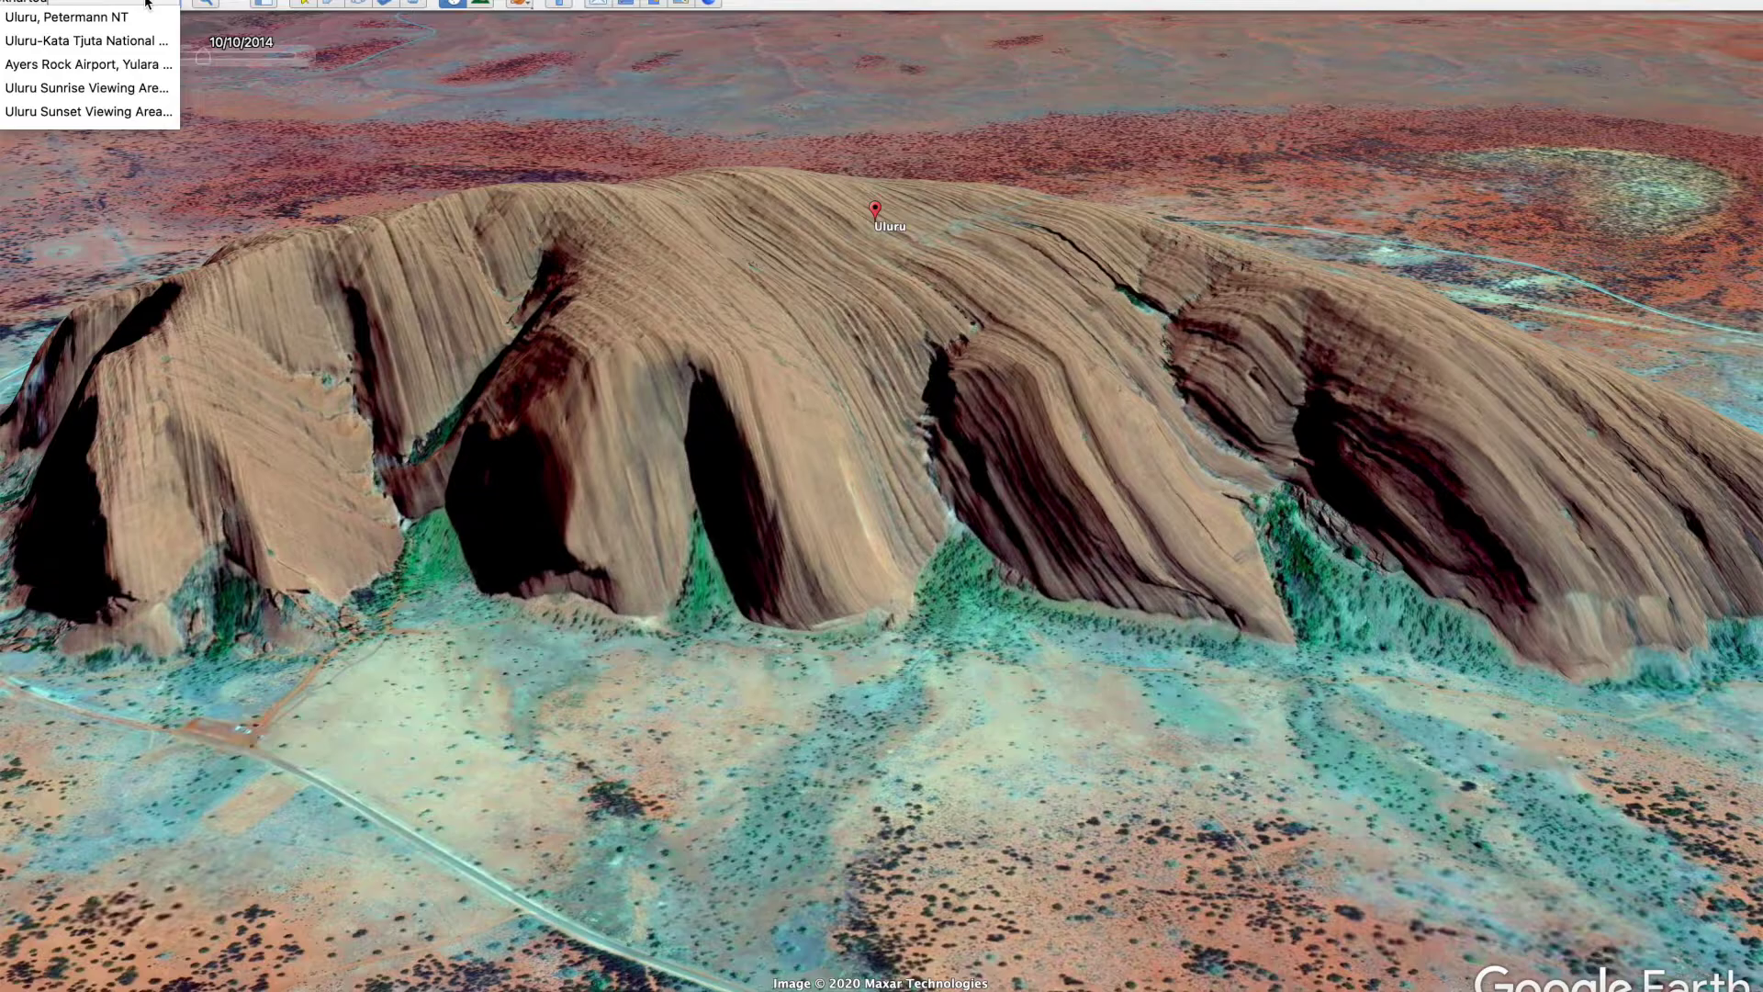
{"action": "type", "text": "m"}
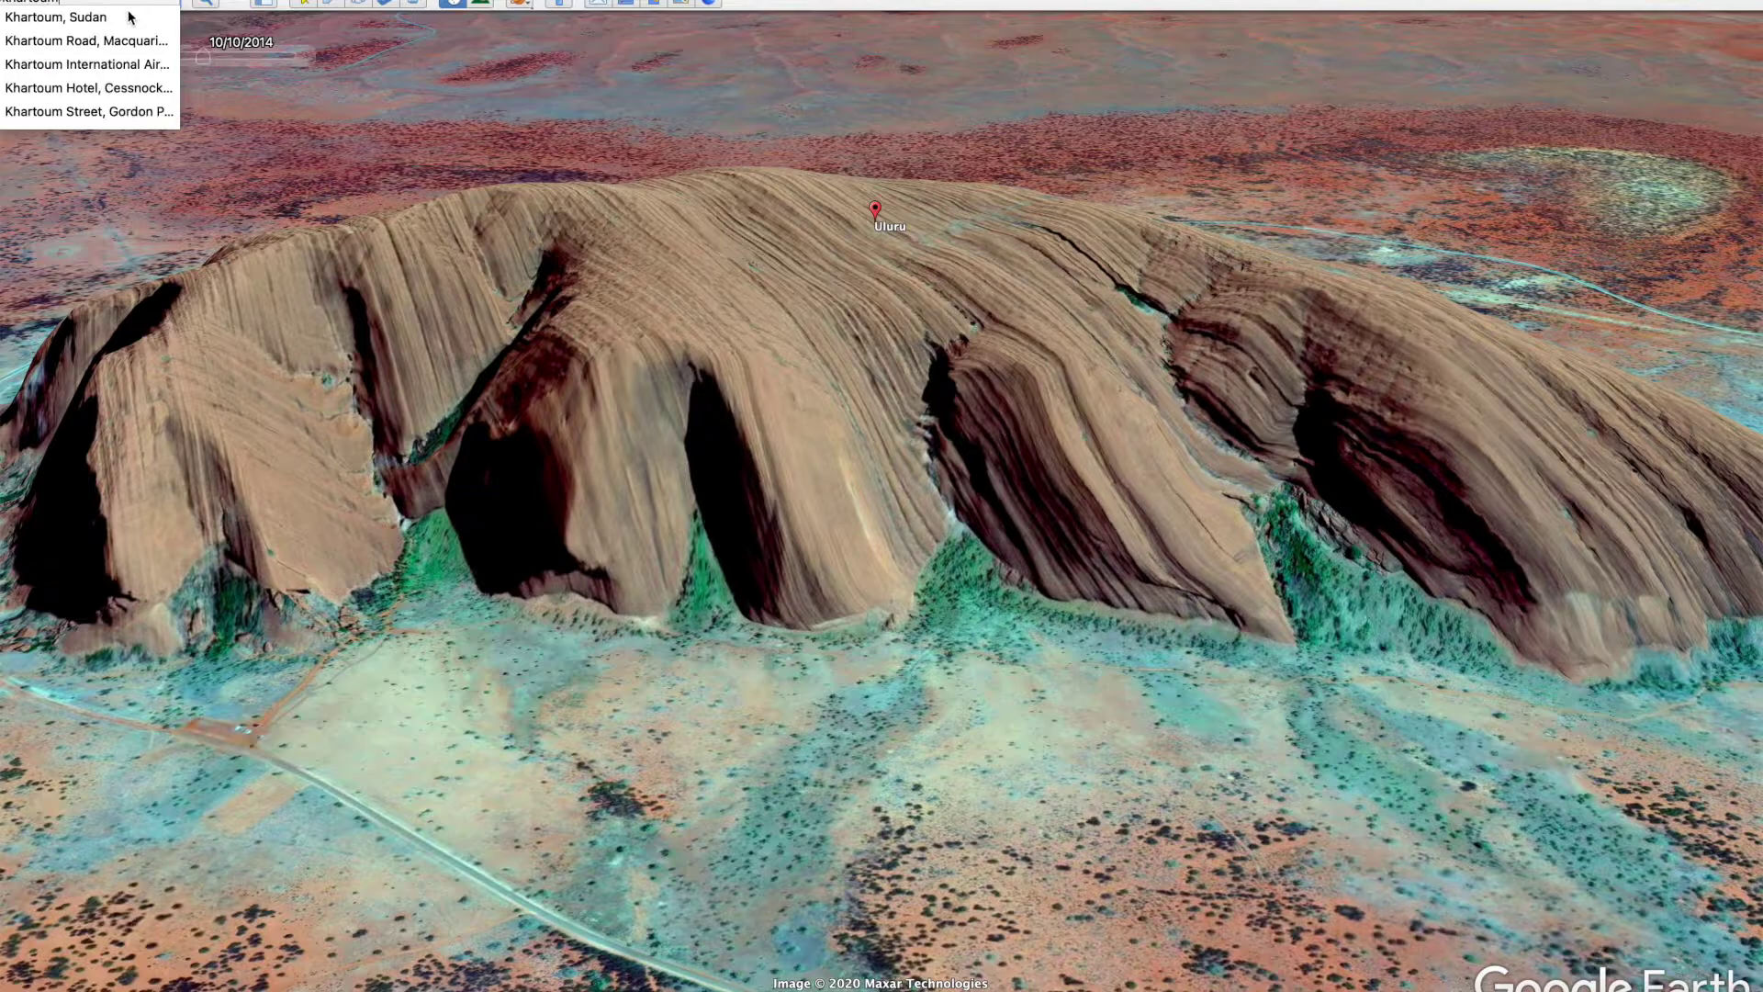
{"action": "left_click", "coordinate": [132, 17]}
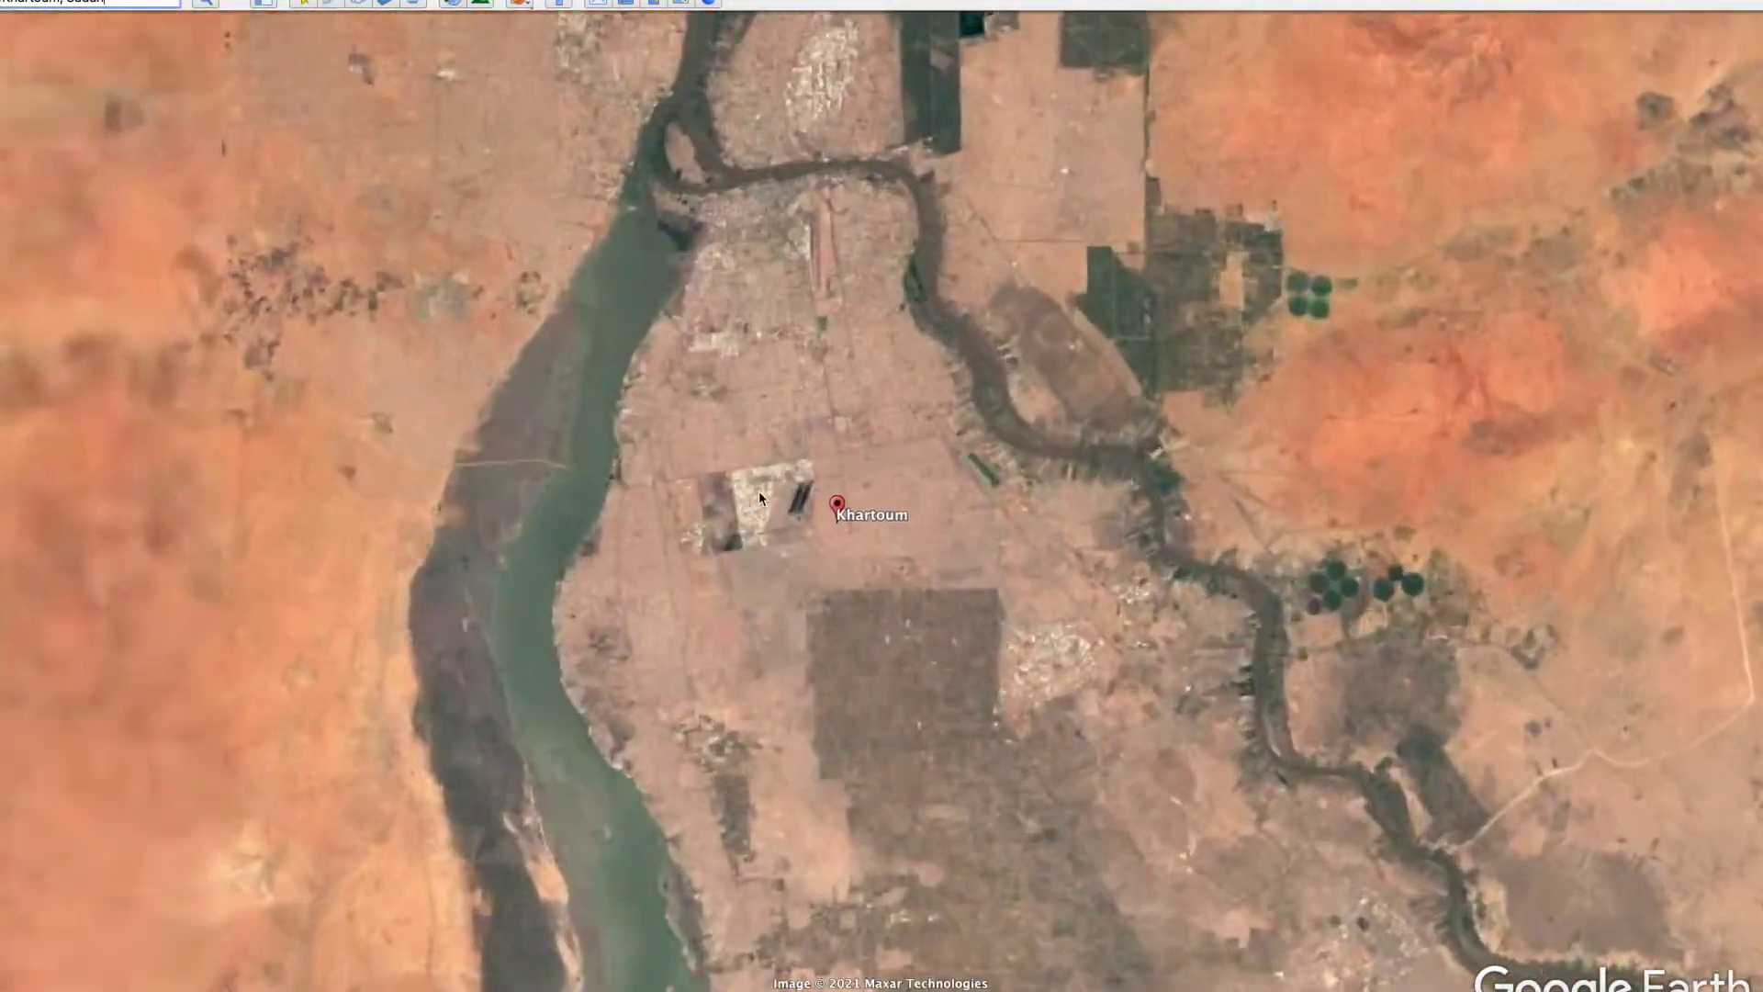
Zoom in on Khartoum's dense street grid and turn on historical imagery to inspect individual city blocks
{"action": "scroll", "coordinate": [758, 496], "scroll_direction": "up", "scroll_amount": 5}
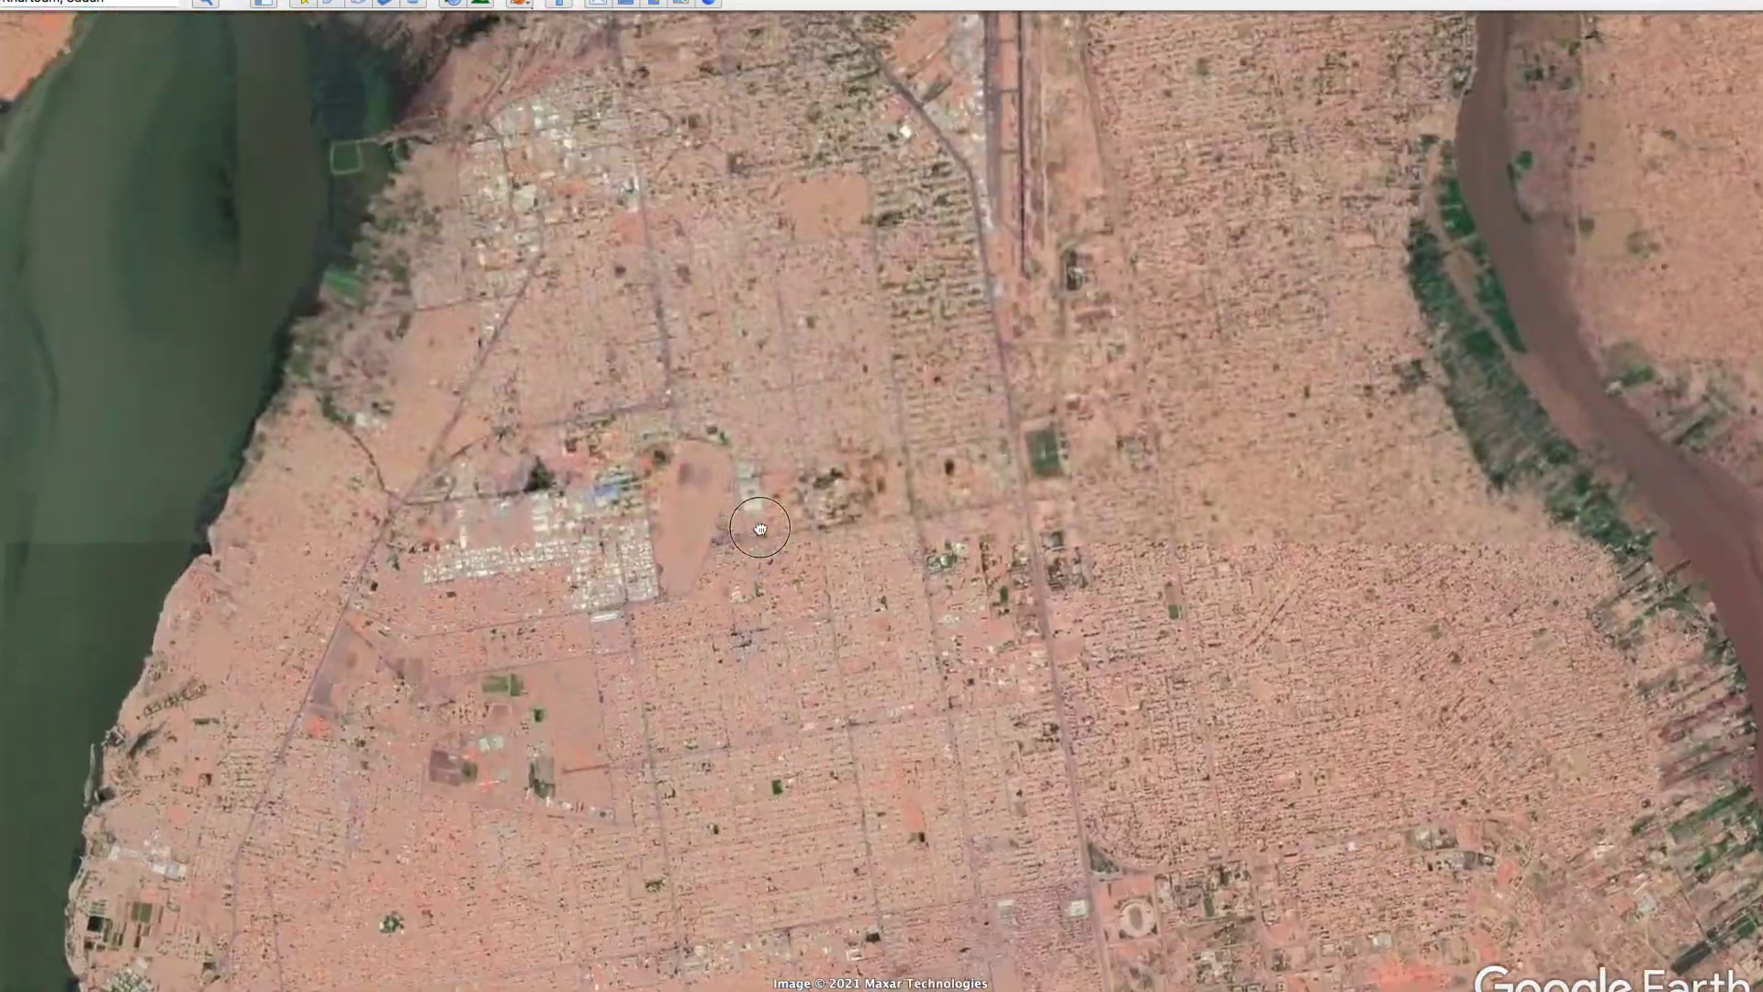
{"action": "left_click_drag", "start_coordinate": [760, 528], "coordinate": [808, 657]}
{"action": "scroll", "coordinate": [706, 92], "scroll_direction": "up", "scroll_amount": 3}
{"action": "scroll", "coordinate": [706, 92], "scroll_direction": "up", "scroll_amount": 5}
{"action": "scroll", "coordinate": [716, 161], "scroll_direction": "up", "scroll_amount": 5}
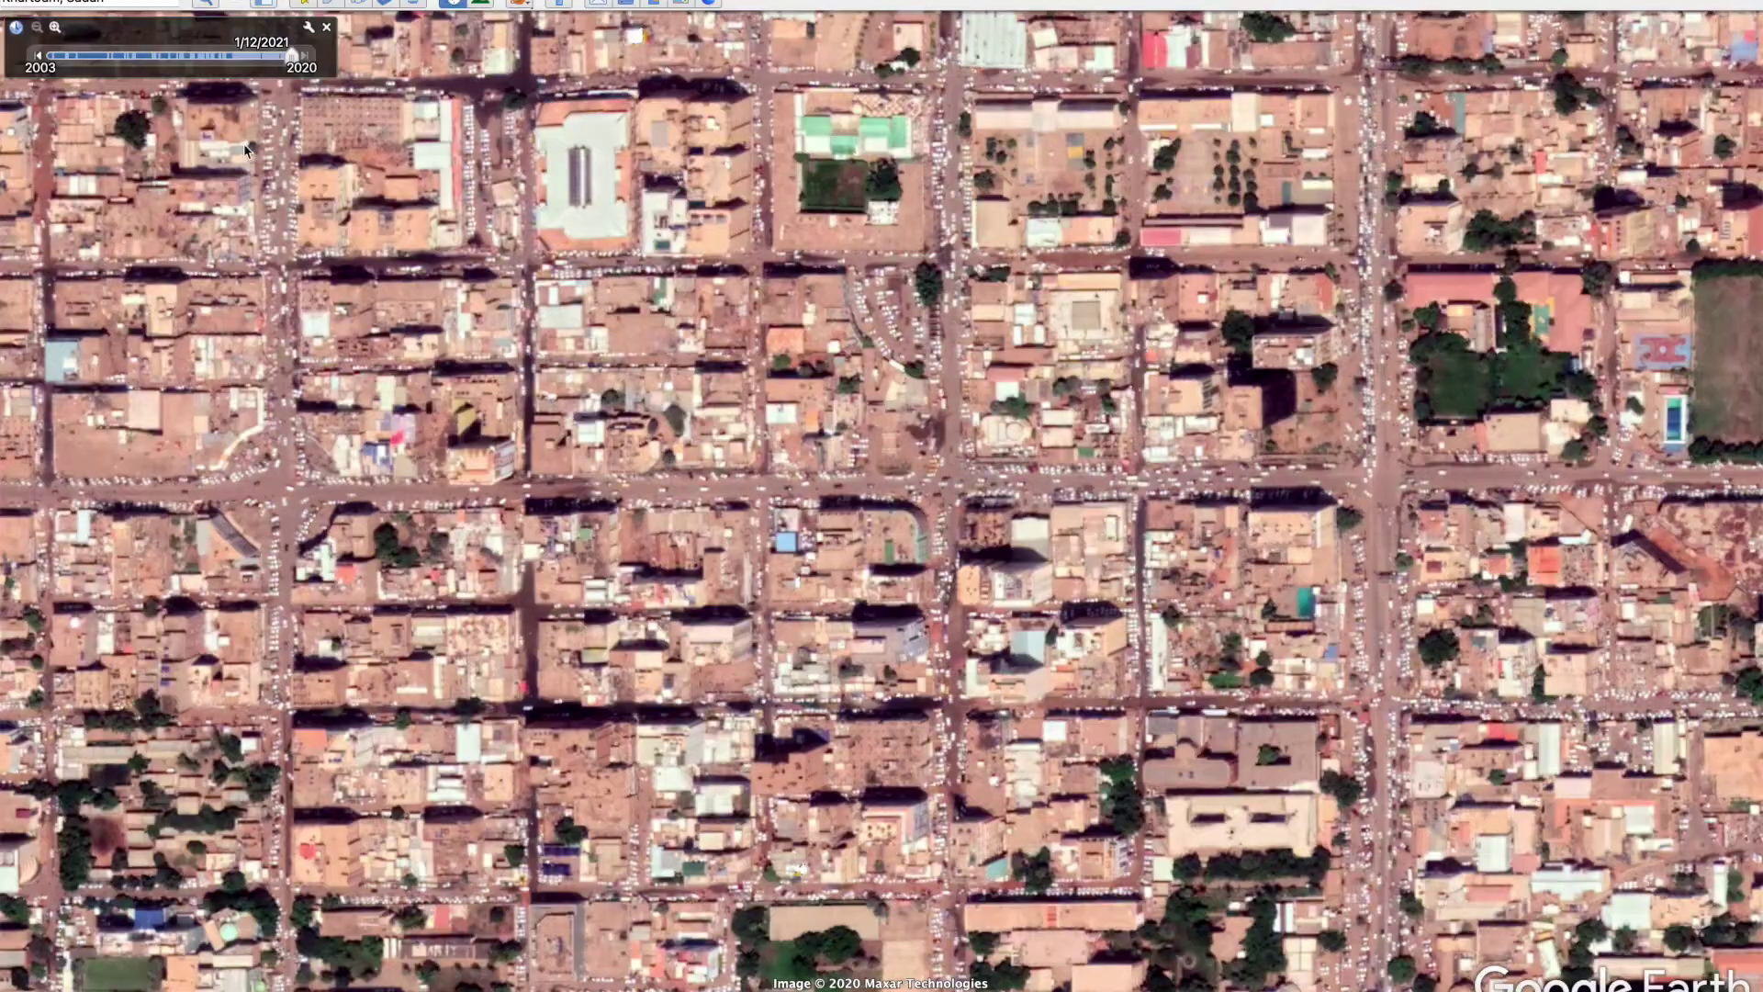
{"action": "scroll", "coordinate": [1313, 313], "scroll_direction": "up", "scroll_amount": 3}
{"action": "left_click_drag", "start_coordinate": [1306, 320], "coordinate": [1198, 342]}
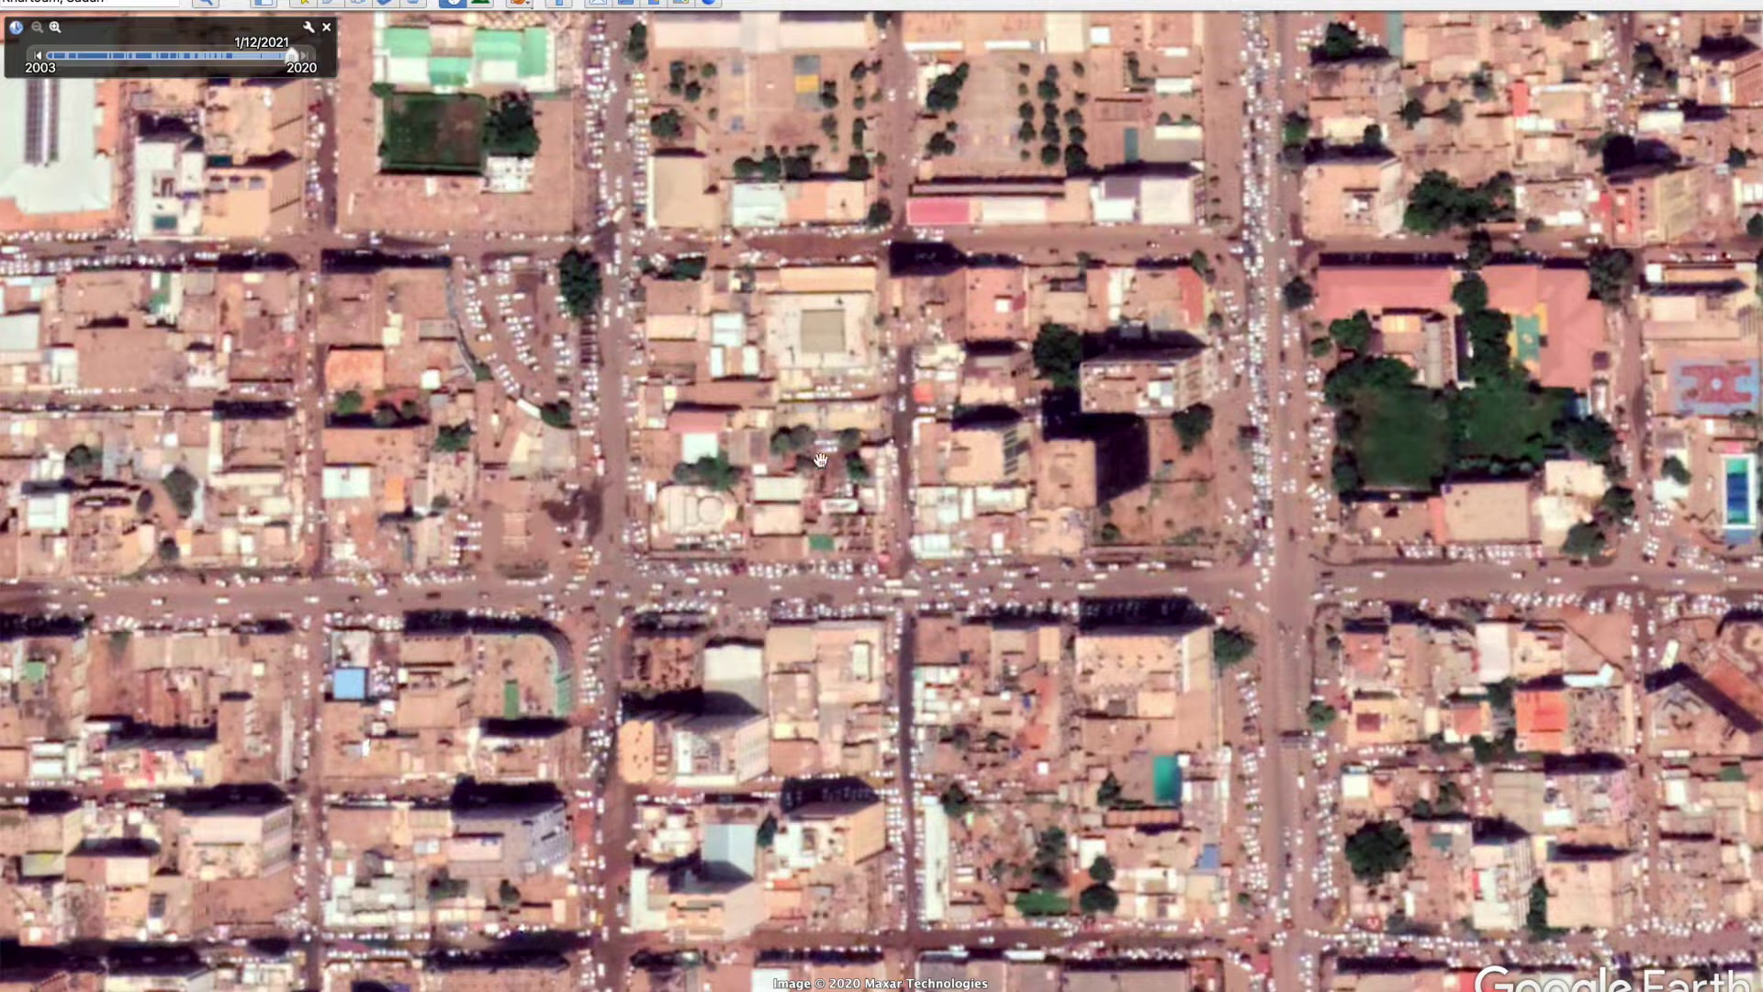
Step Khartoum's historical imagery back to 6/2/2019, comparing the traffic and building shadows in the city blocks
{"action": "left_click", "coordinate": [39, 57]}
{"action": "left_click", "coordinate": [39, 57]}
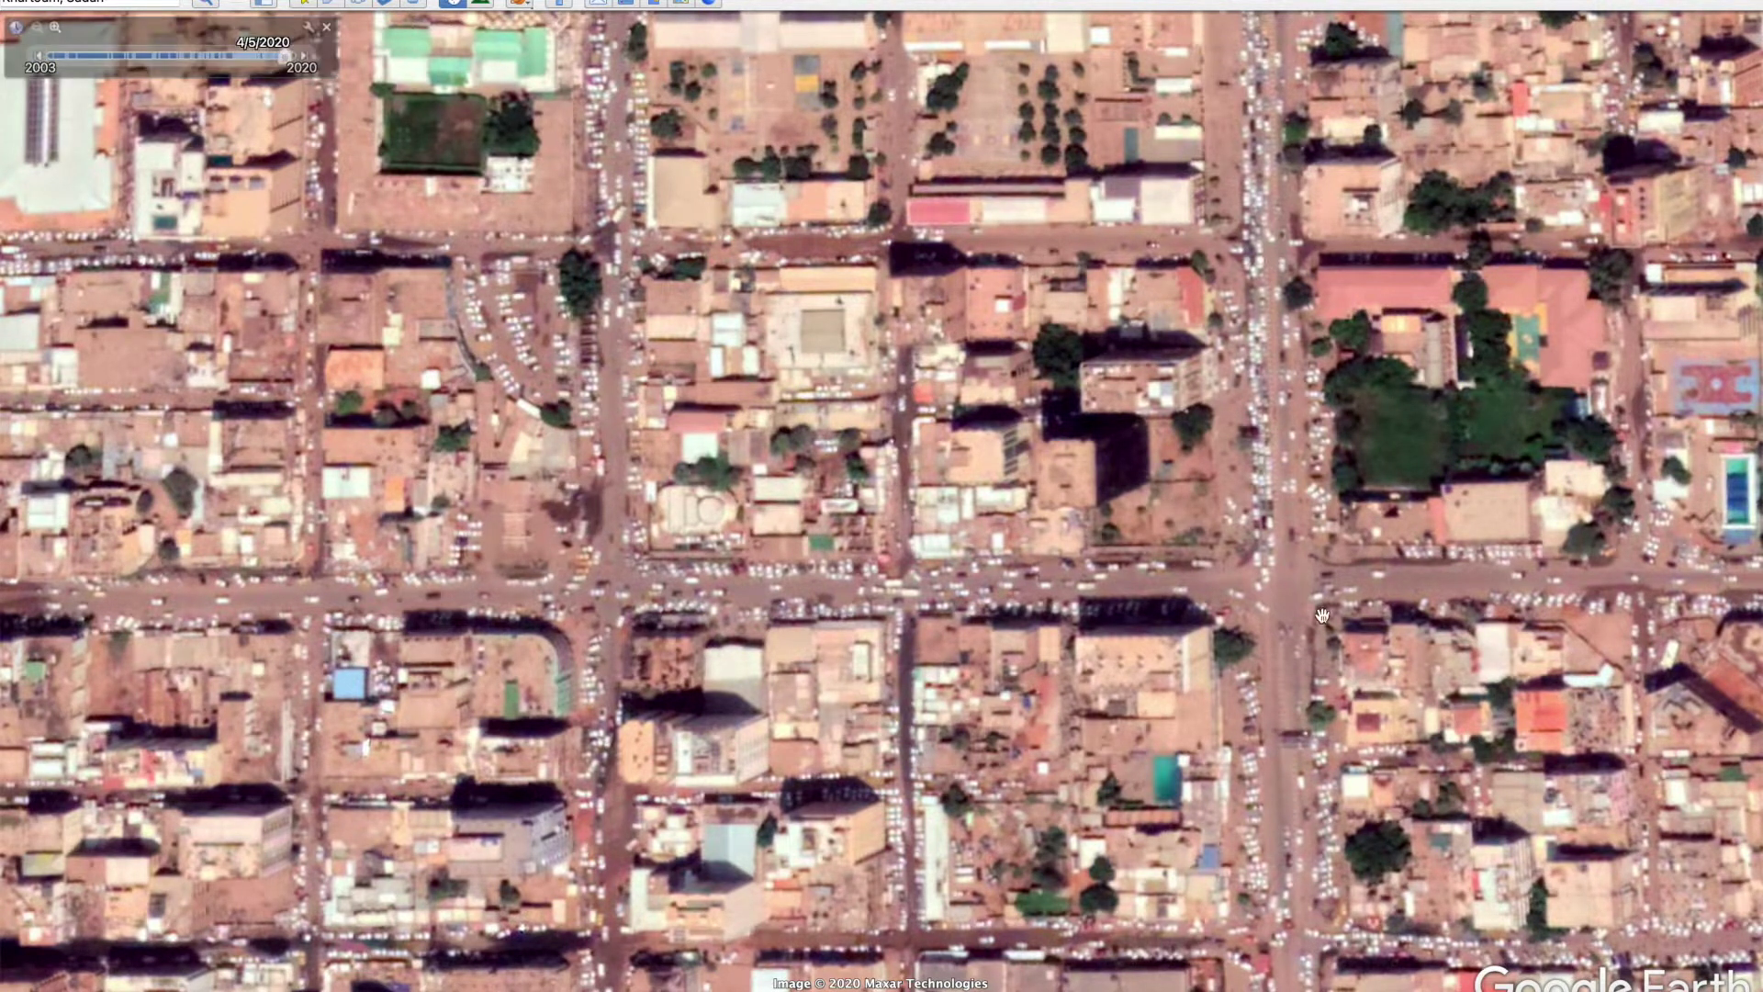
{"action": "scroll", "coordinate": [871, 468], "scroll_direction": "up", "scroll_amount": 3}
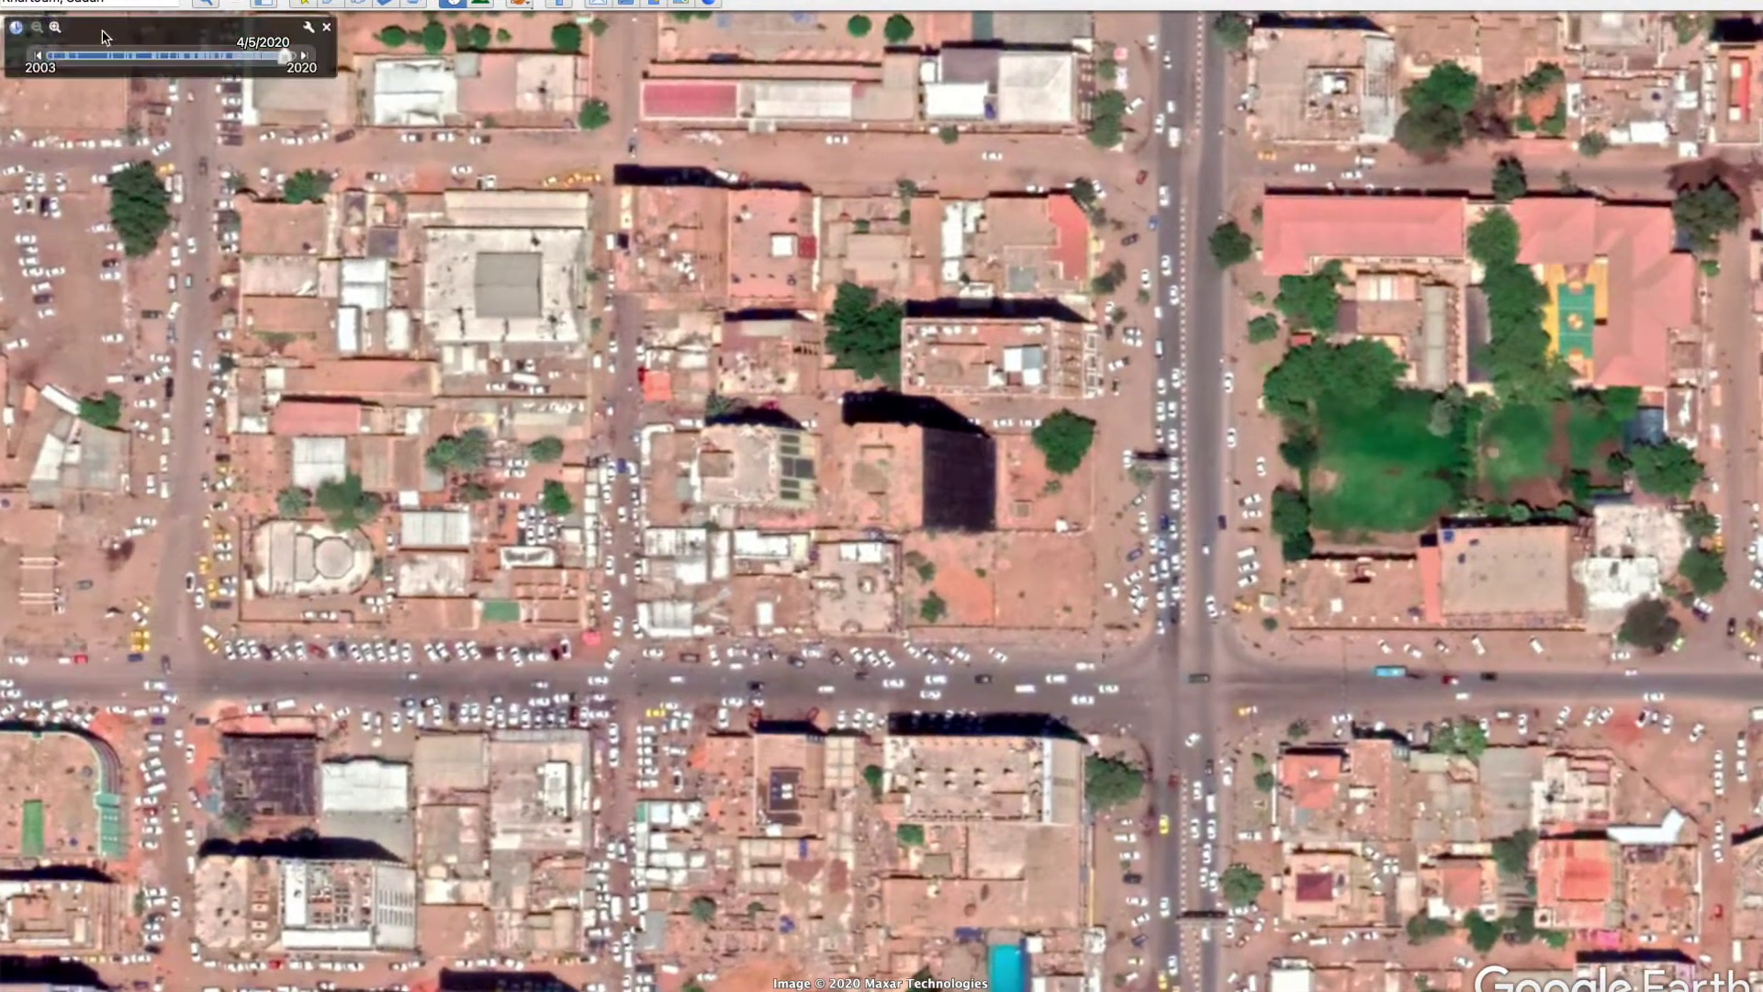
{"action": "left_click", "coordinate": [39, 57]}
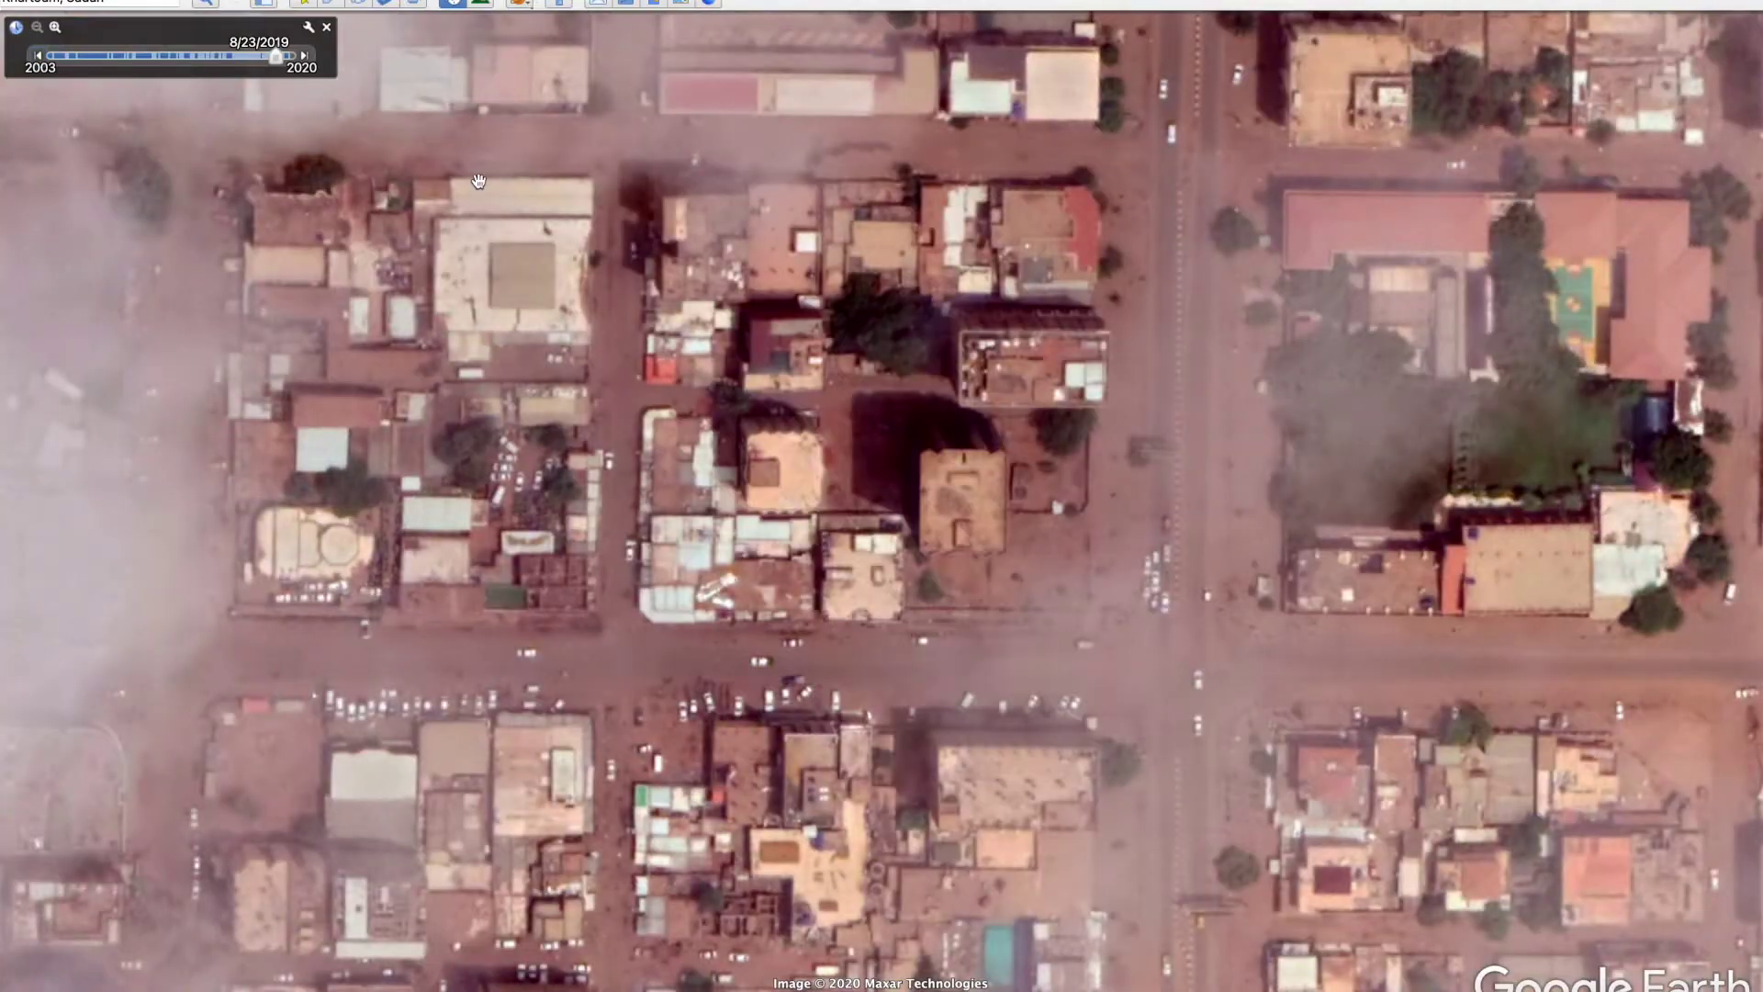
{"action": "left_click", "coordinate": [38, 56]}
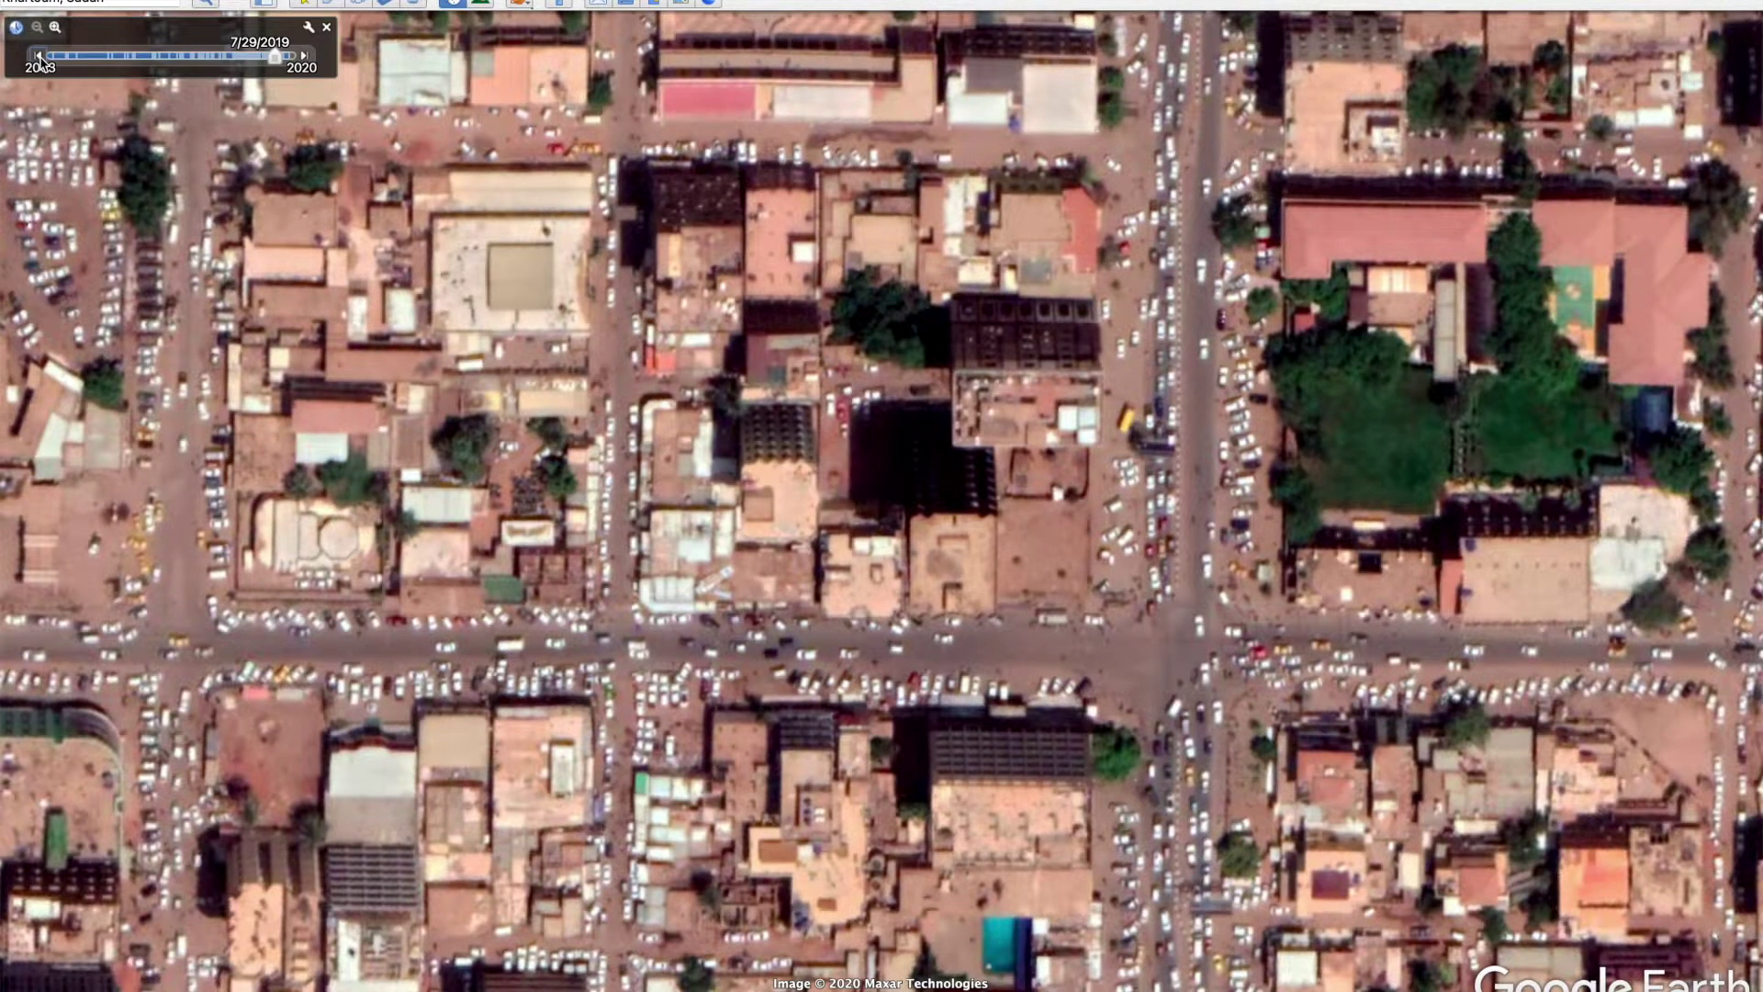
{"action": "left_click", "coordinate": [39, 56]}
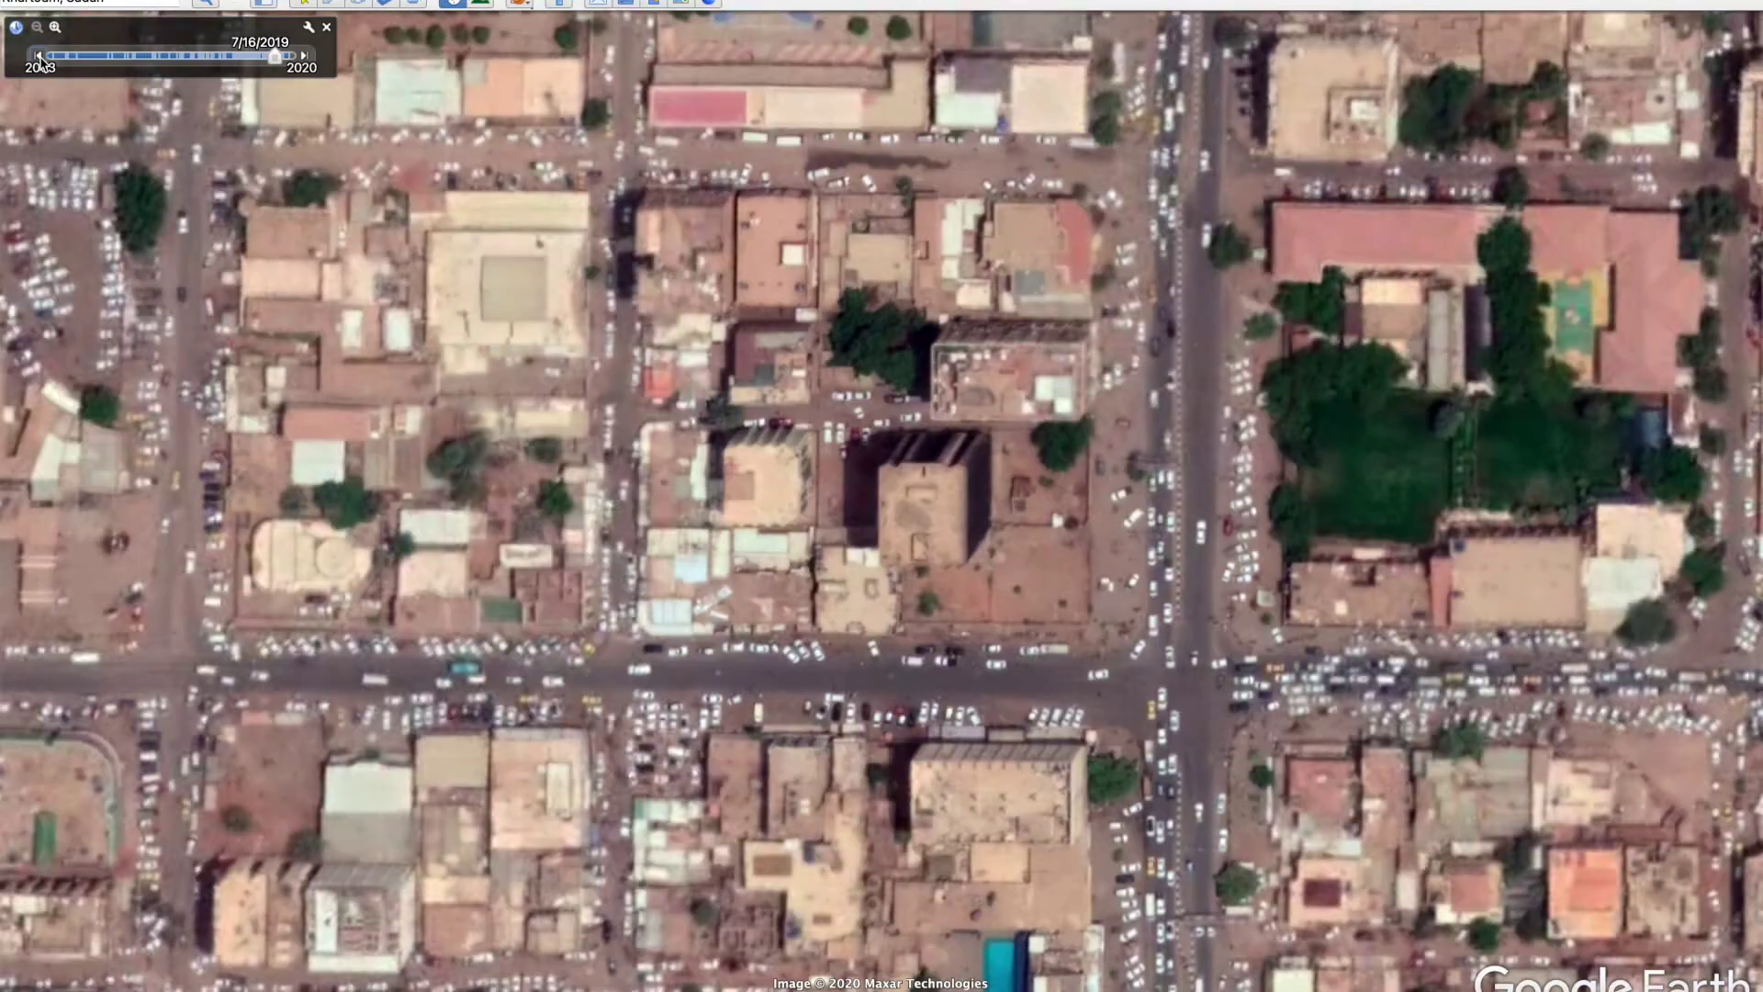
{"action": "left_click", "coordinate": [39, 56]}
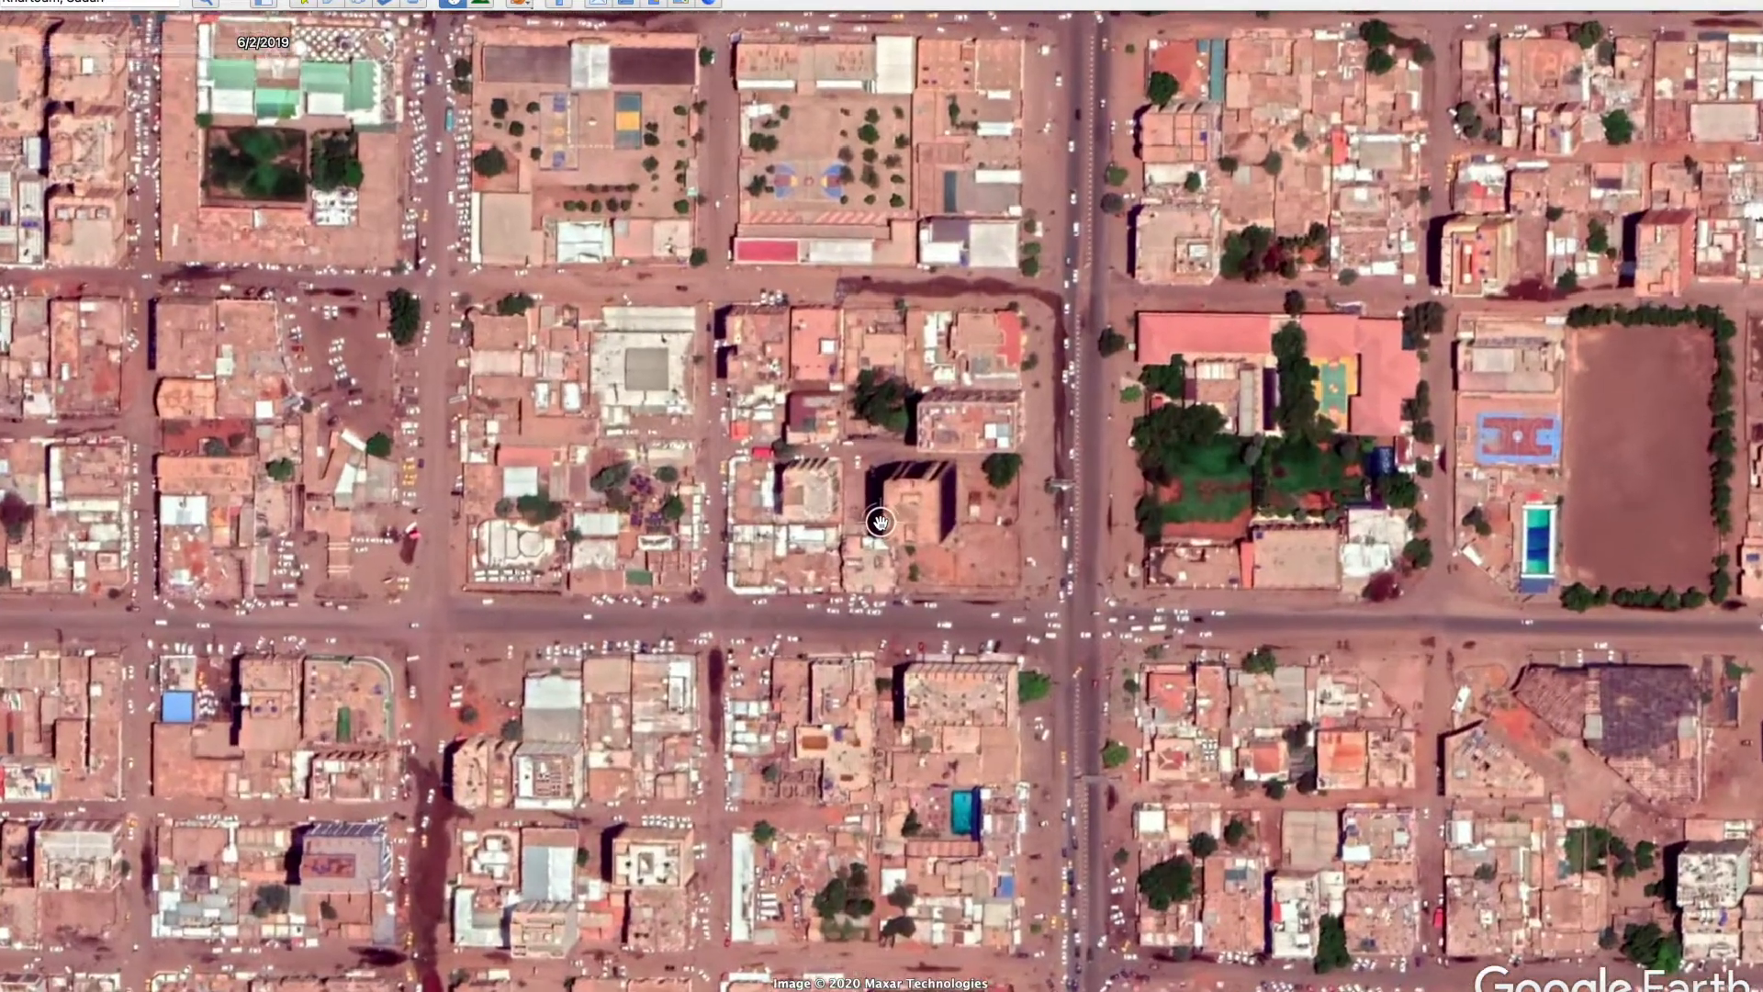
Examine the blocks around the main intersection up close while stepping the historical imagery back to 12/11/2018
{"action": "scroll", "coordinate": [880, 523], "scroll_direction": "up", "scroll_amount": 2}
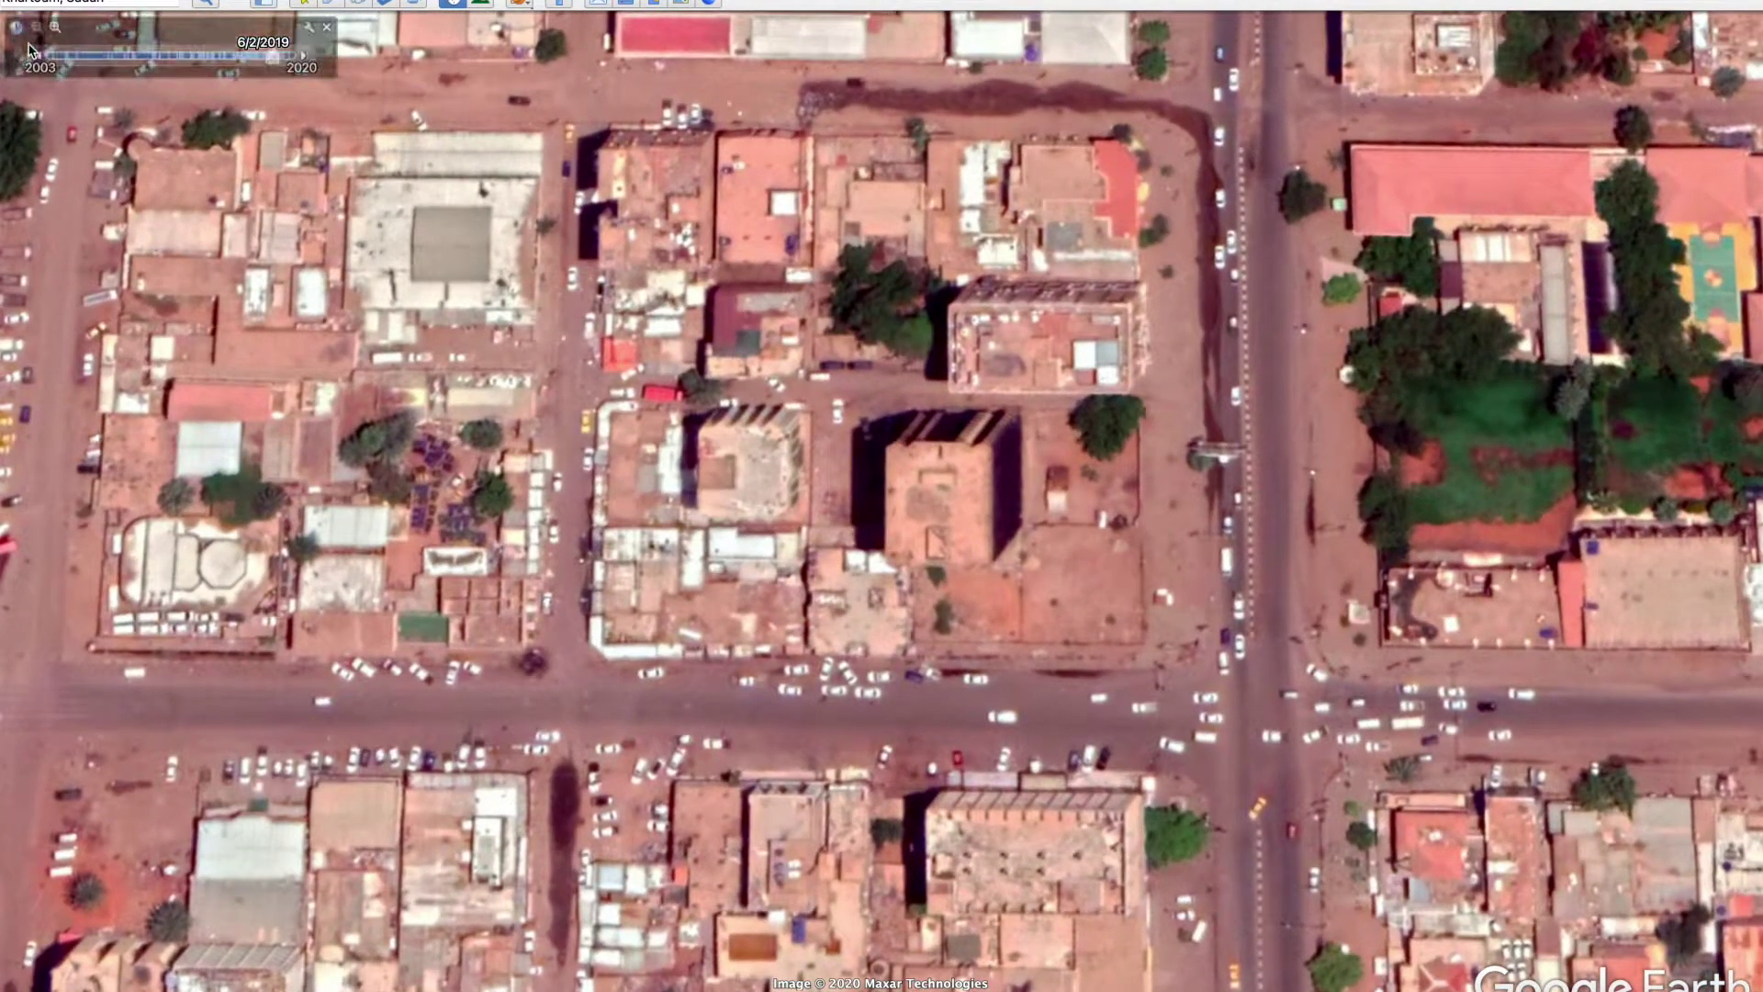
{"action": "left_click", "coordinate": [37, 56]}
{"action": "left_click", "coordinate": [37, 56]}
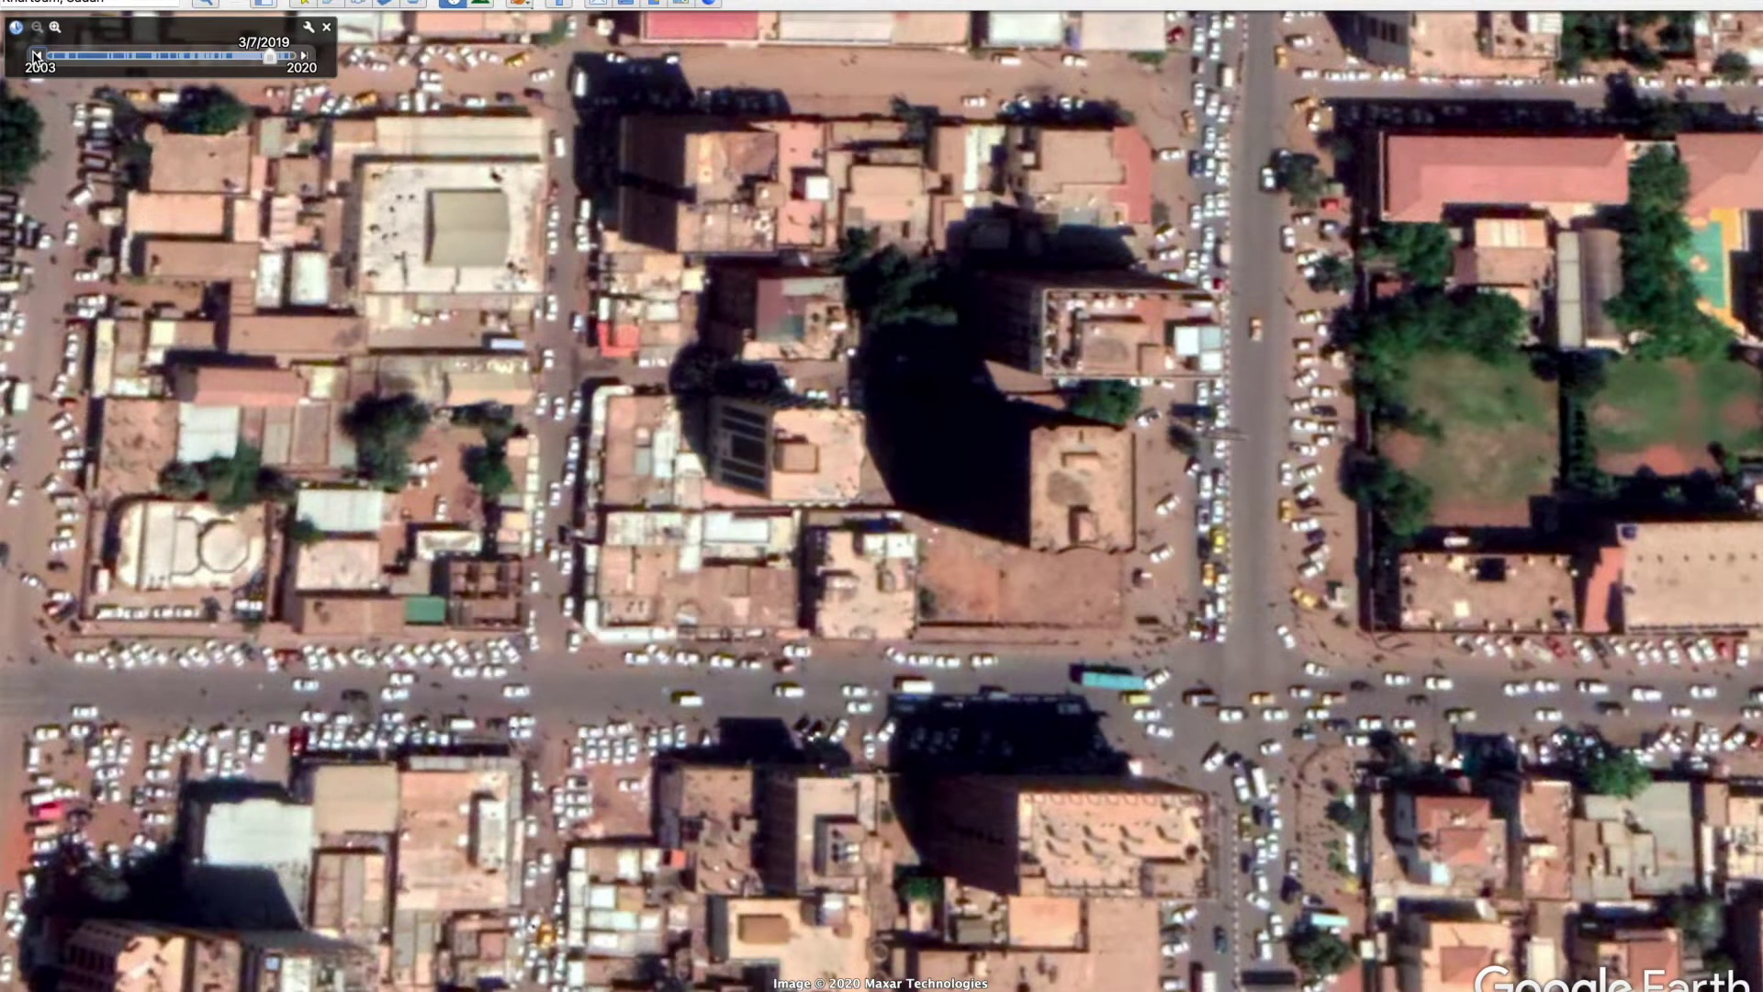
{"action": "left_click", "coordinate": [37, 56]}
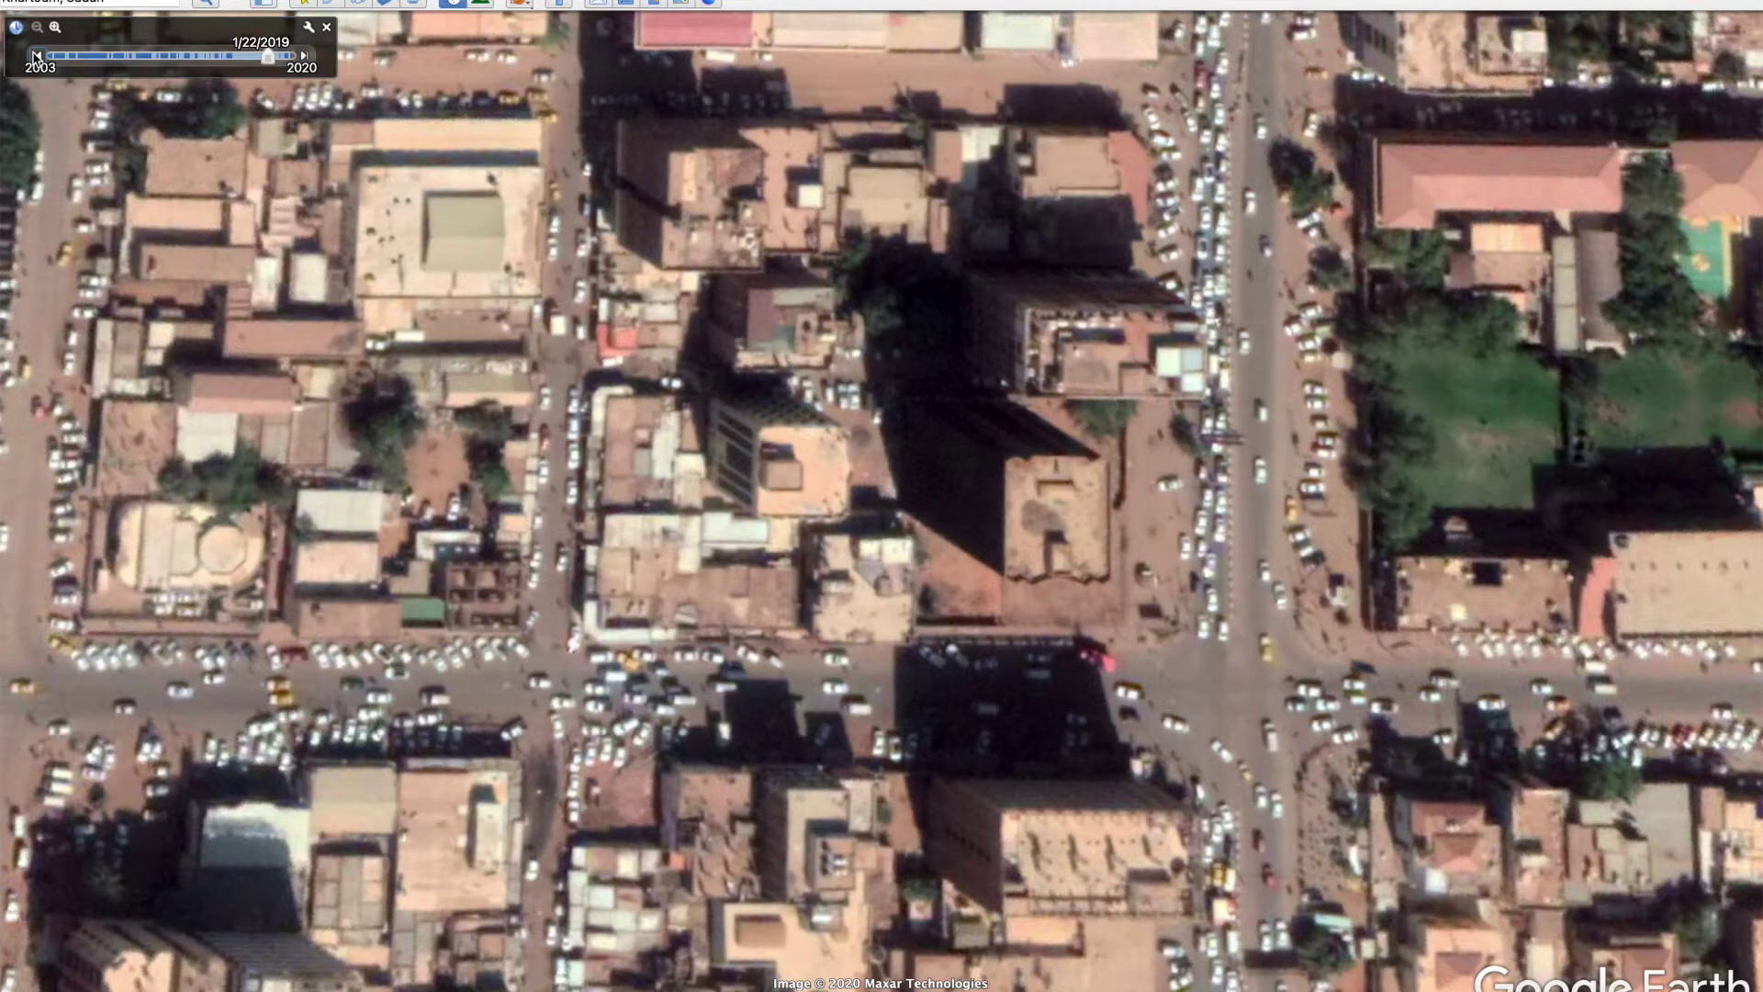
{"action": "left_click", "coordinate": [37, 56]}
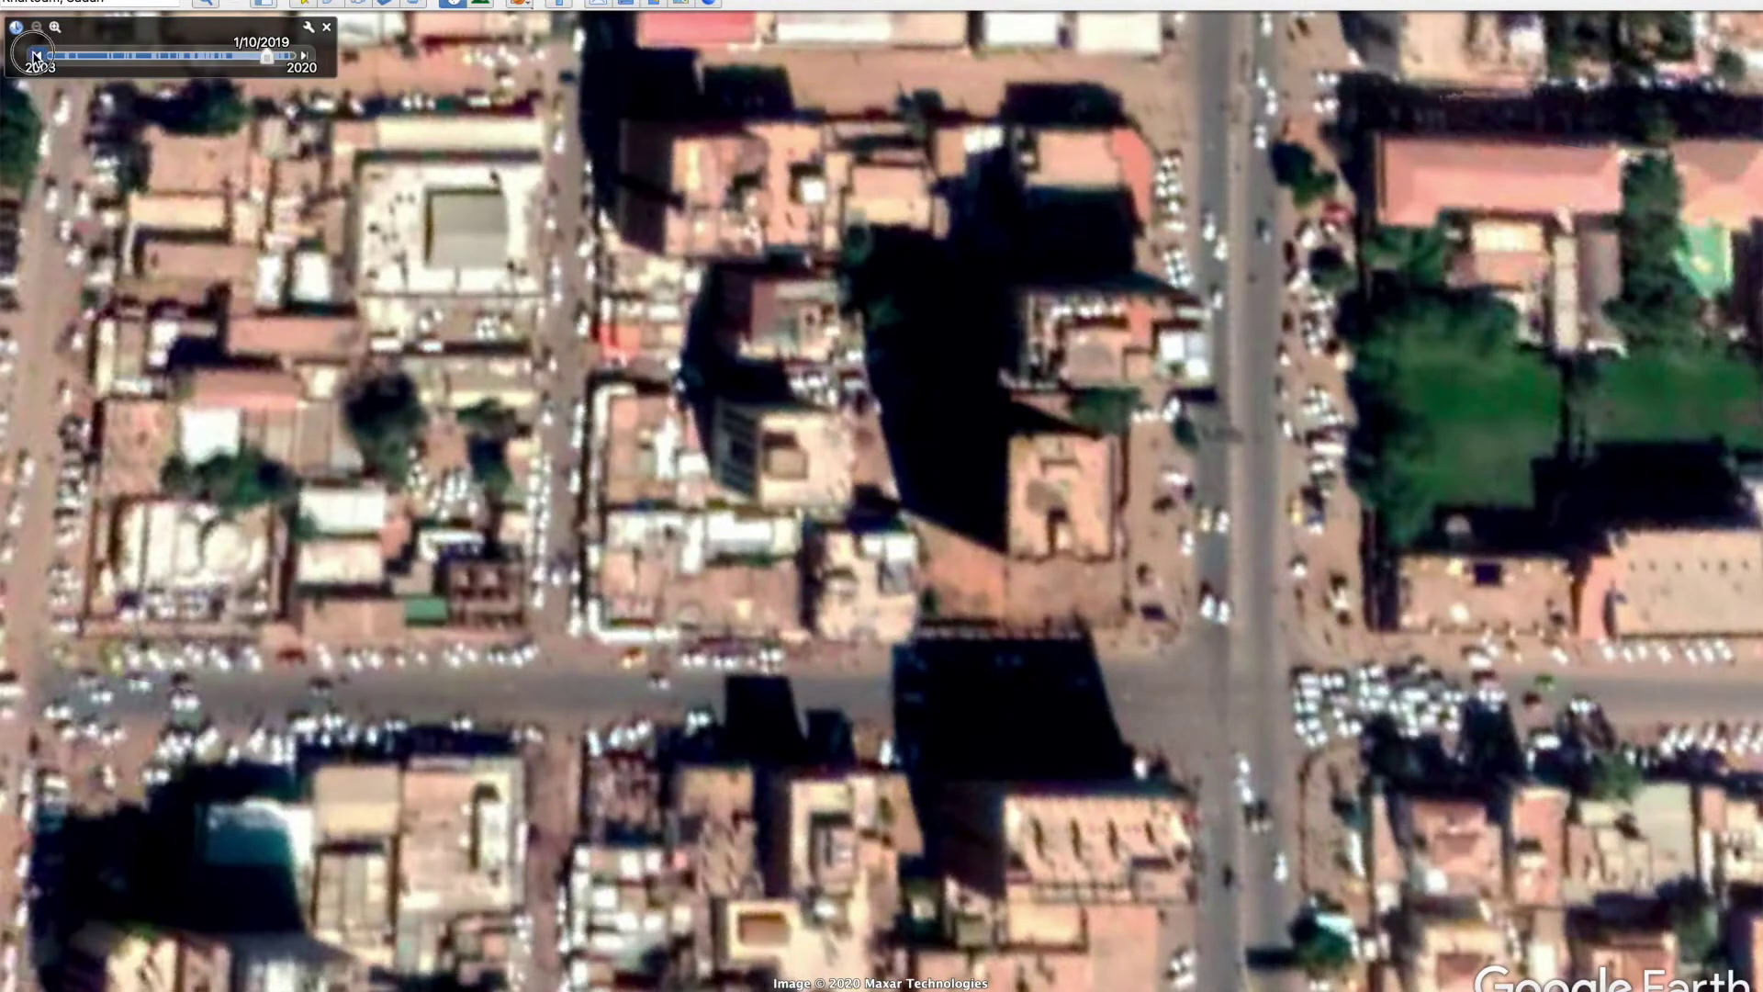
{"action": "left_click", "coordinate": [36, 56]}
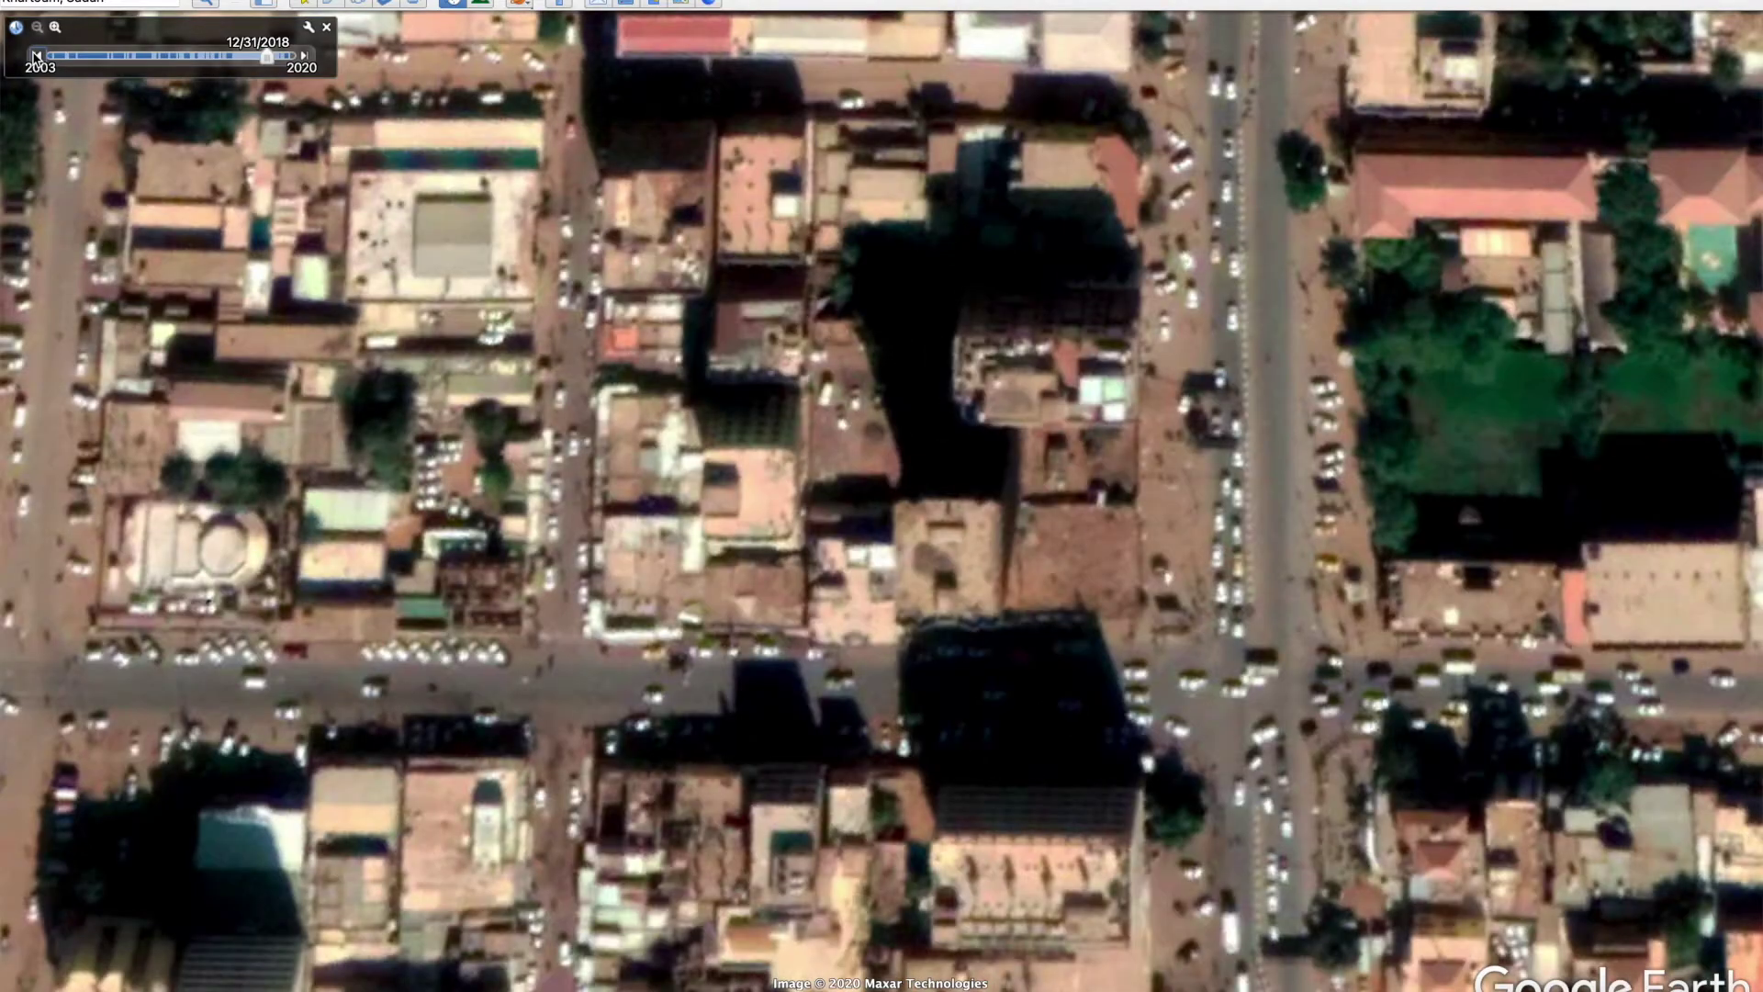
{"action": "left_click", "coordinate": [37, 56]}
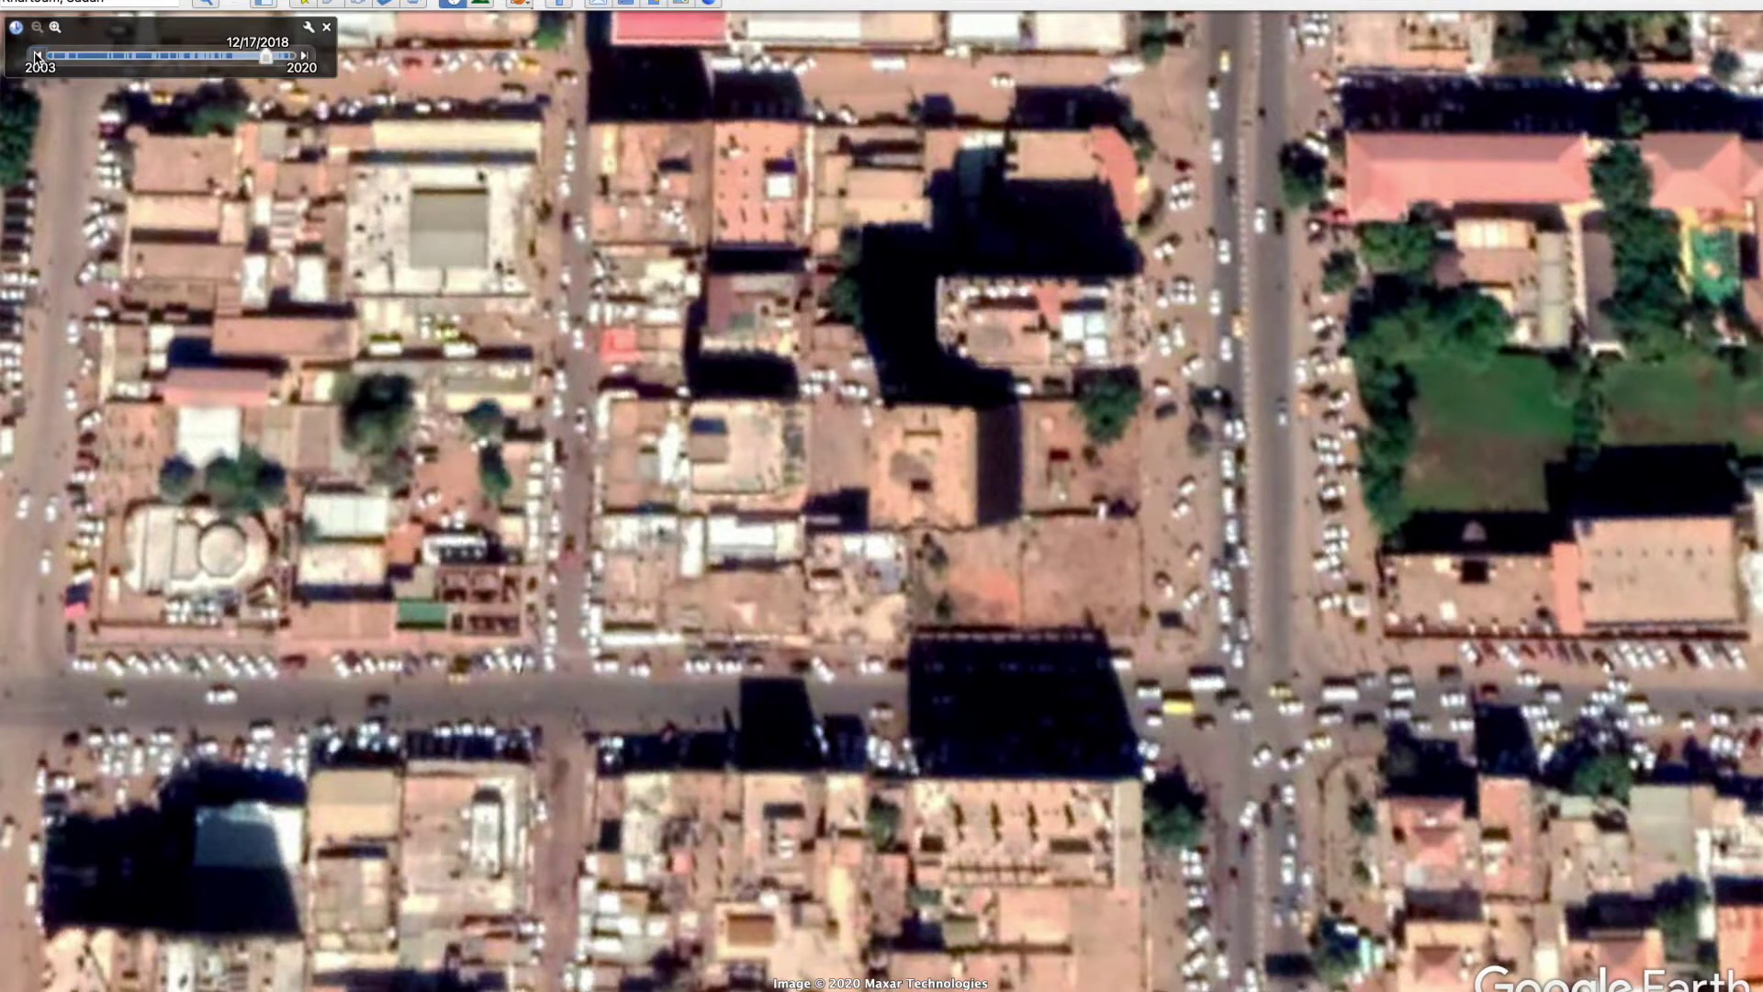
{"action": "left_click", "coordinate": [37, 57]}
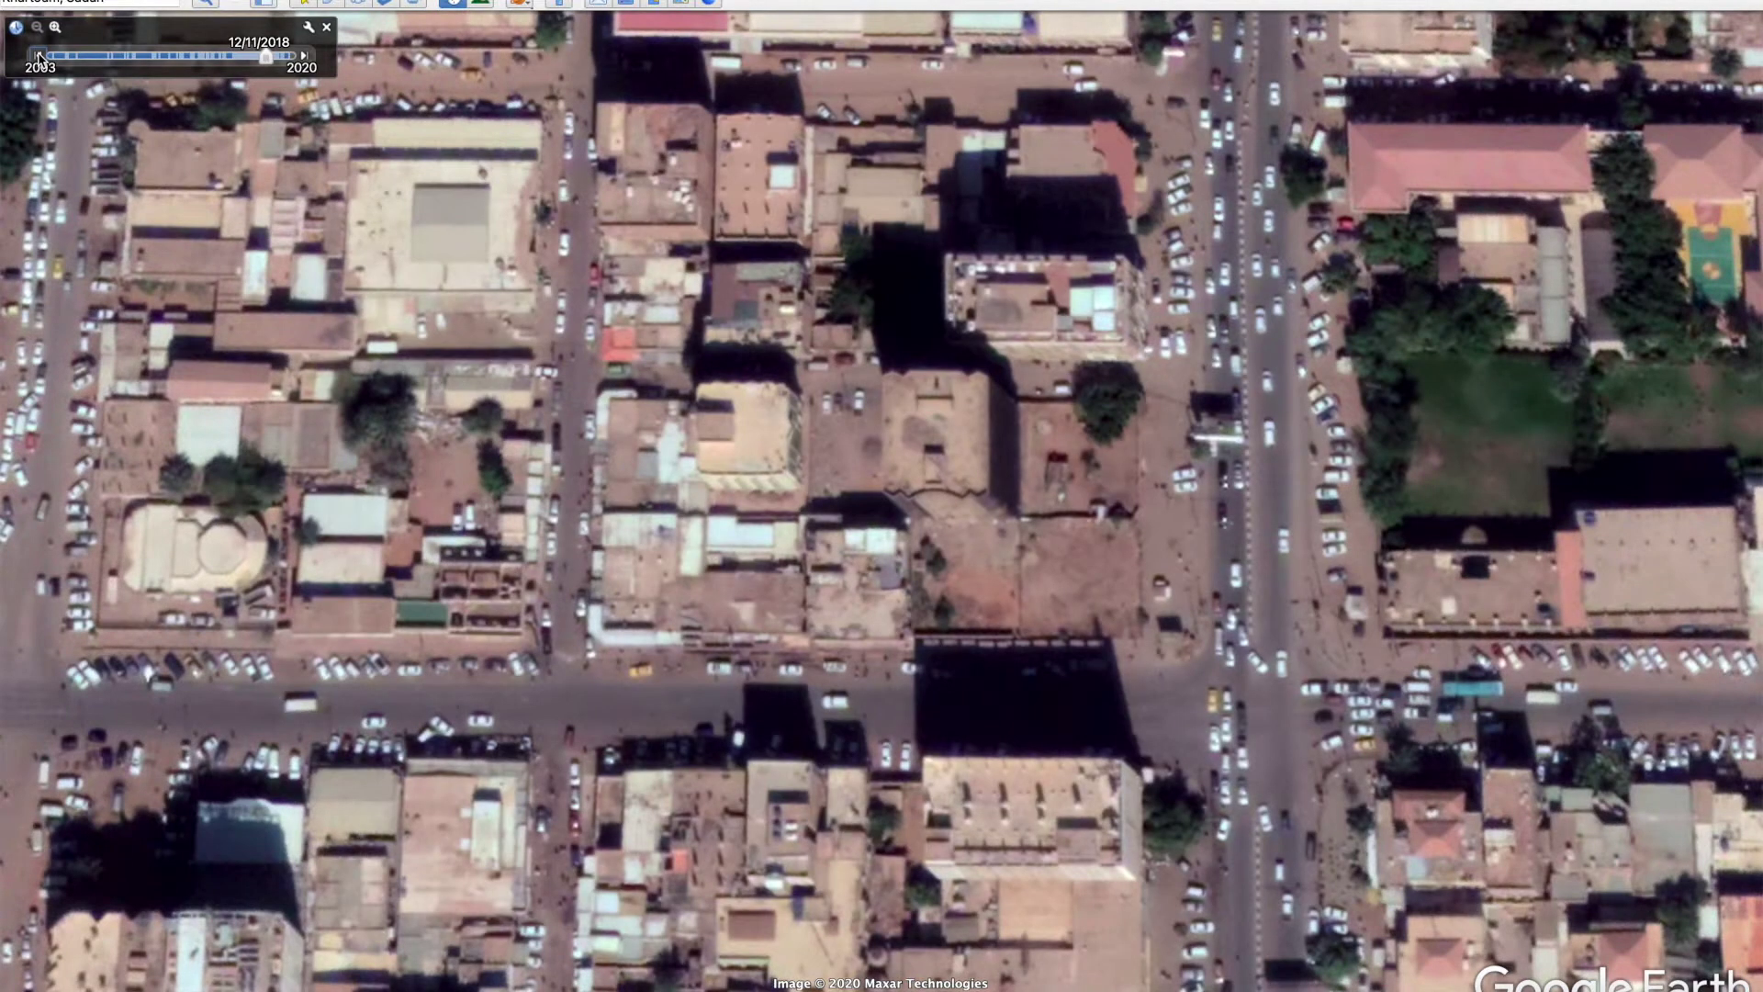
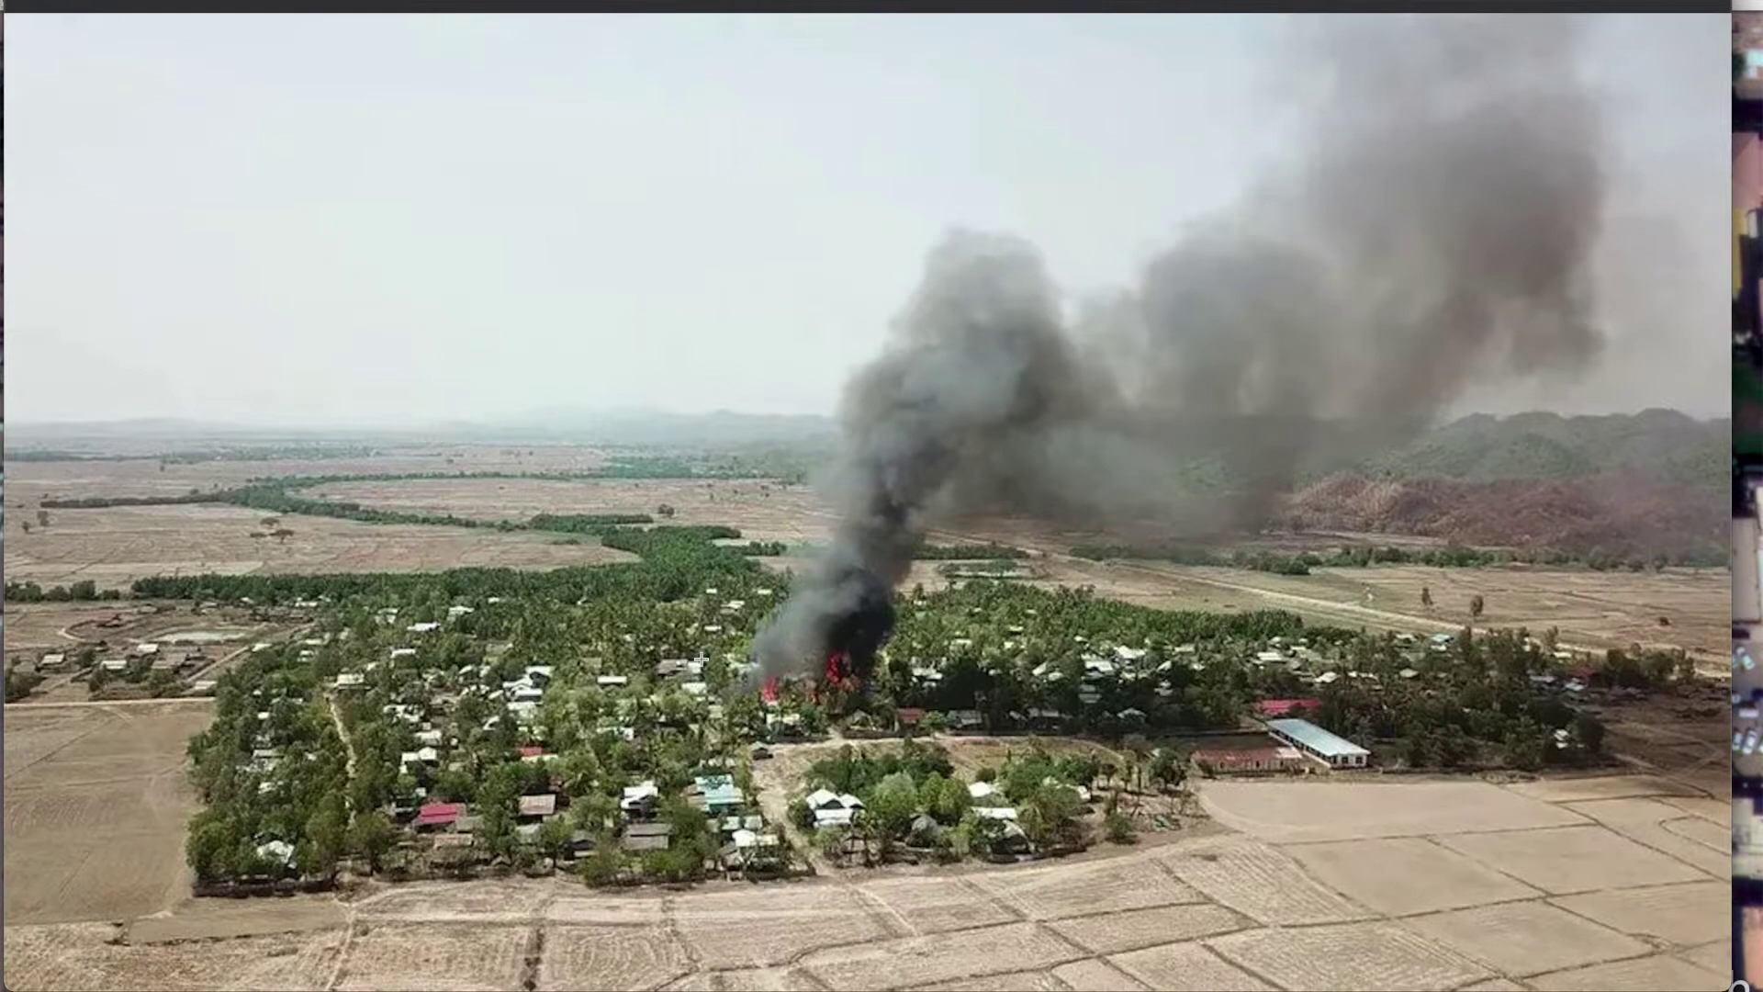
Switch to Google Maps in Chrome and tilt the satellite view of Mrauk-U, Myanmar into a 3D perspective
{"action": "key", "text": "super+Tab"}
{"action": "key", "text": "super+Tab"}
{"action": "key", "text": "super+Tab"}
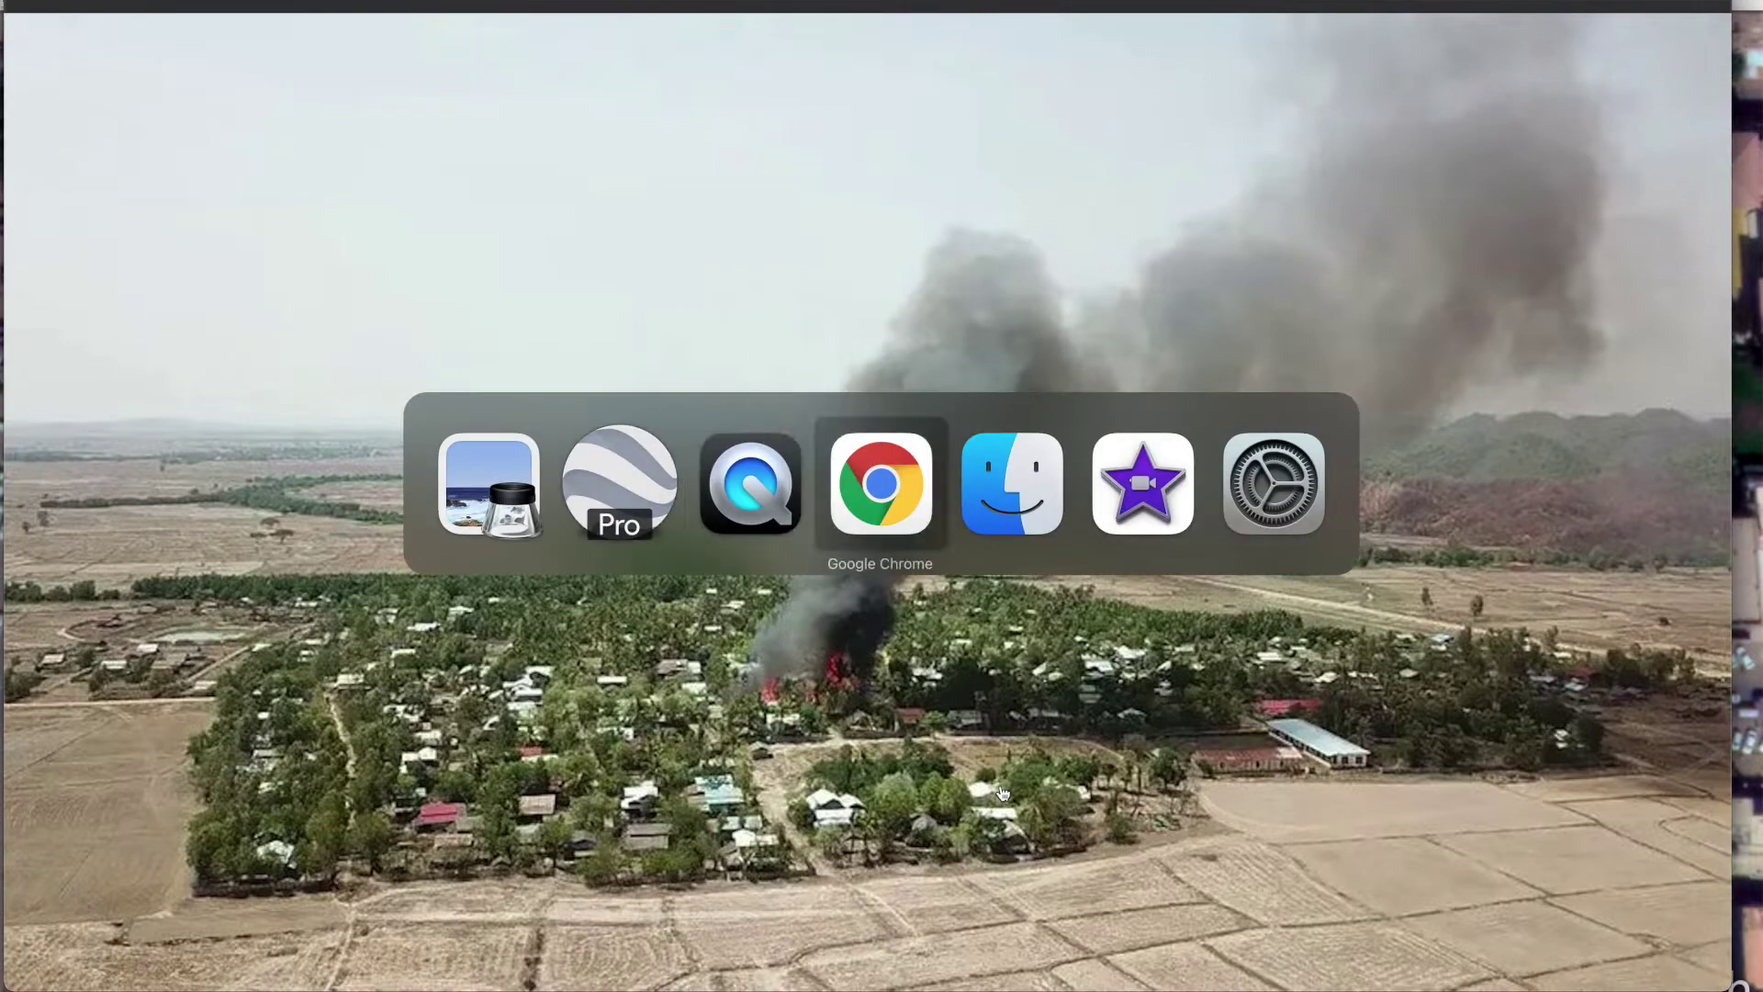
{"action": "left_click", "coordinate": [354, 0]}
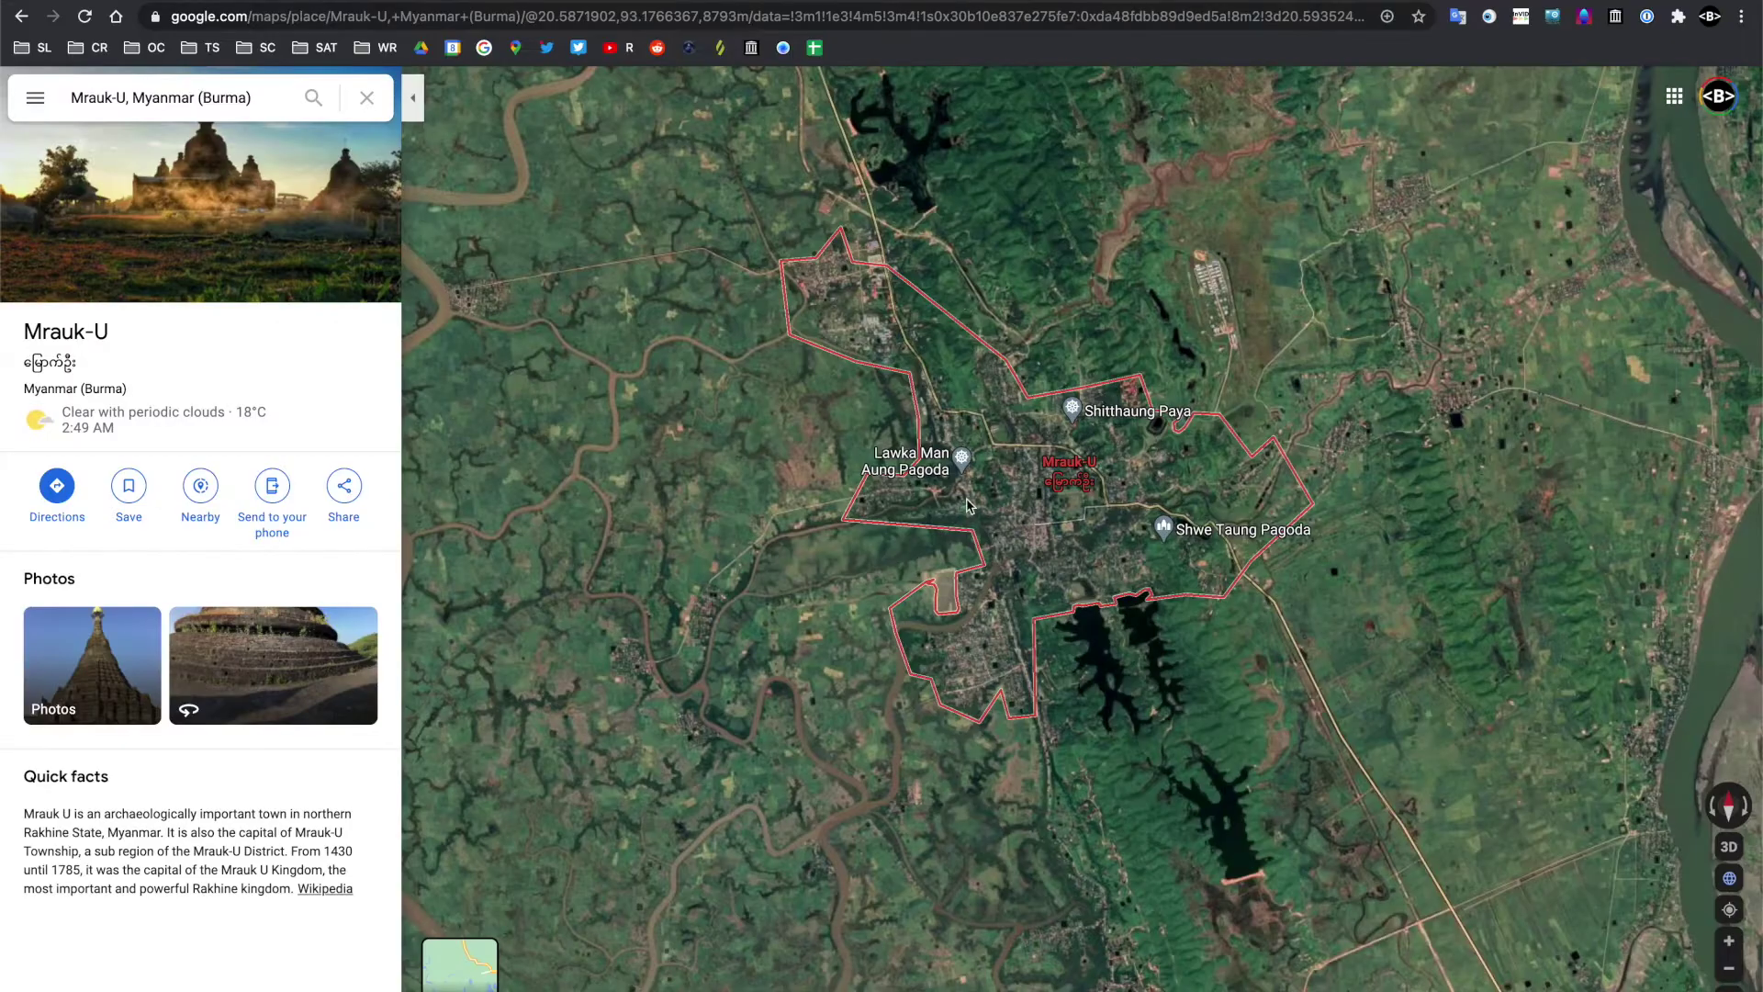
{"action": "left_click_drag", "start_coordinate": [1065, 510], "coordinate": [1000, 256], "text": "ctrl"}
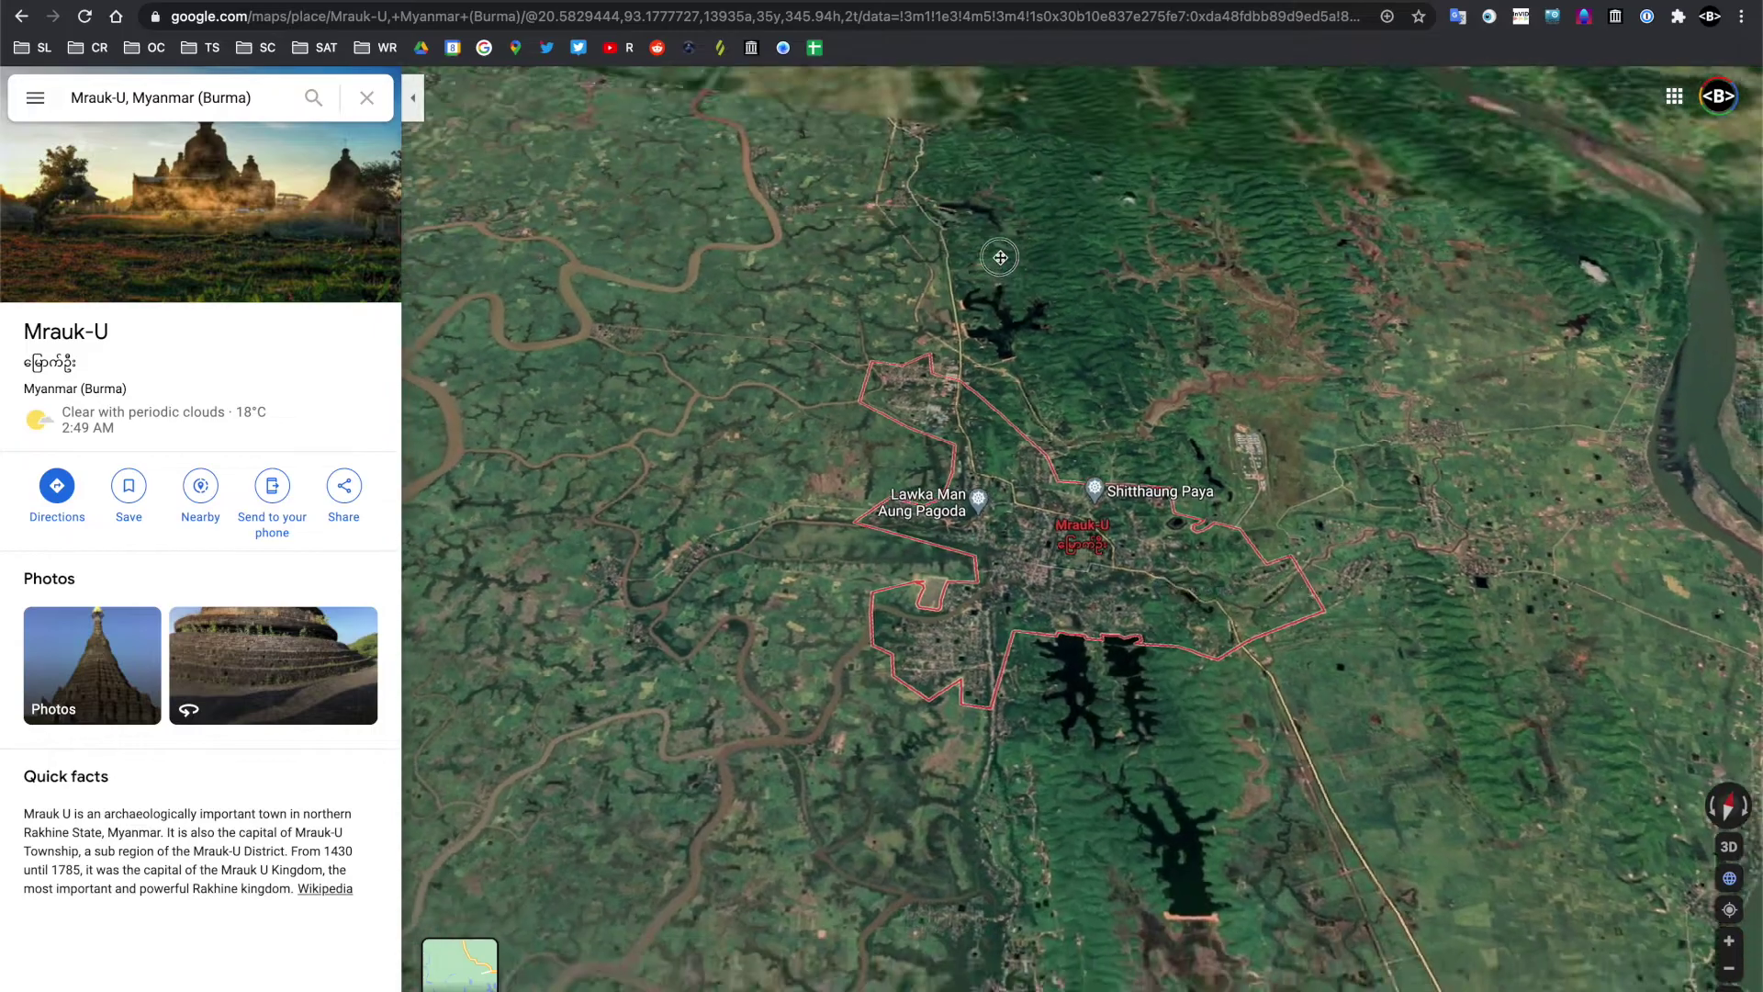
{"action": "scroll", "coordinate": [1008, 294], "scroll_direction": "up", "scroll_amount": 3}
Check the burning-village photo, then find the matching village in the tilted 3D map and inspect it with the side panel collapsed
{"action": "key", "text": "super+Tab"}
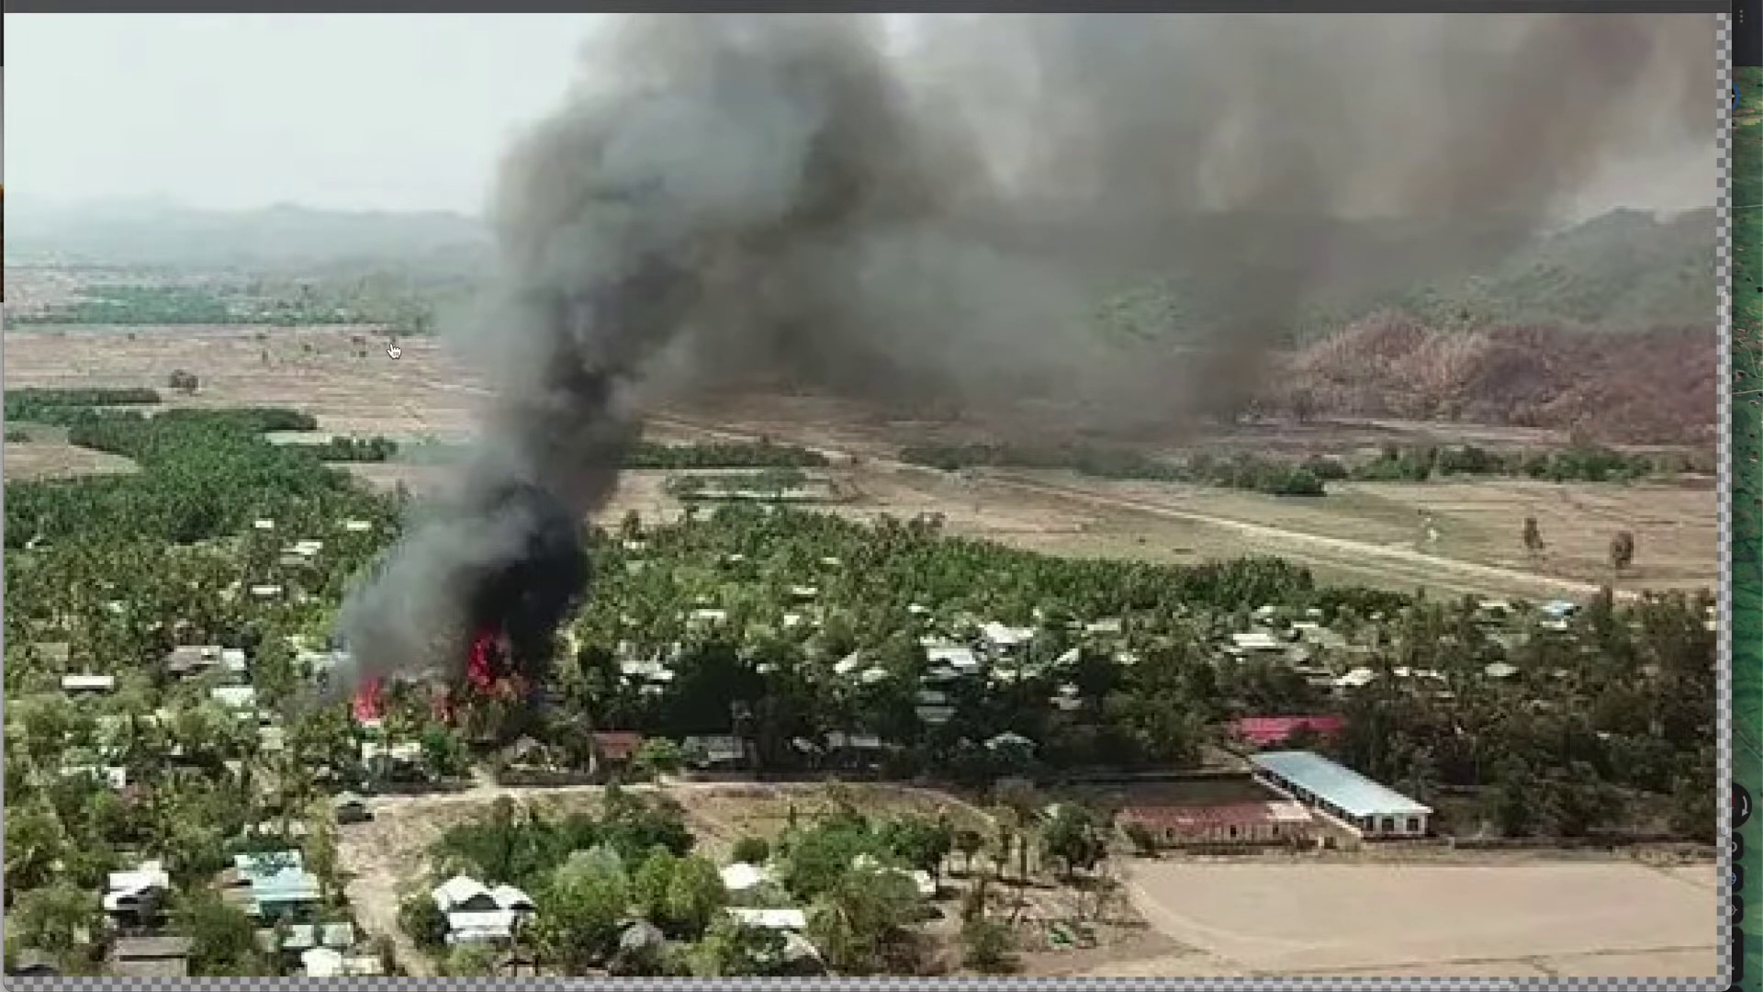
{"action": "key", "text": "super+Tab"}
{"action": "left_click_drag", "start_coordinate": [1083, 523], "coordinate": [1075, 287], "text": "ctrl"}
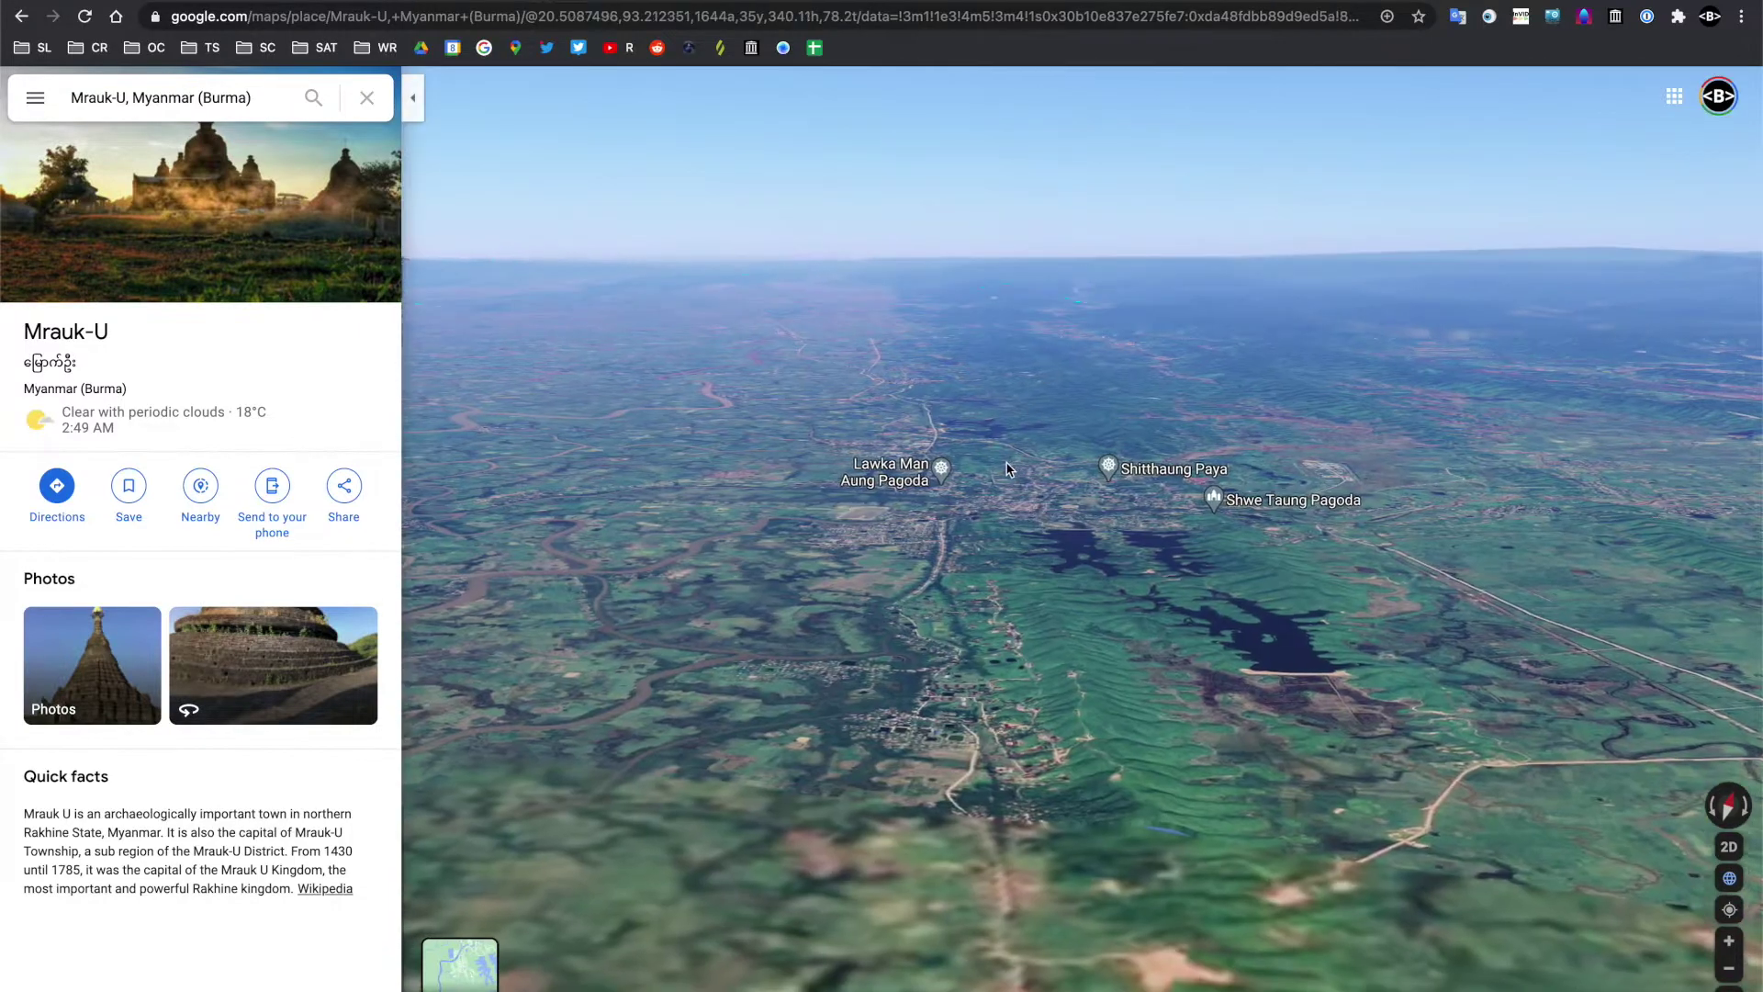
{"action": "scroll", "coordinate": [1007, 470], "scroll_direction": "up", "scroll_amount": 5}
{"action": "left_click_drag", "start_coordinate": [1007, 469], "coordinate": [993, 580]}
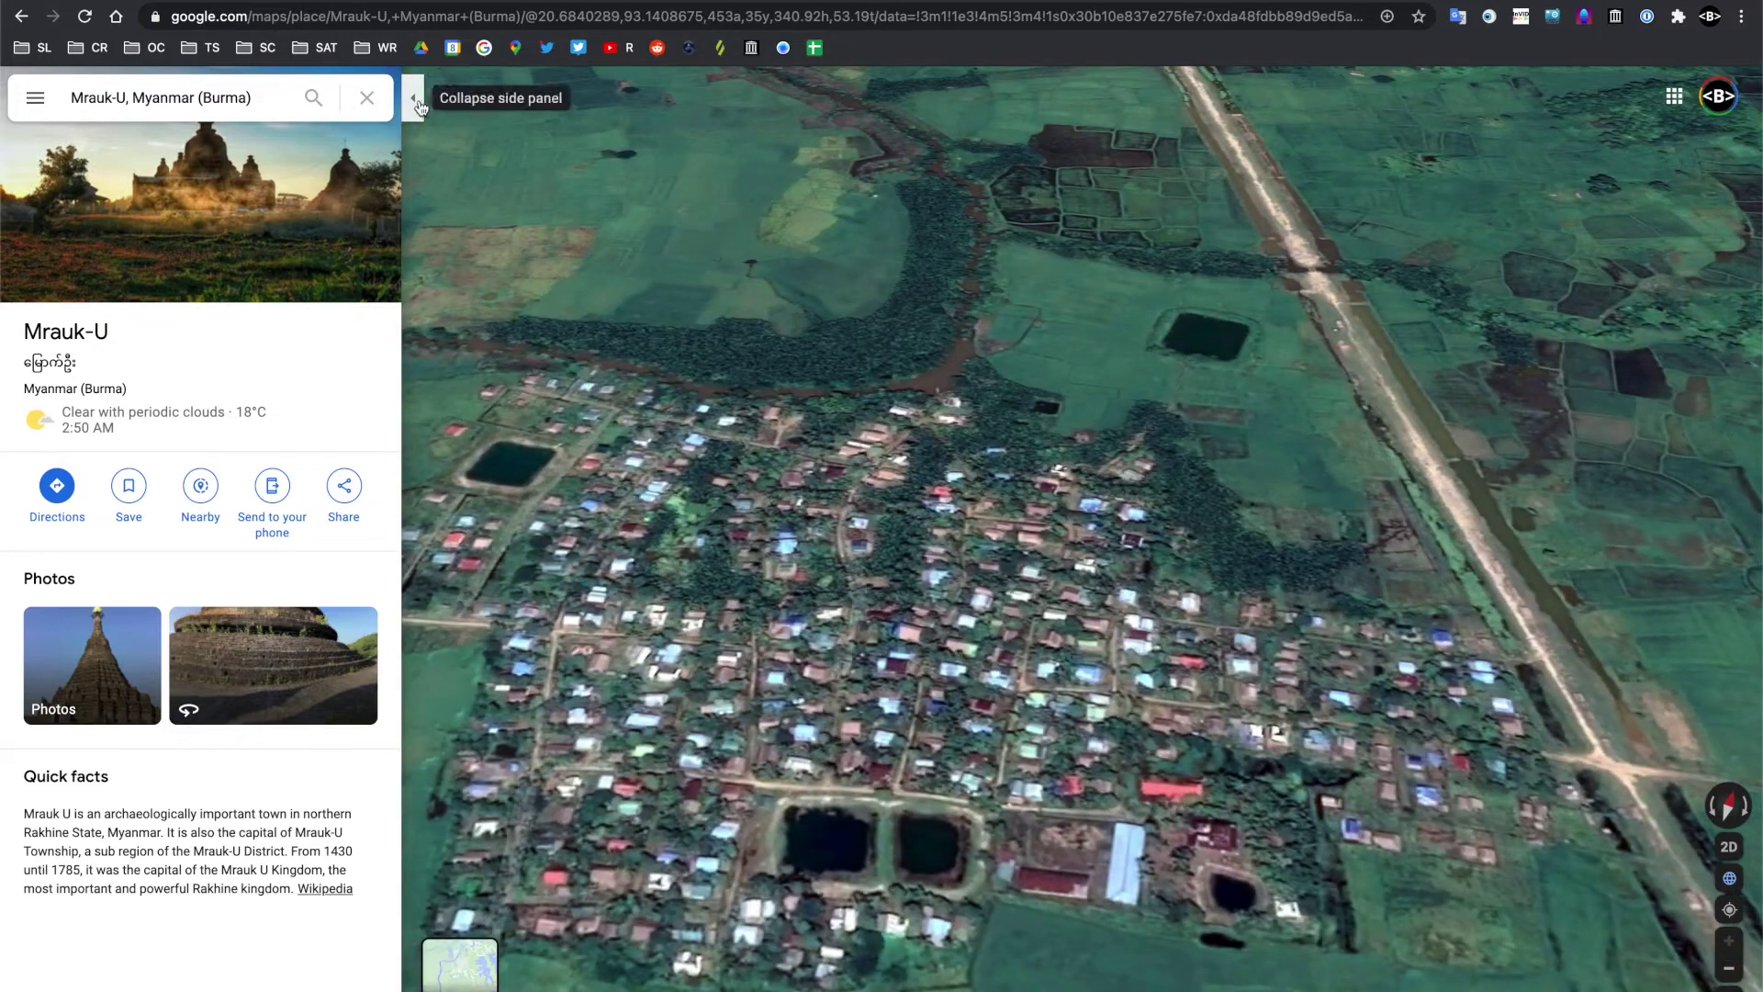
{"action": "left_click", "coordinate": [419, 107]}
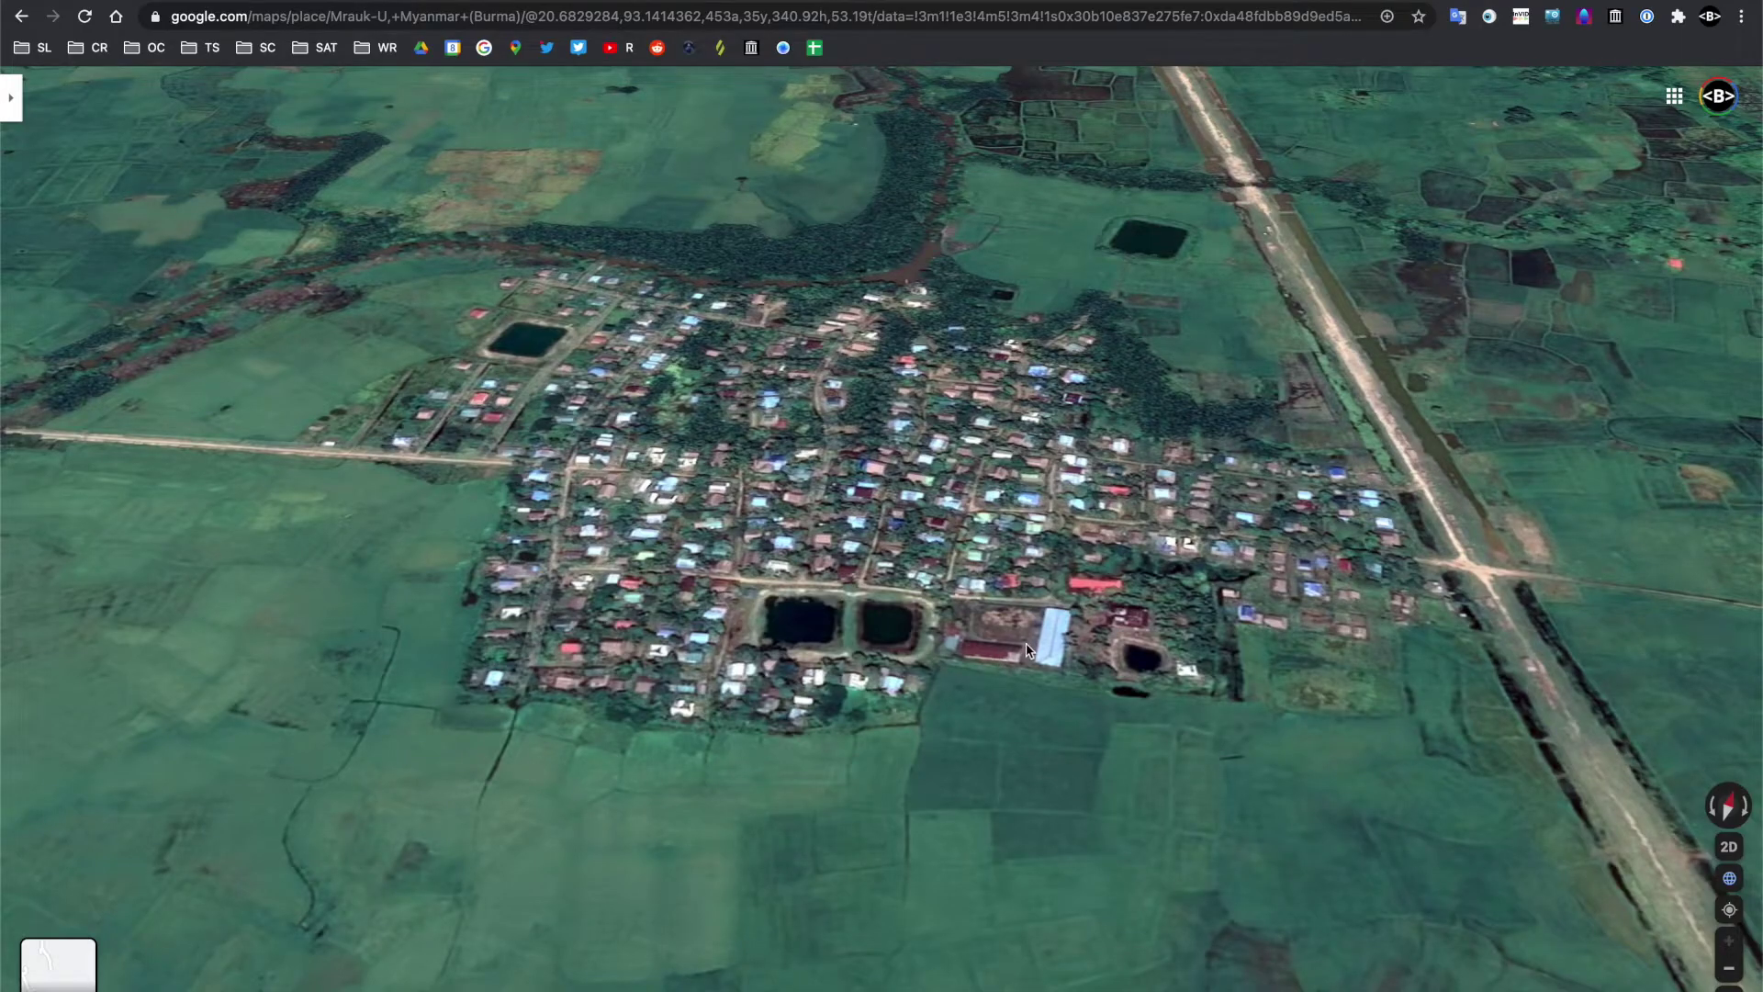
{"action": "scroll", "coordinate": [1028, 651], "scroll_direction": "up", "scroll_amount": 2}
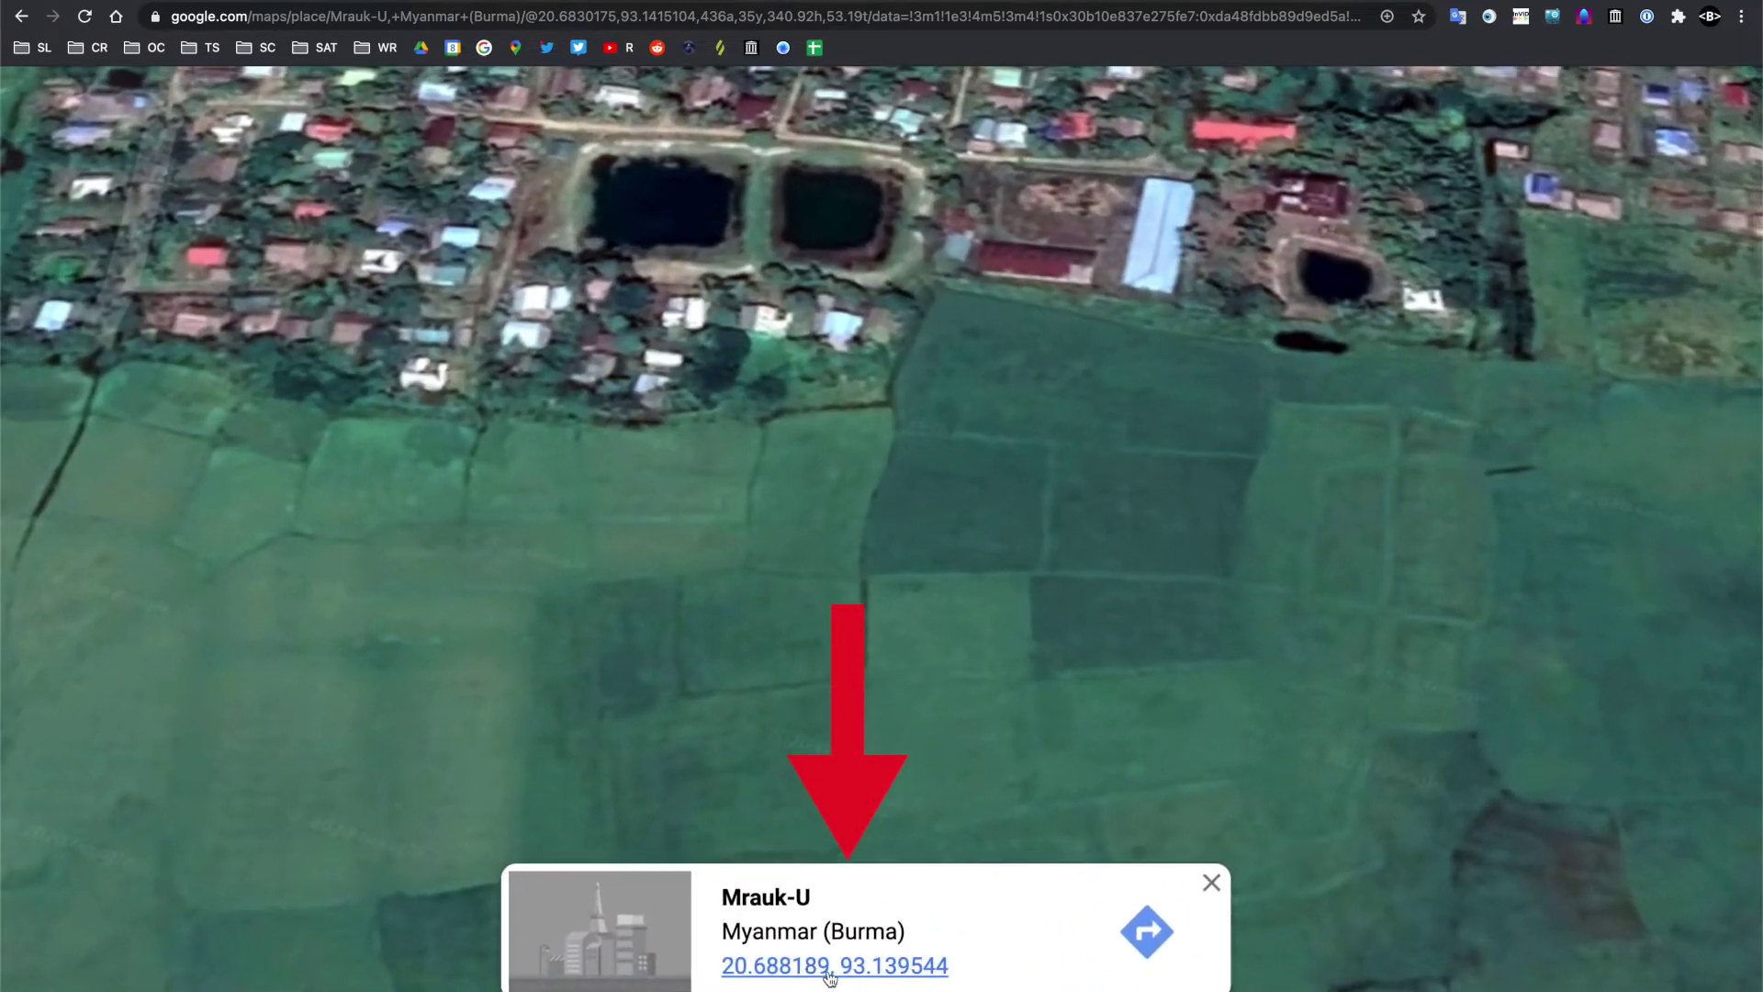
Open the village's coordinates 20.688189, 93.139544 in Google Maps, select them, and search for them in Google Earth Pro
{"action": "left_click", "coordinate": [830, 972]}
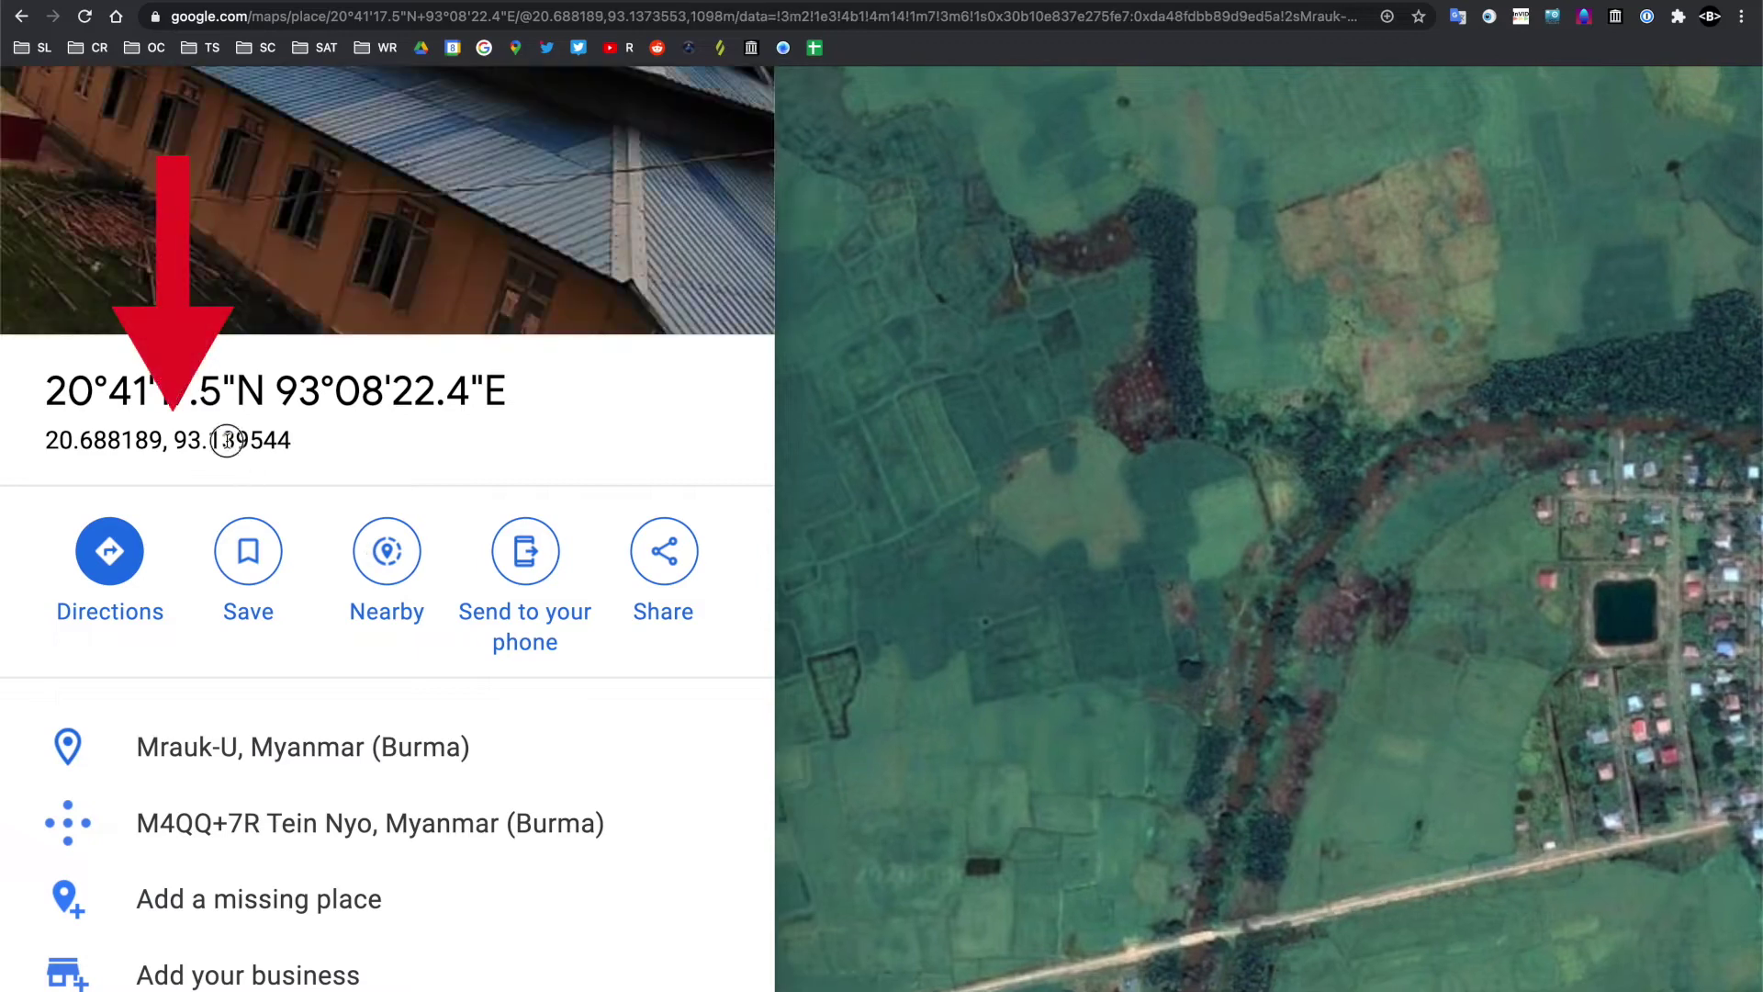
{"action": "triple_click", "coordinate": [260, 440]}
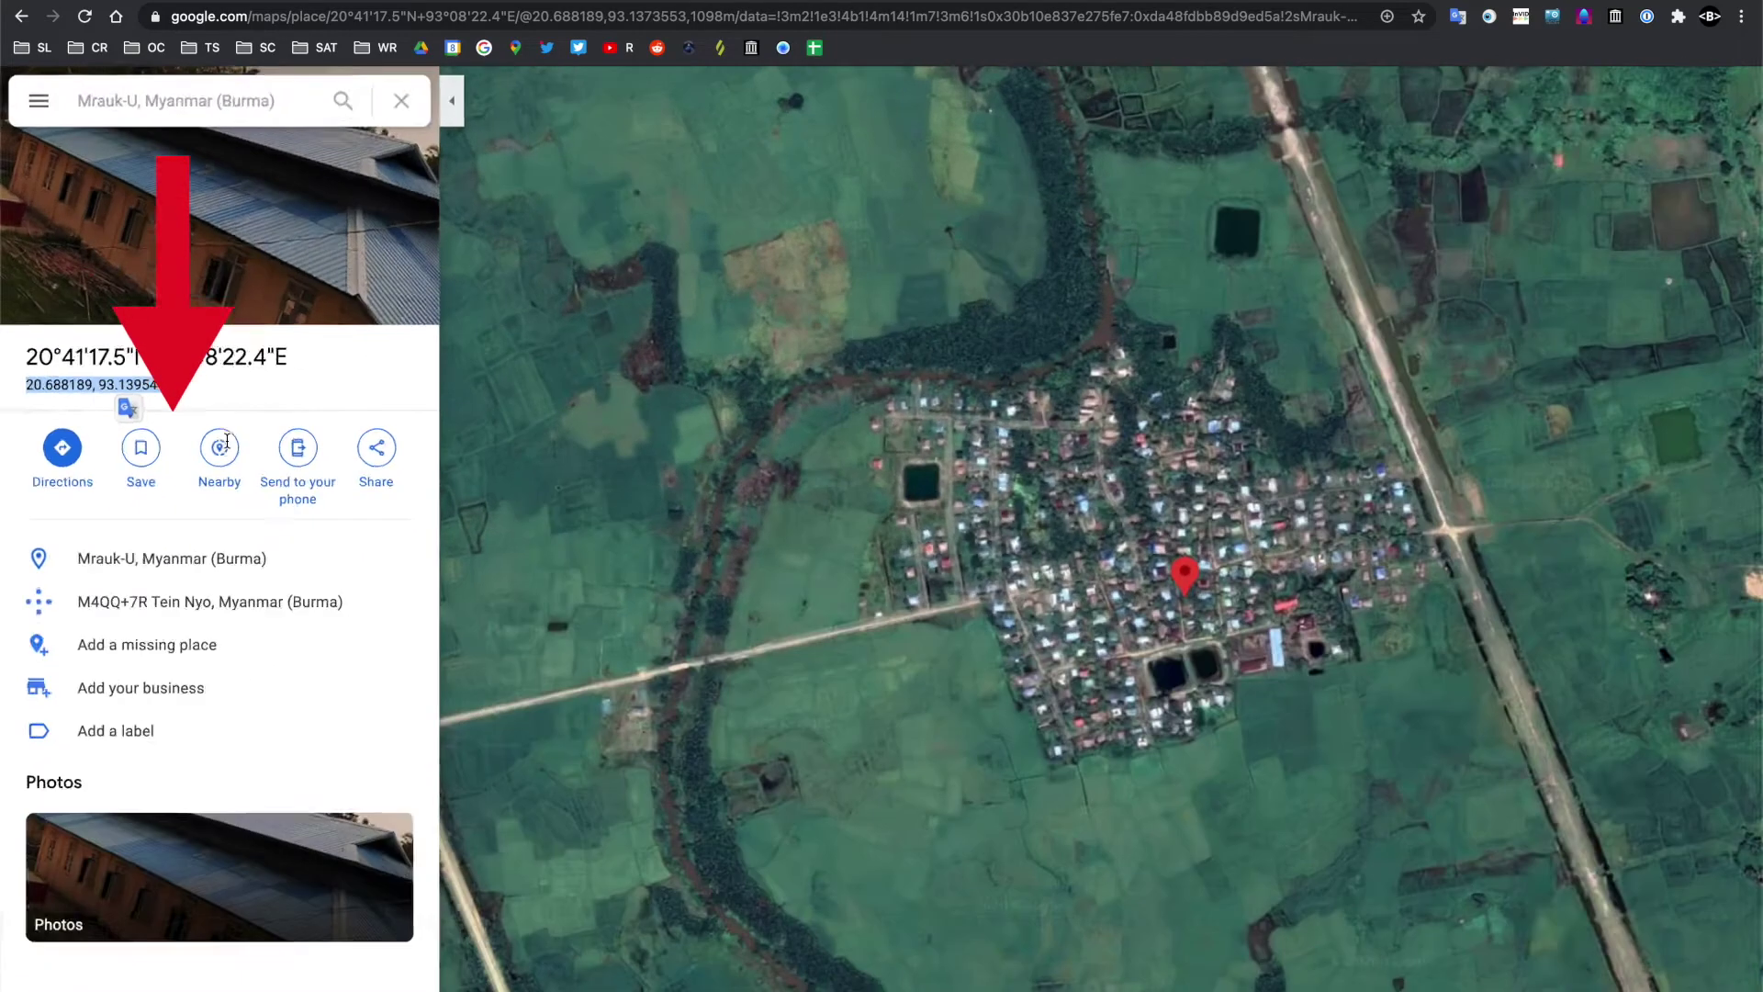
{"action": "key", "text": "super+minus"}
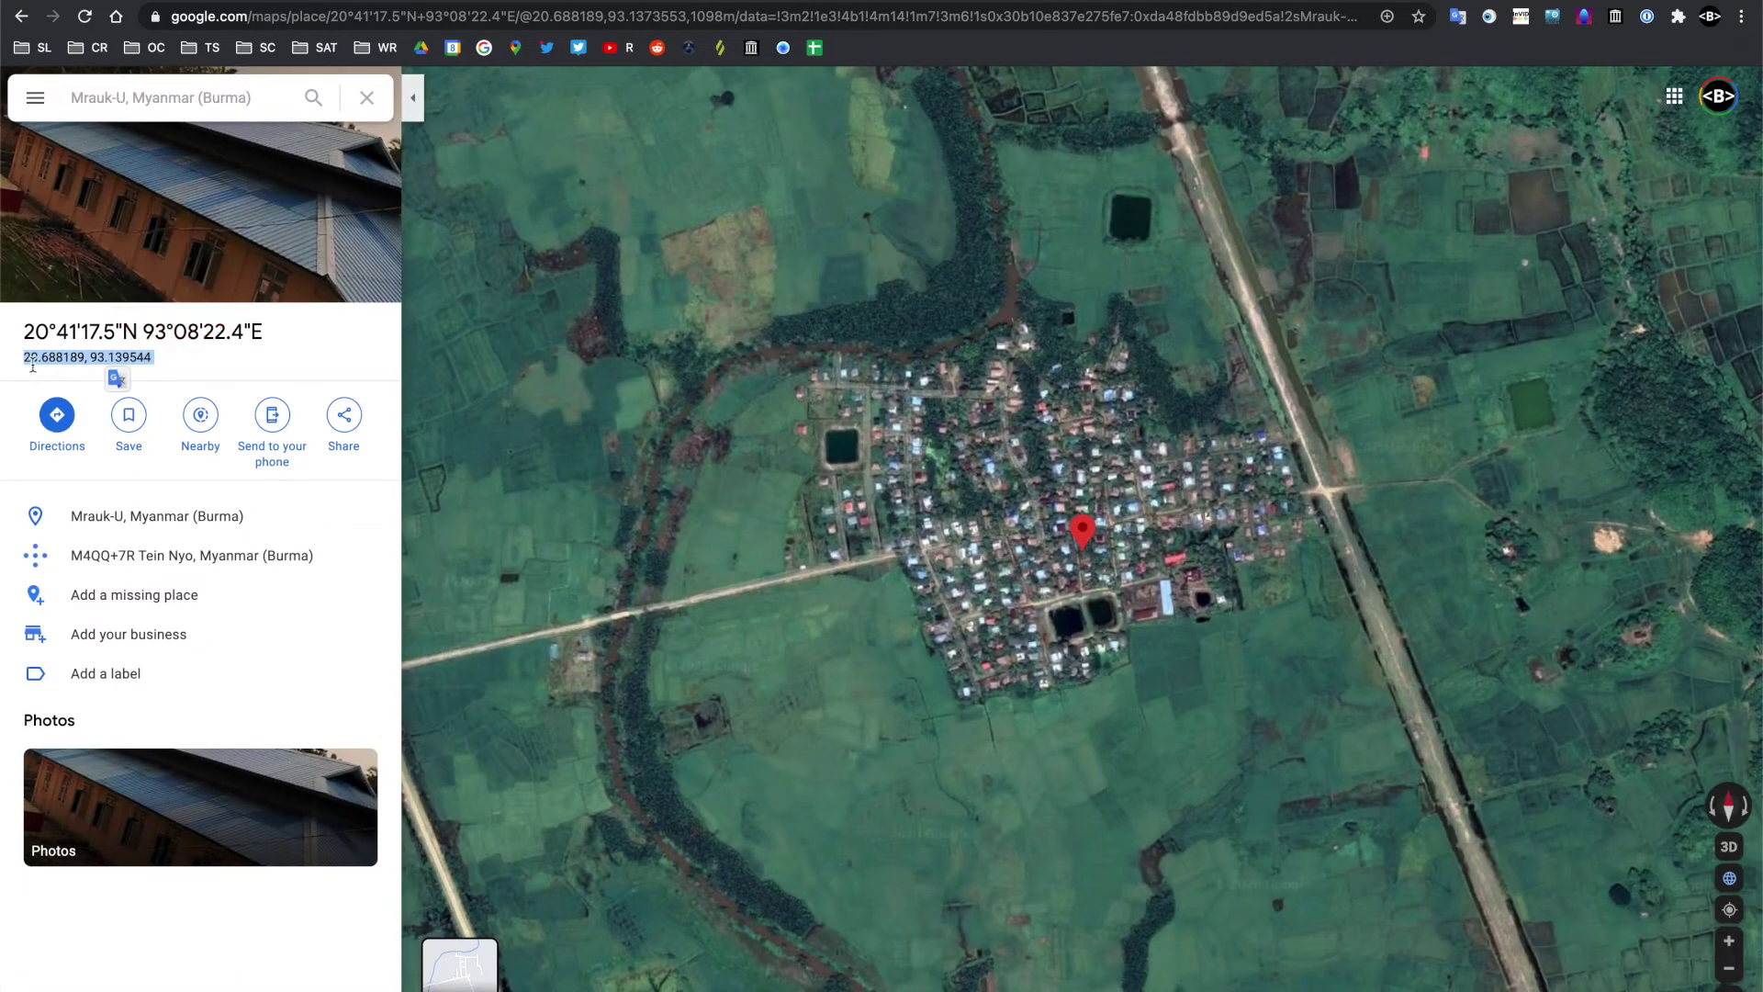
{"action": "key", "text": "super+Tab"}
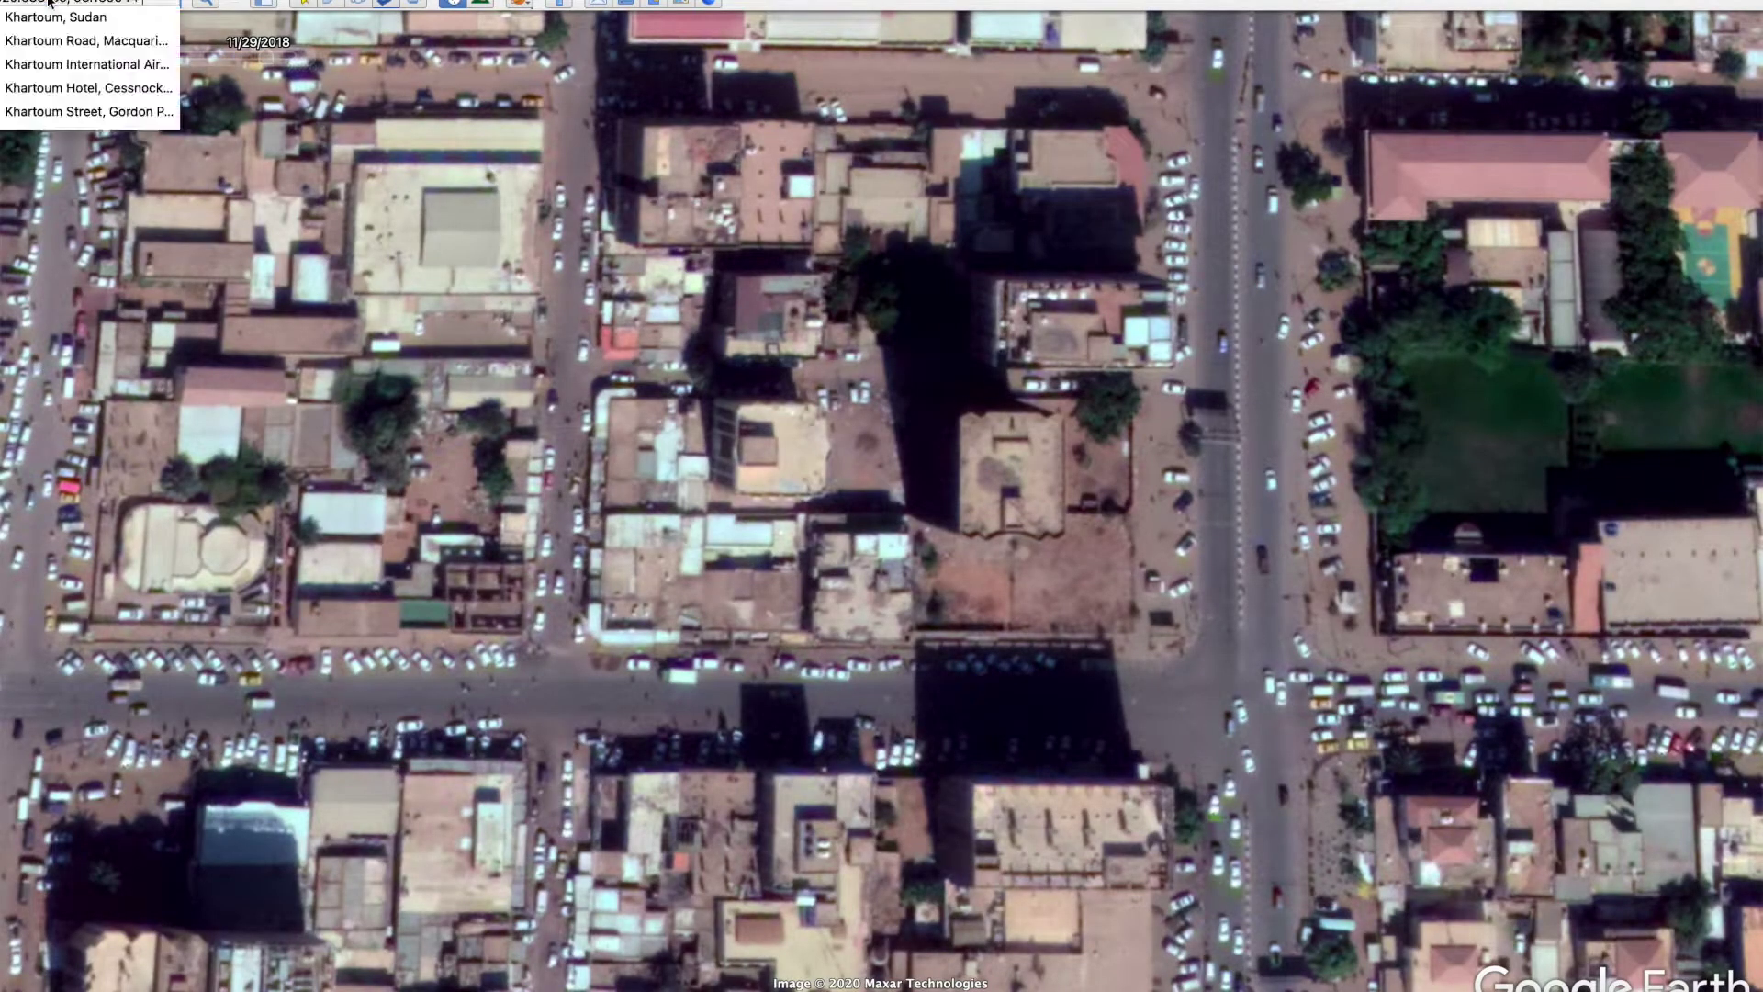
{"action": "key", "text": "Return"}
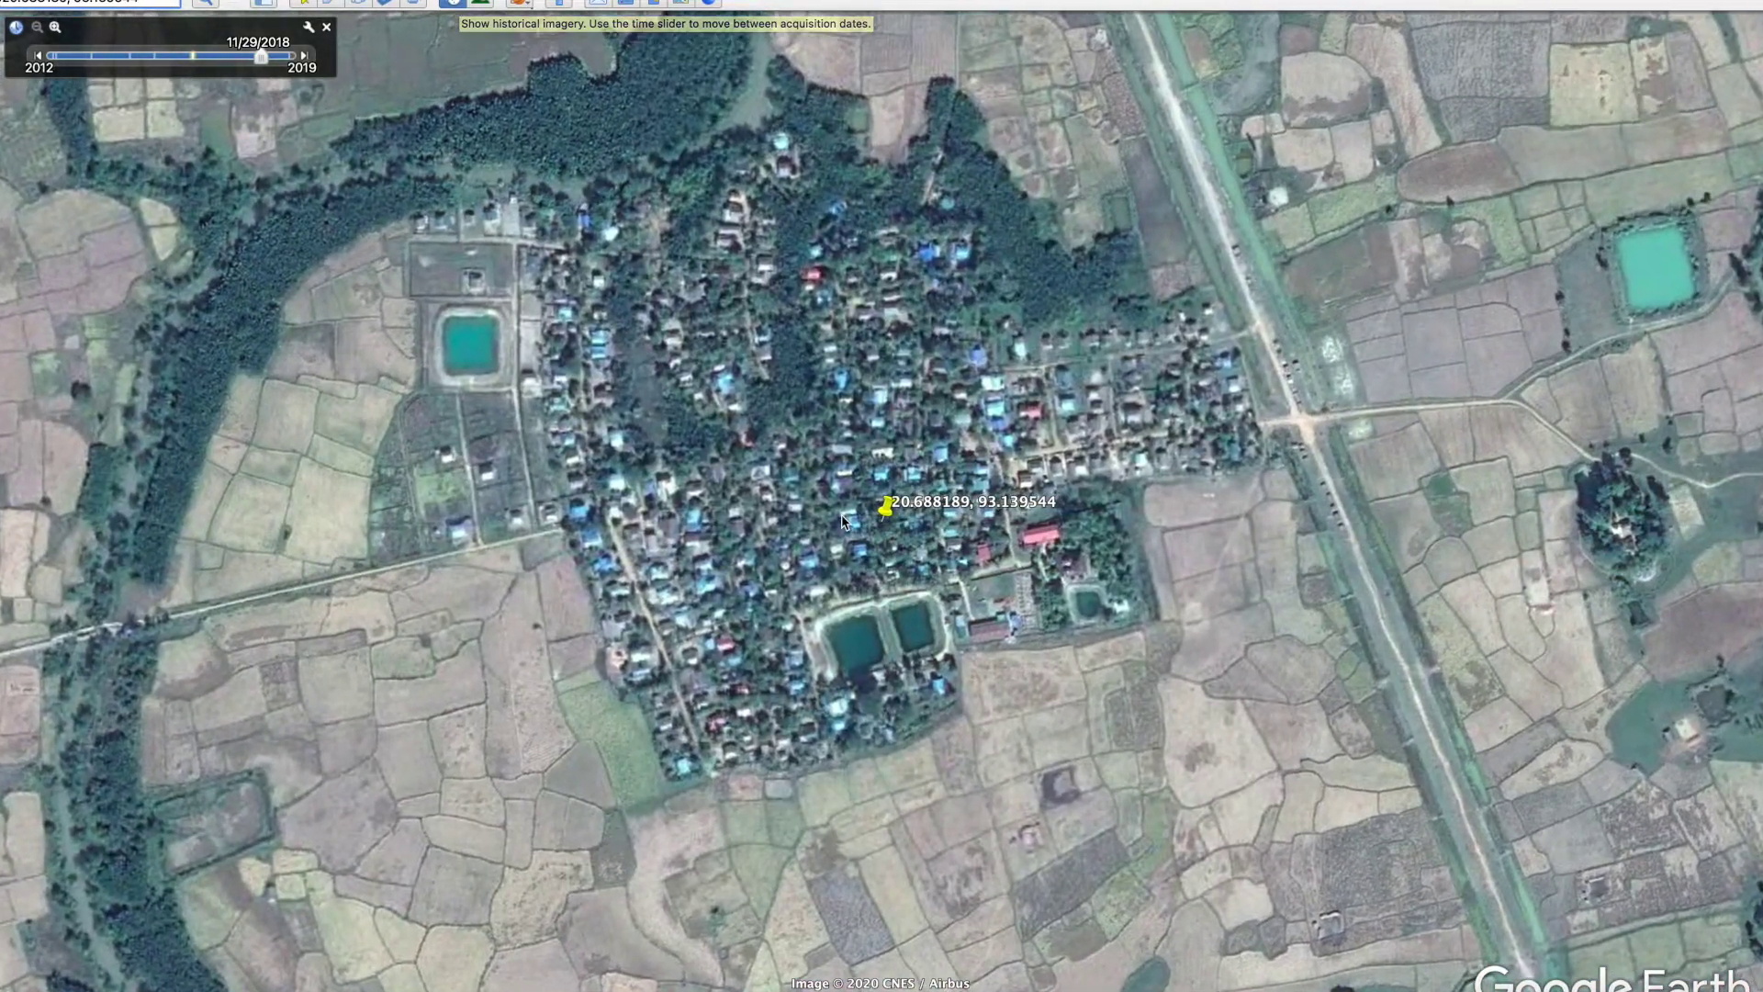
Turn on historical imagery for the village and select the 10/14/2019 capture
{"action": "scroll", "coordinate": [835, 522], "scroll_direction": "up", "scroll_amount": 3}
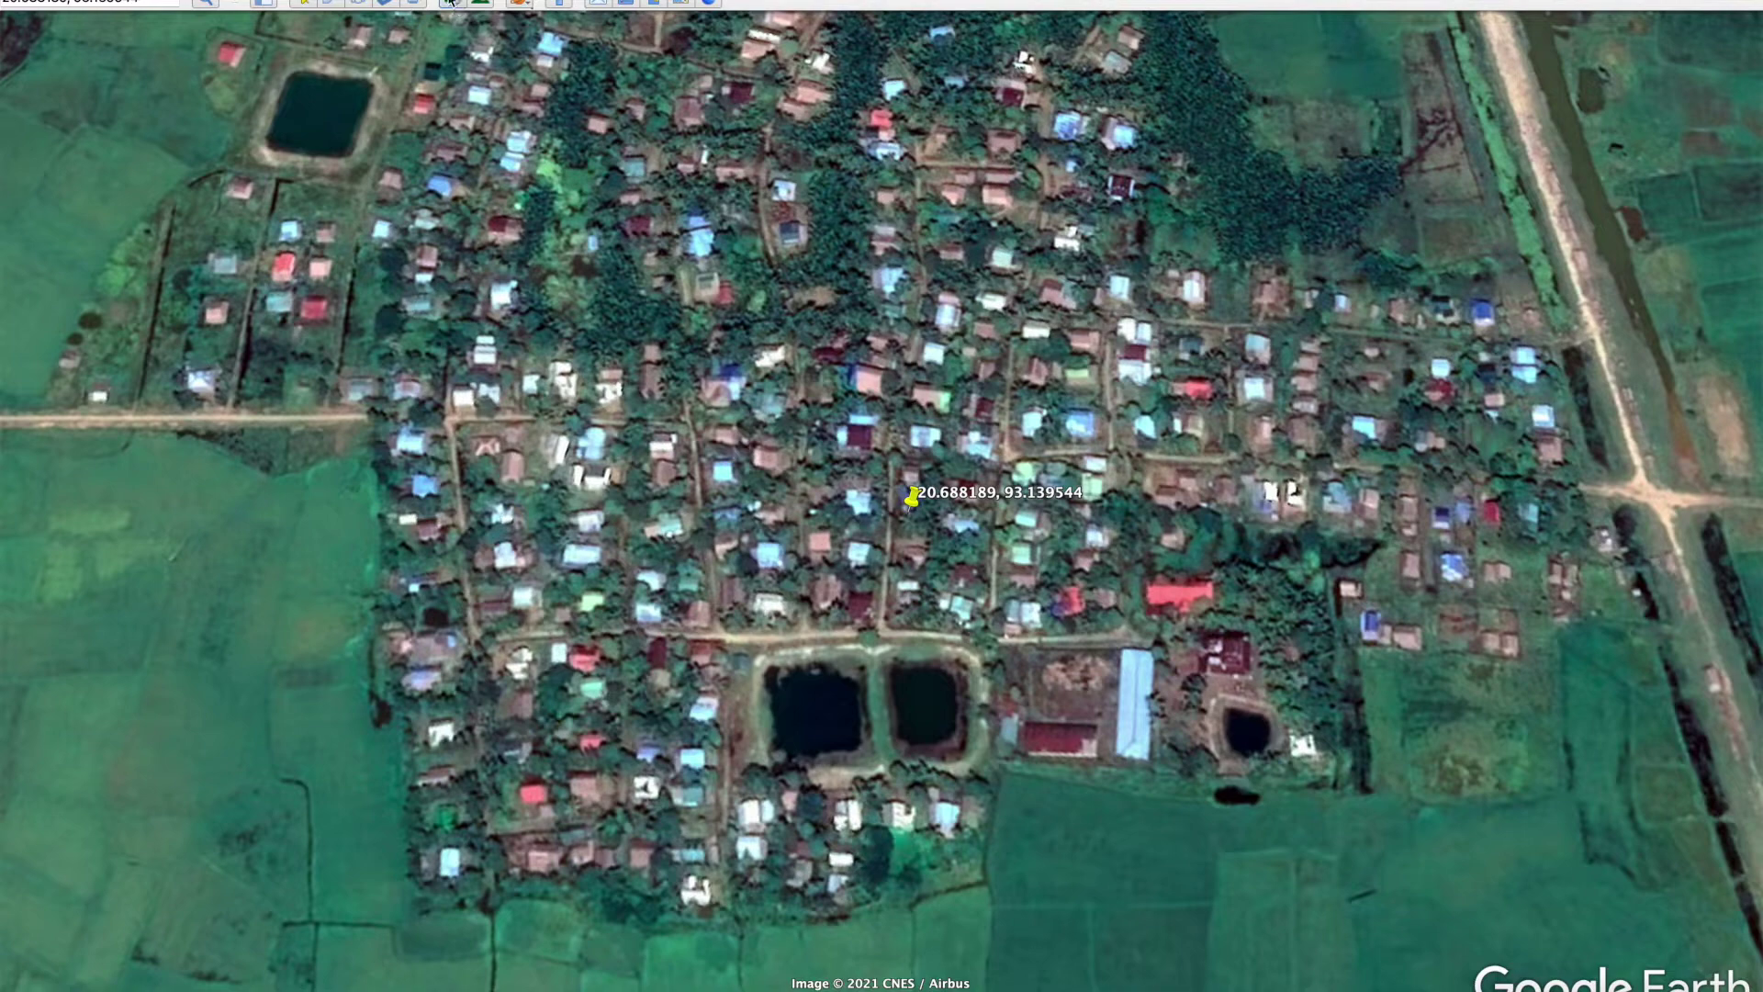
{"action": "left_click", "coordinate": [454, 5]}
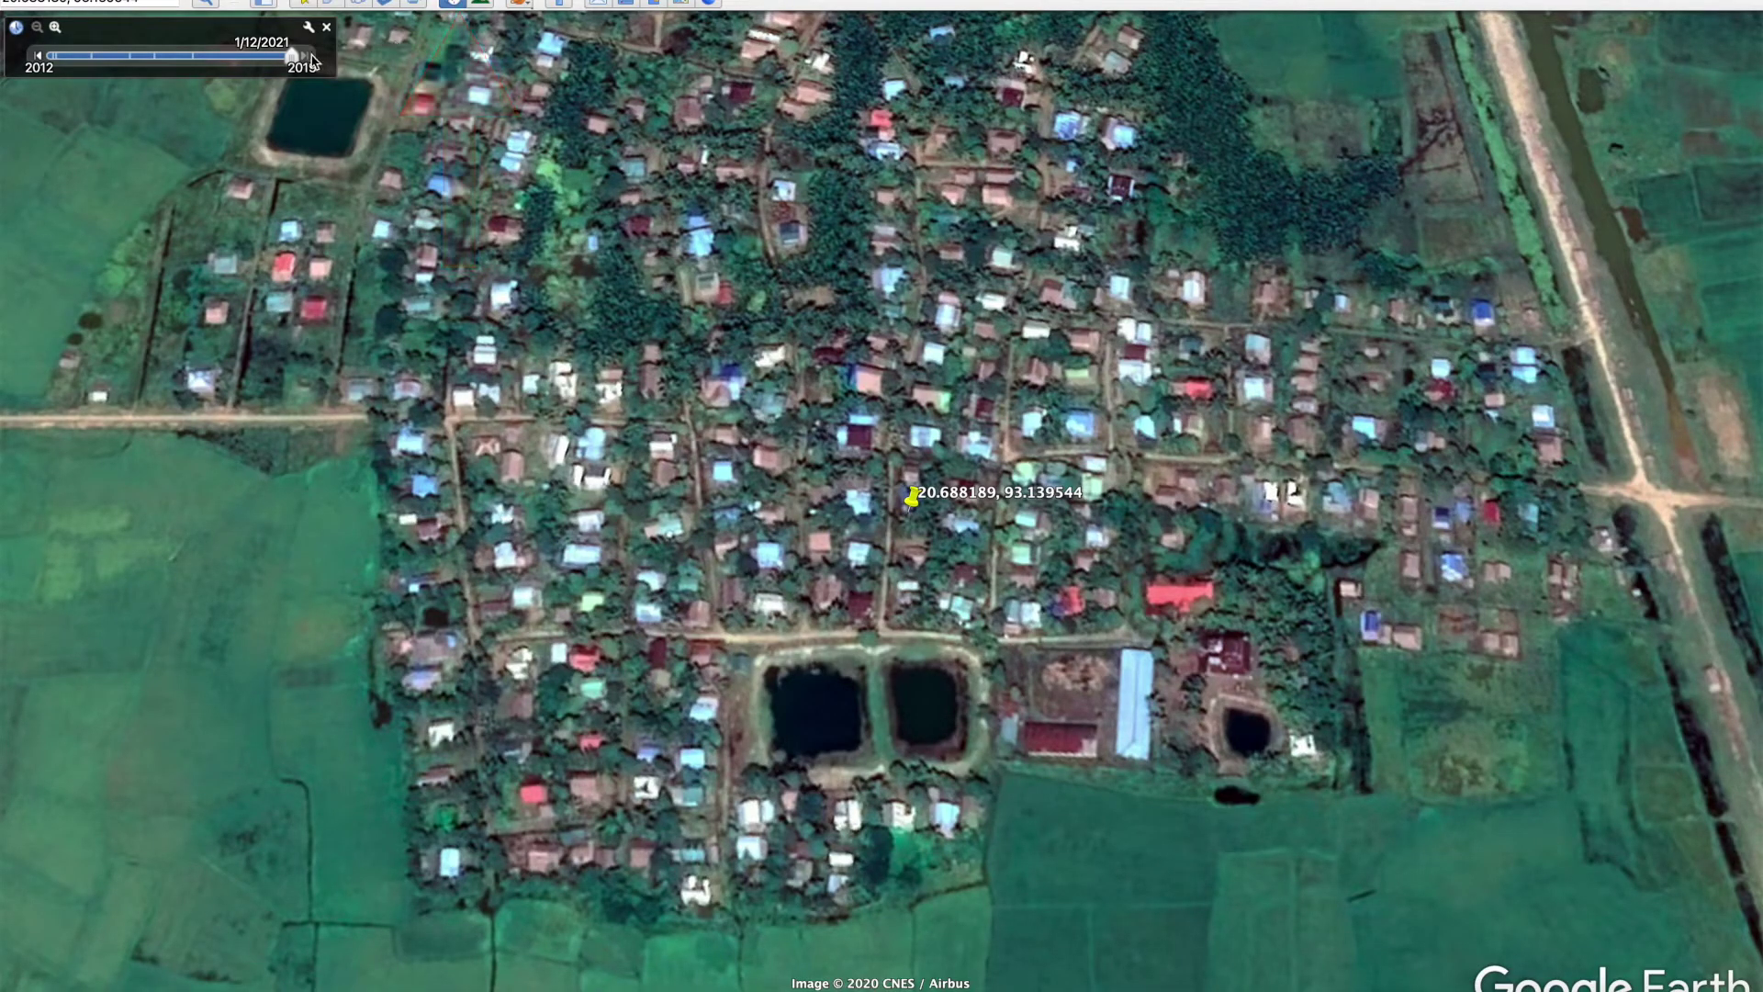
{"action": "left_click", "coordinate": [291, 58]}
Switch to the burning-village photo in Preview and examine the whole scene, including the treeline, road and long-roofed building
{"action": "key", "text": "super+Tab"}
{"action": "key", "text": "super+Tab"}
{"action": "key", "text": "super+Tab"}
{"action": "key", "text": "super+shift+Tab"}
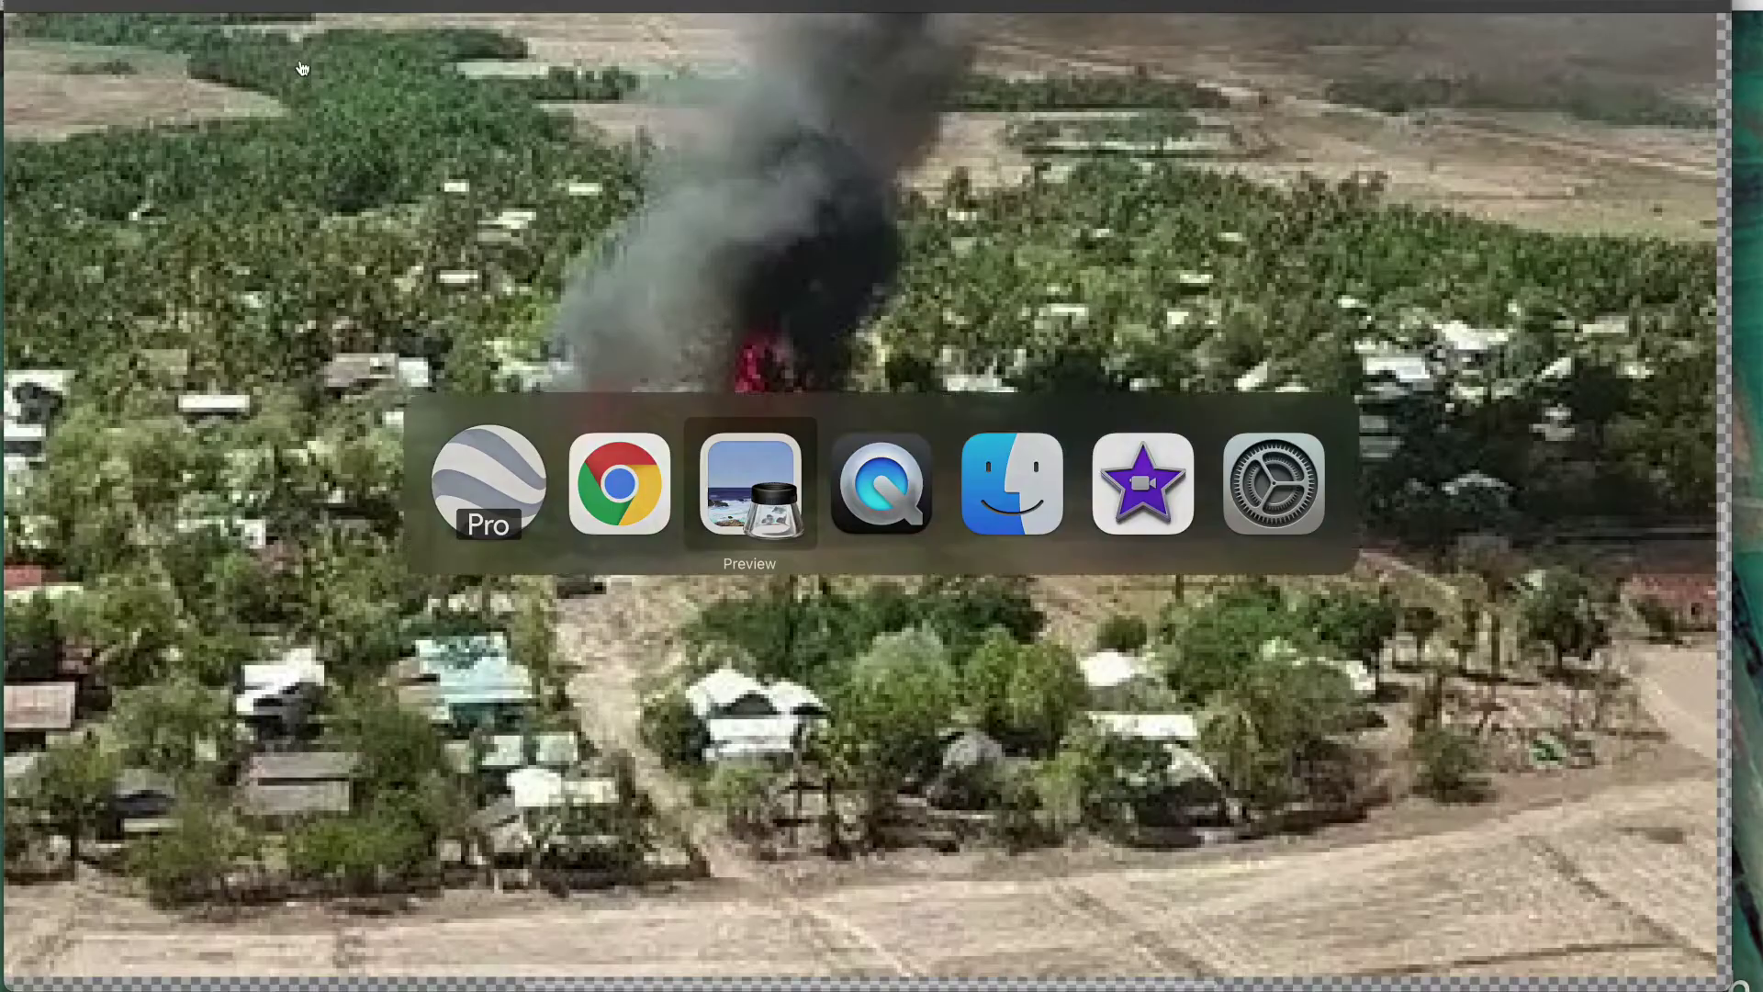
{"action": "scroll", "coordinate": [758, 361], "scroll_direction": "down", "scroll_amount": 5}
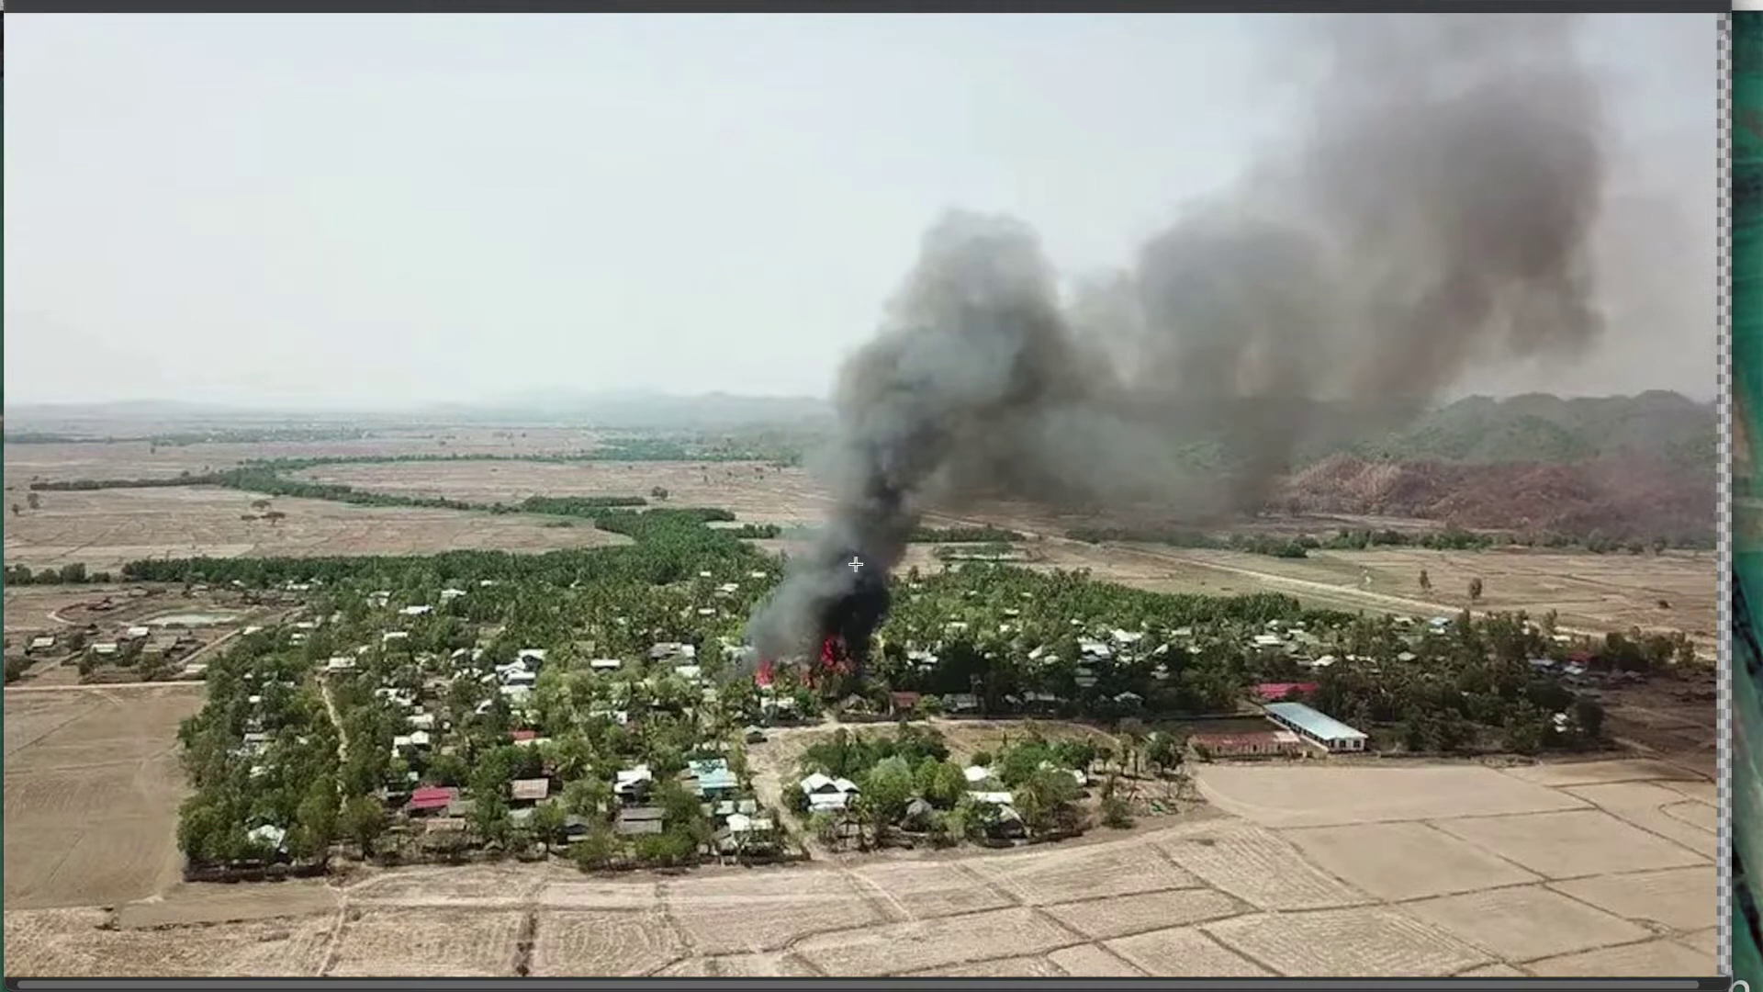
Return to Google Earth Pro and compare the village's layout, river bend and surrounding fields with the photo
{"action": "key", "text": "super+Tab"}
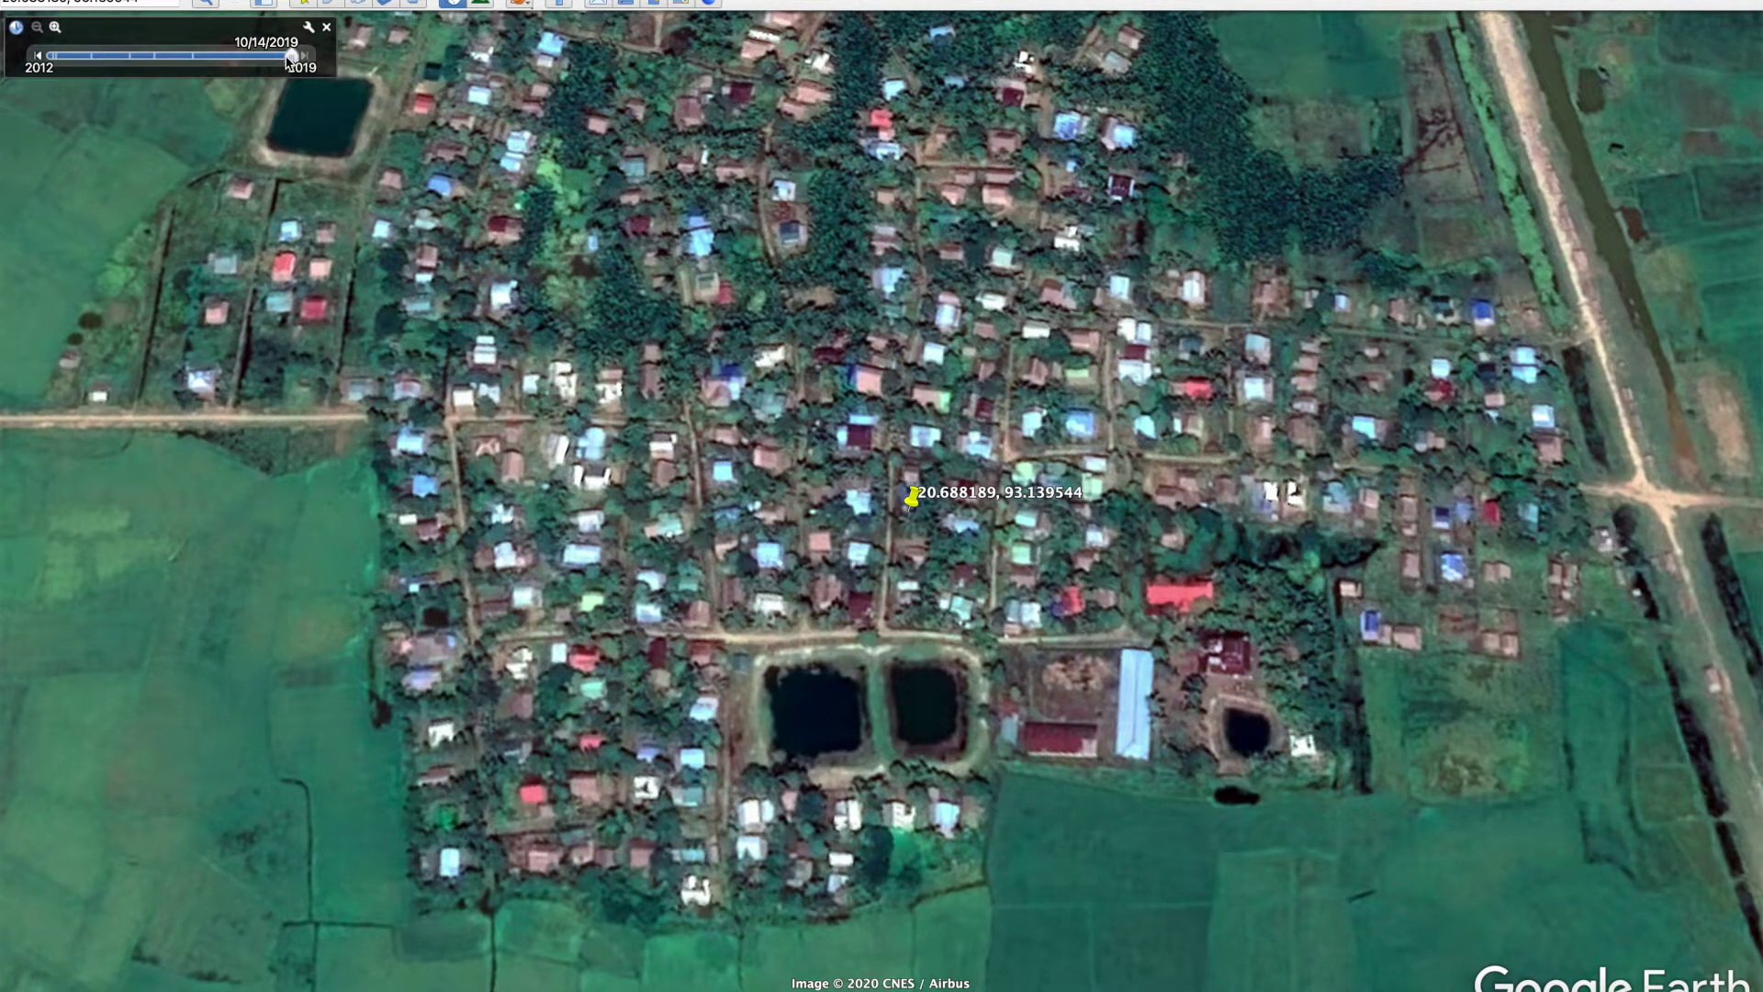
{"action": "middle_click_drag", "start_coordinate": [578, 243], "coordinate": [593, 103]}
{"action": "scroll", "coordinate": [592, 103], "scroll_direction": "down", "scroll_amount": 3}
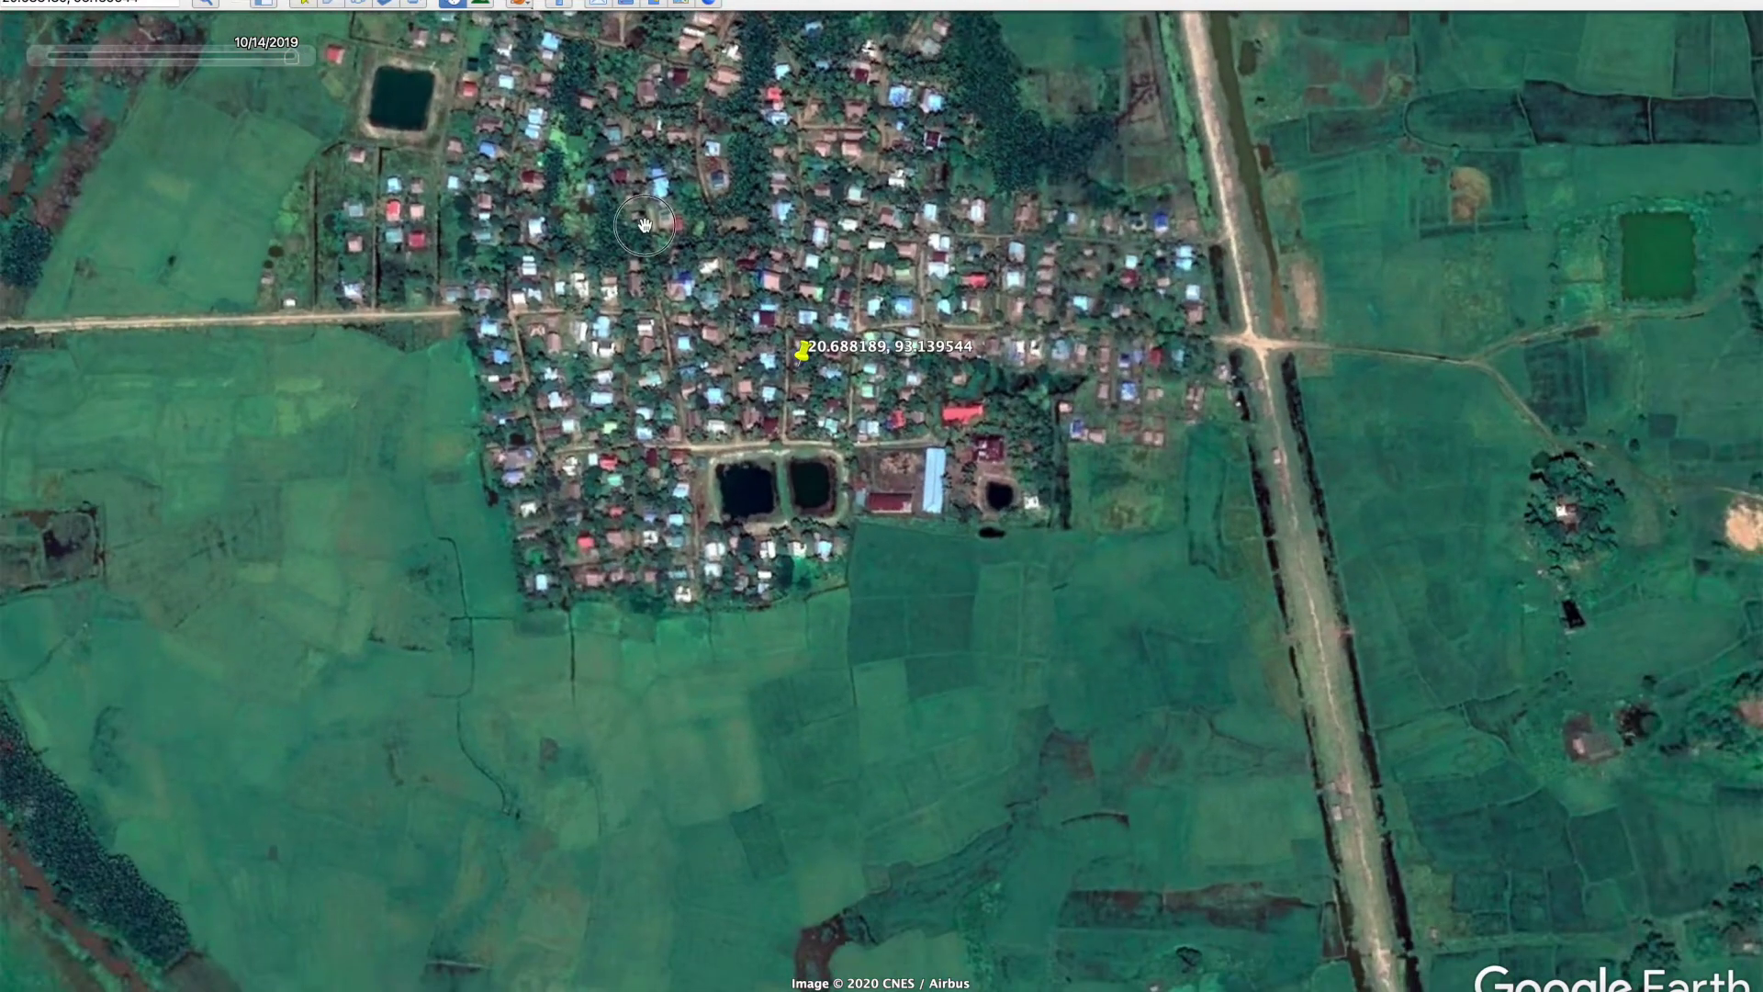
{"action": "left_click_drag", "start_coordinate": [645, 222], "coordinate": [687, 401]}
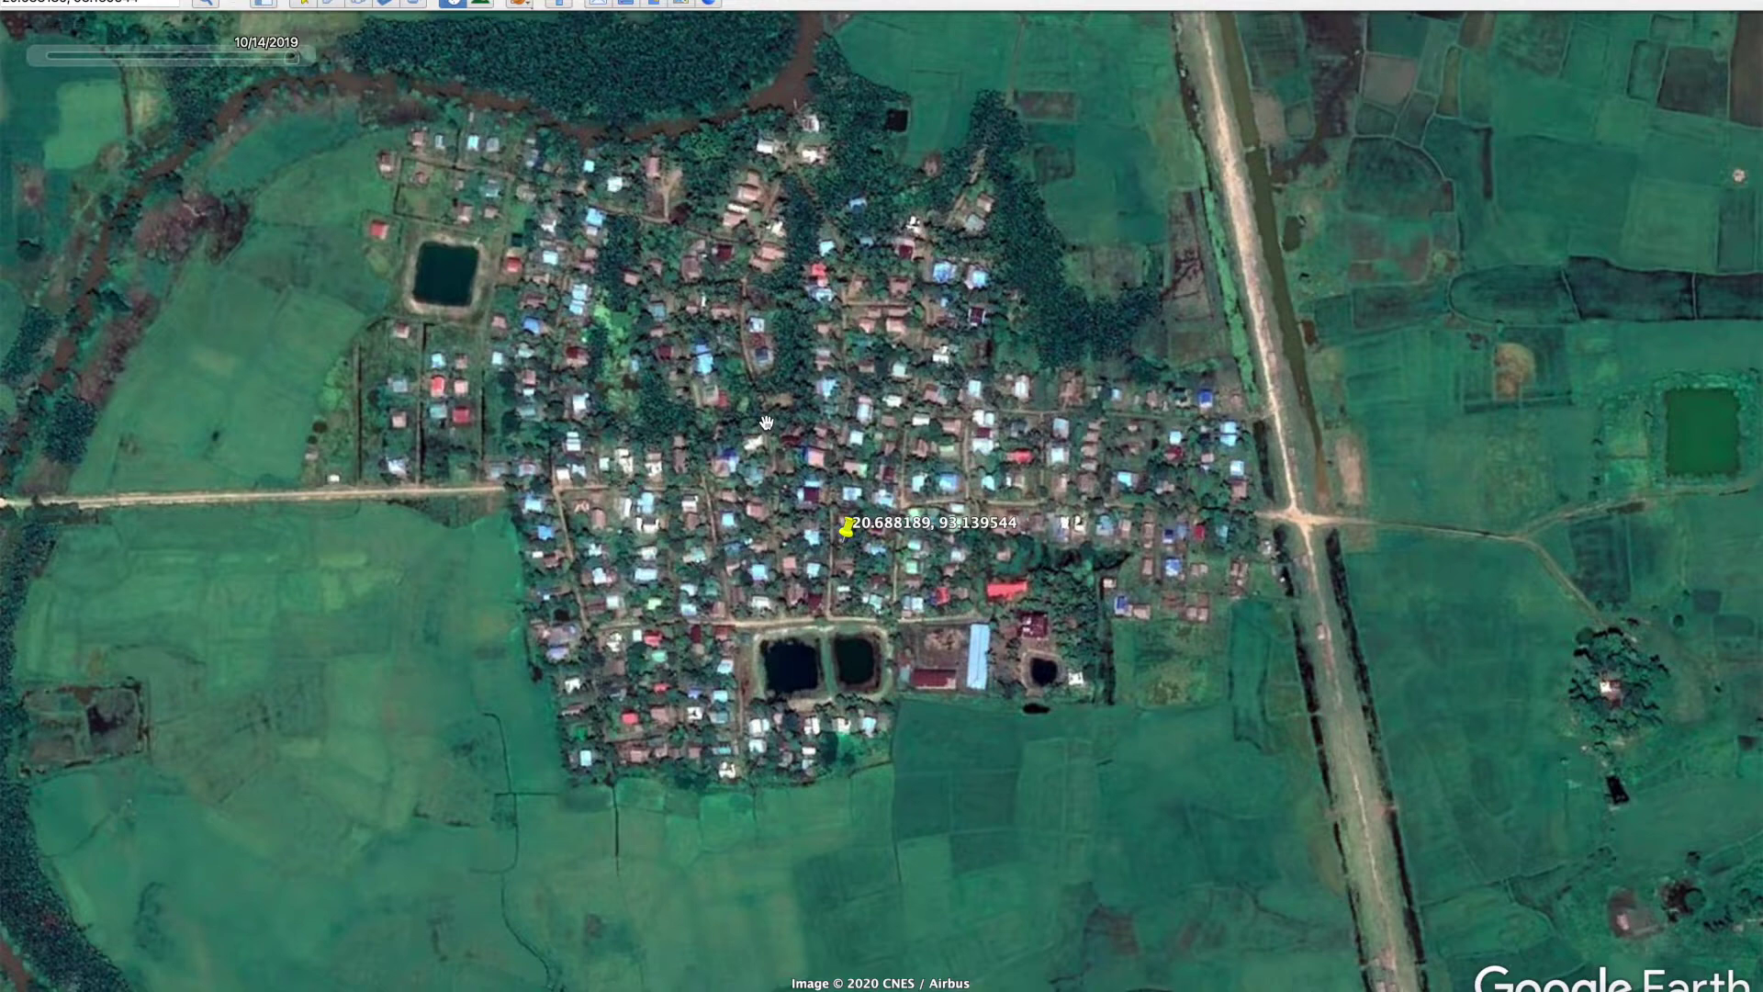
Switch to Sentinel Hub Playground, go to the village's coordinates 20.688189, 93.139544, and compare the location with the Google Earth Pro view
{"action": "key", "text": "super+Tab"}
{"action": "key", "text": "super+Tab"}
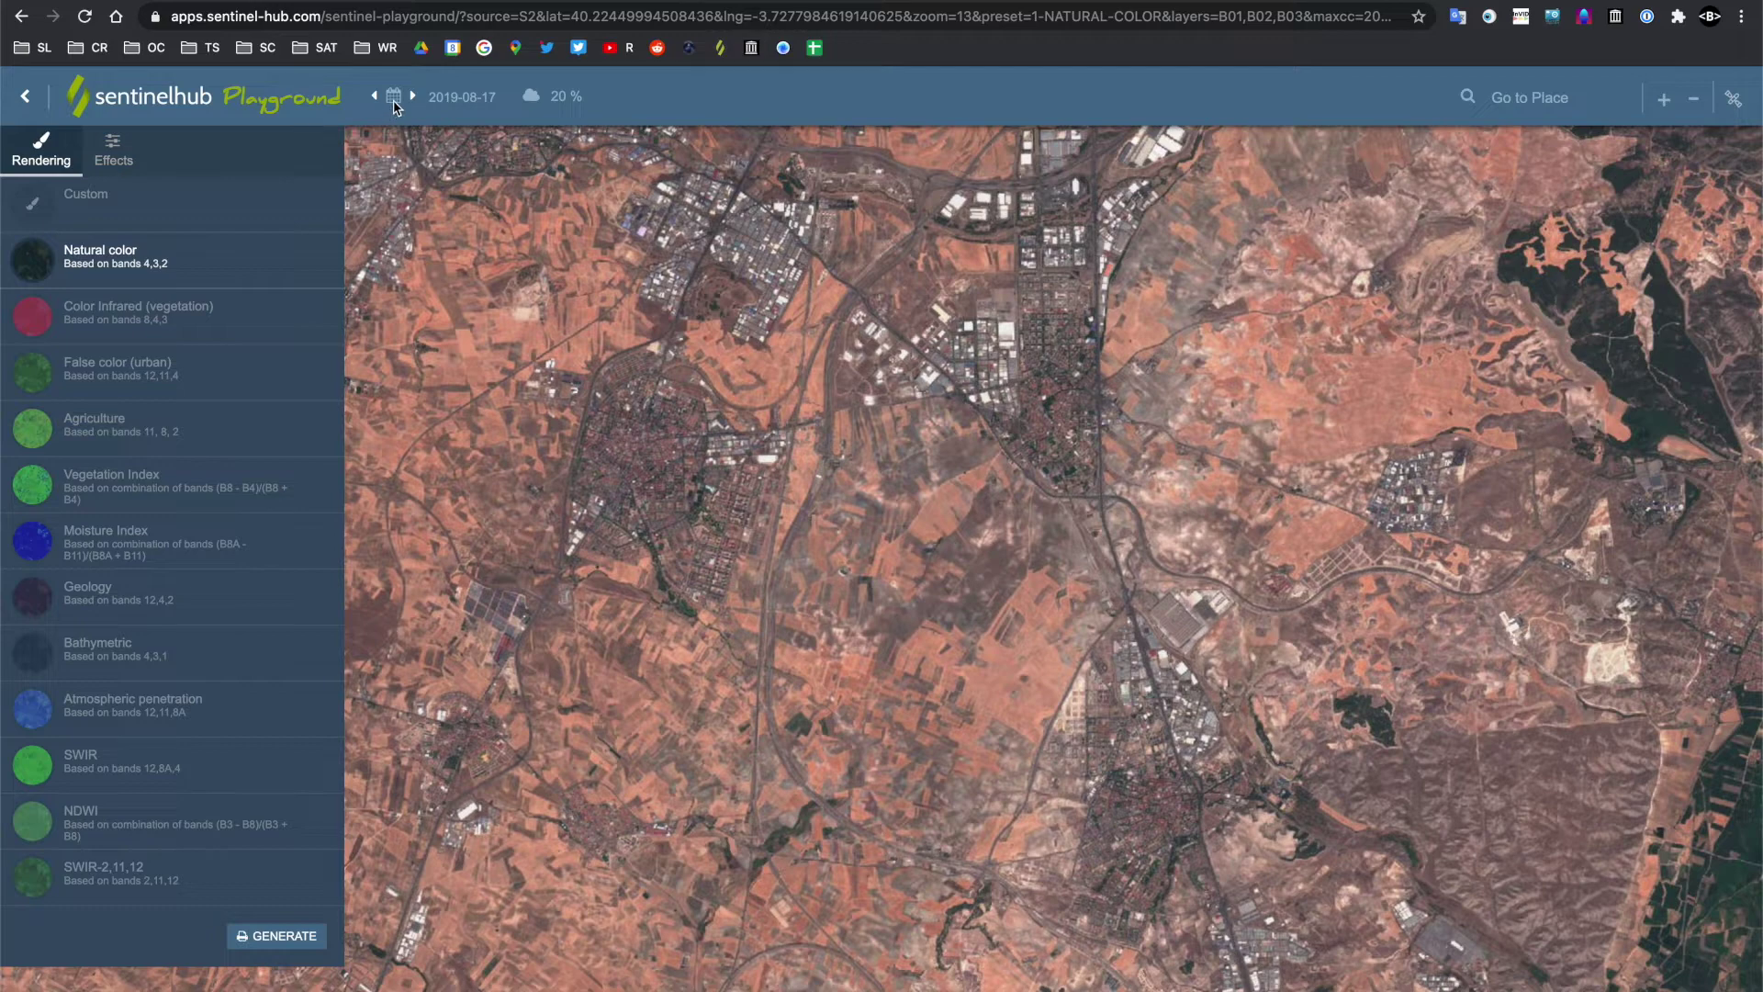
{"action": "left_click", "coordinate": [394, 99]}
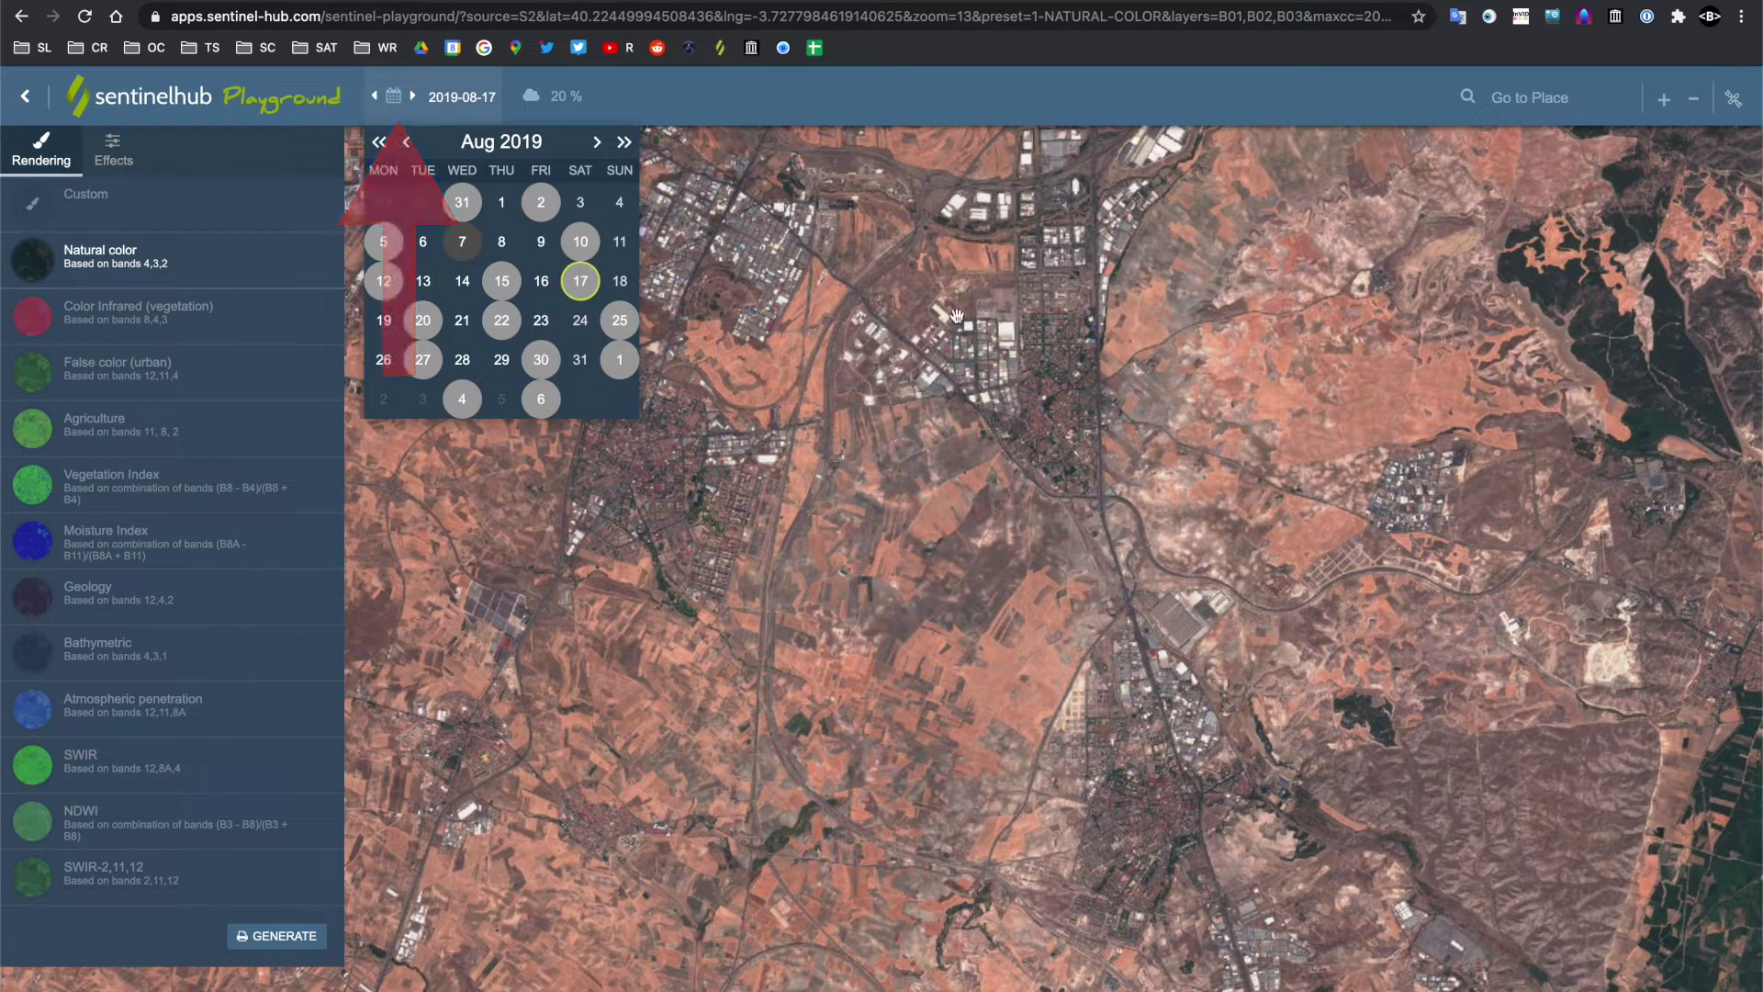
{"action": "scroll", "coordinate": [975, 364], "scroll_direction": "up", "scroll_amount": 5}
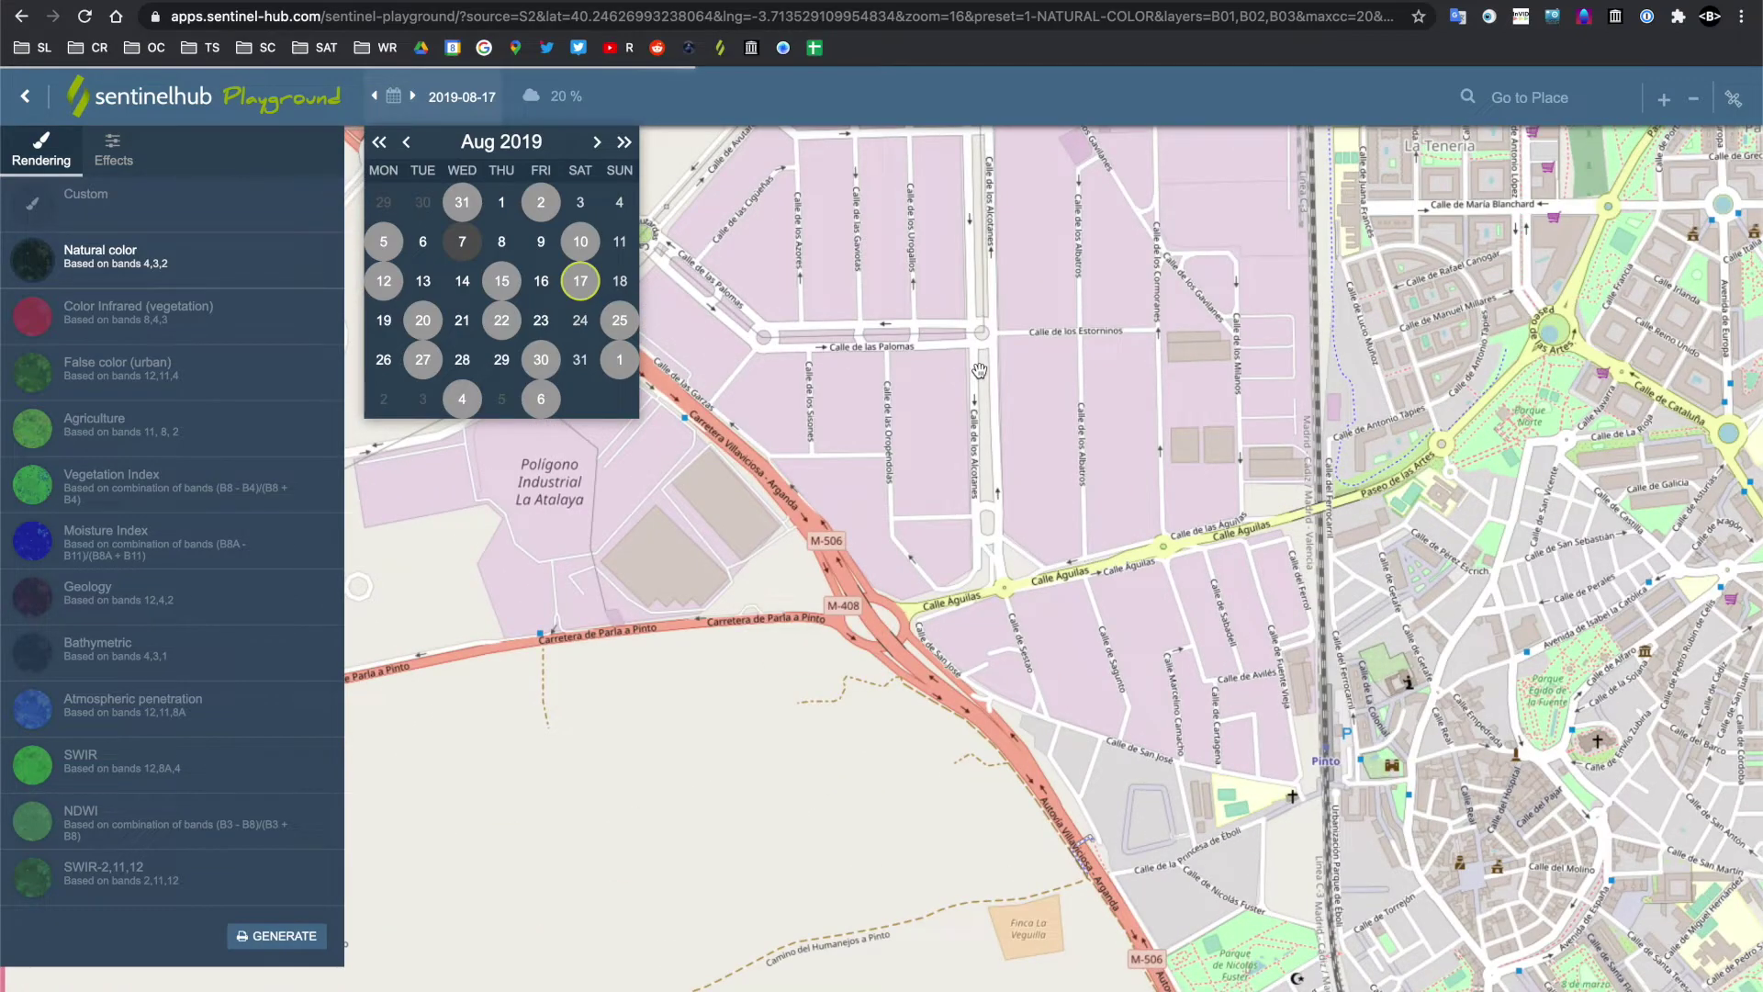
{"action": "key", "text": "super+Tab"}
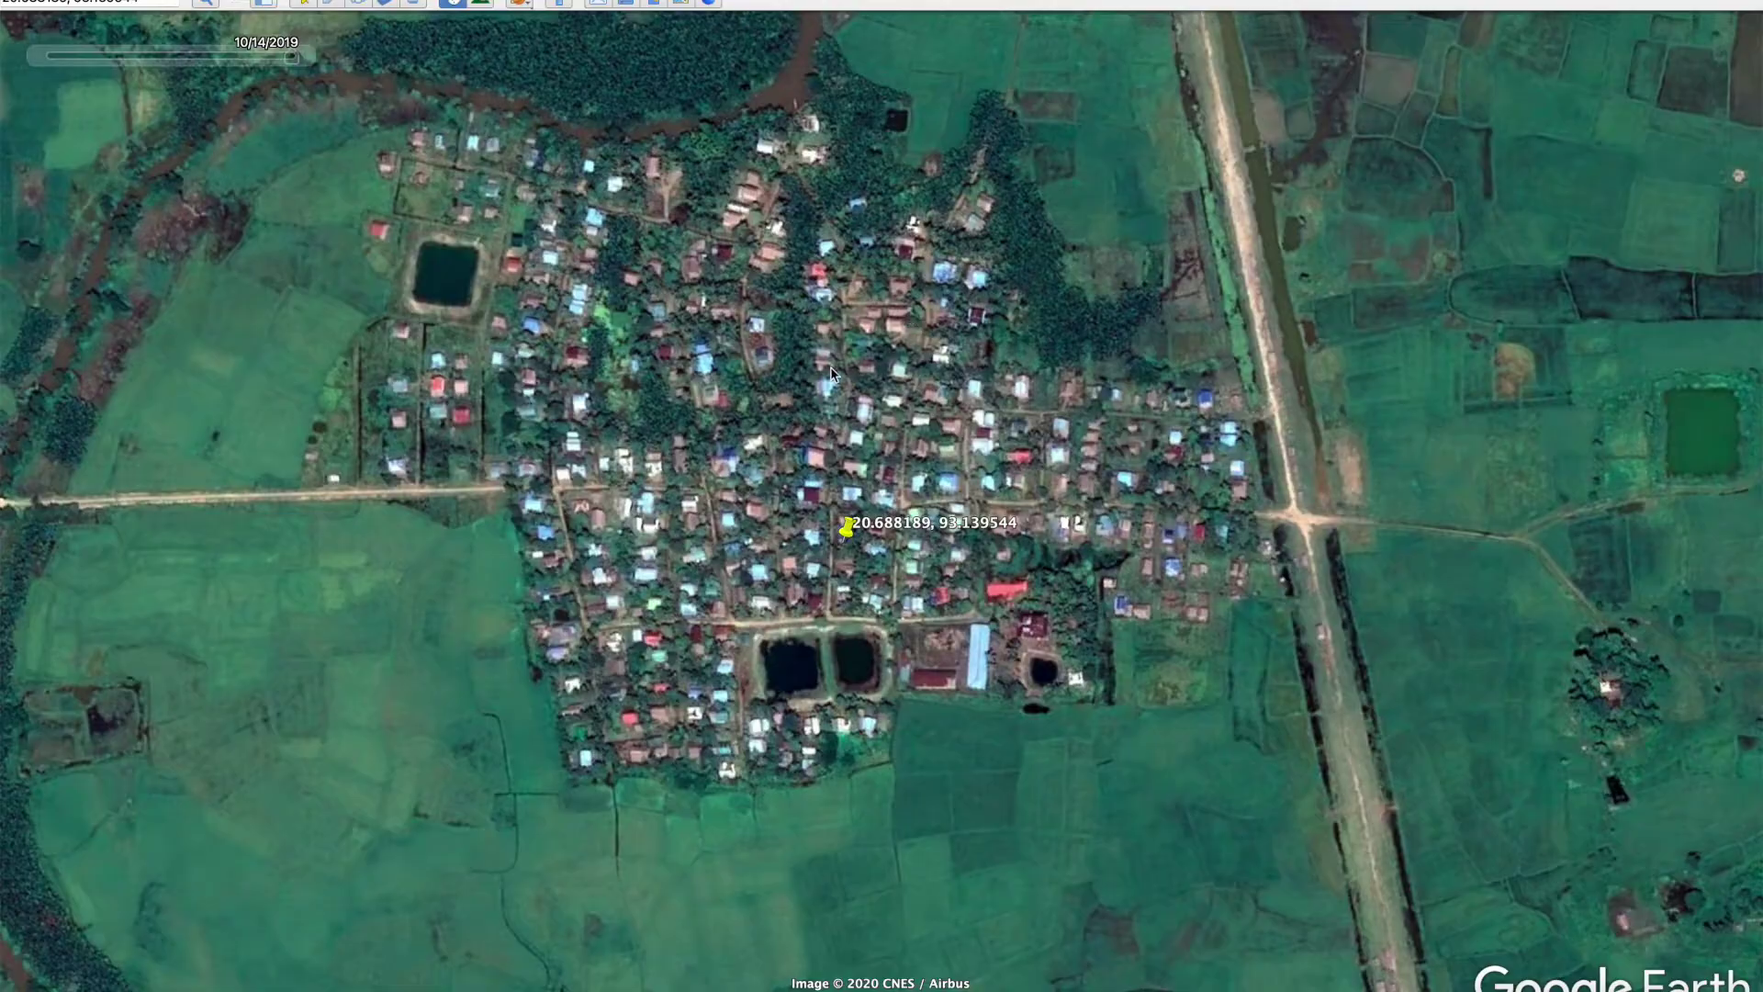
{"action": "key", "text": "super+Tab"}
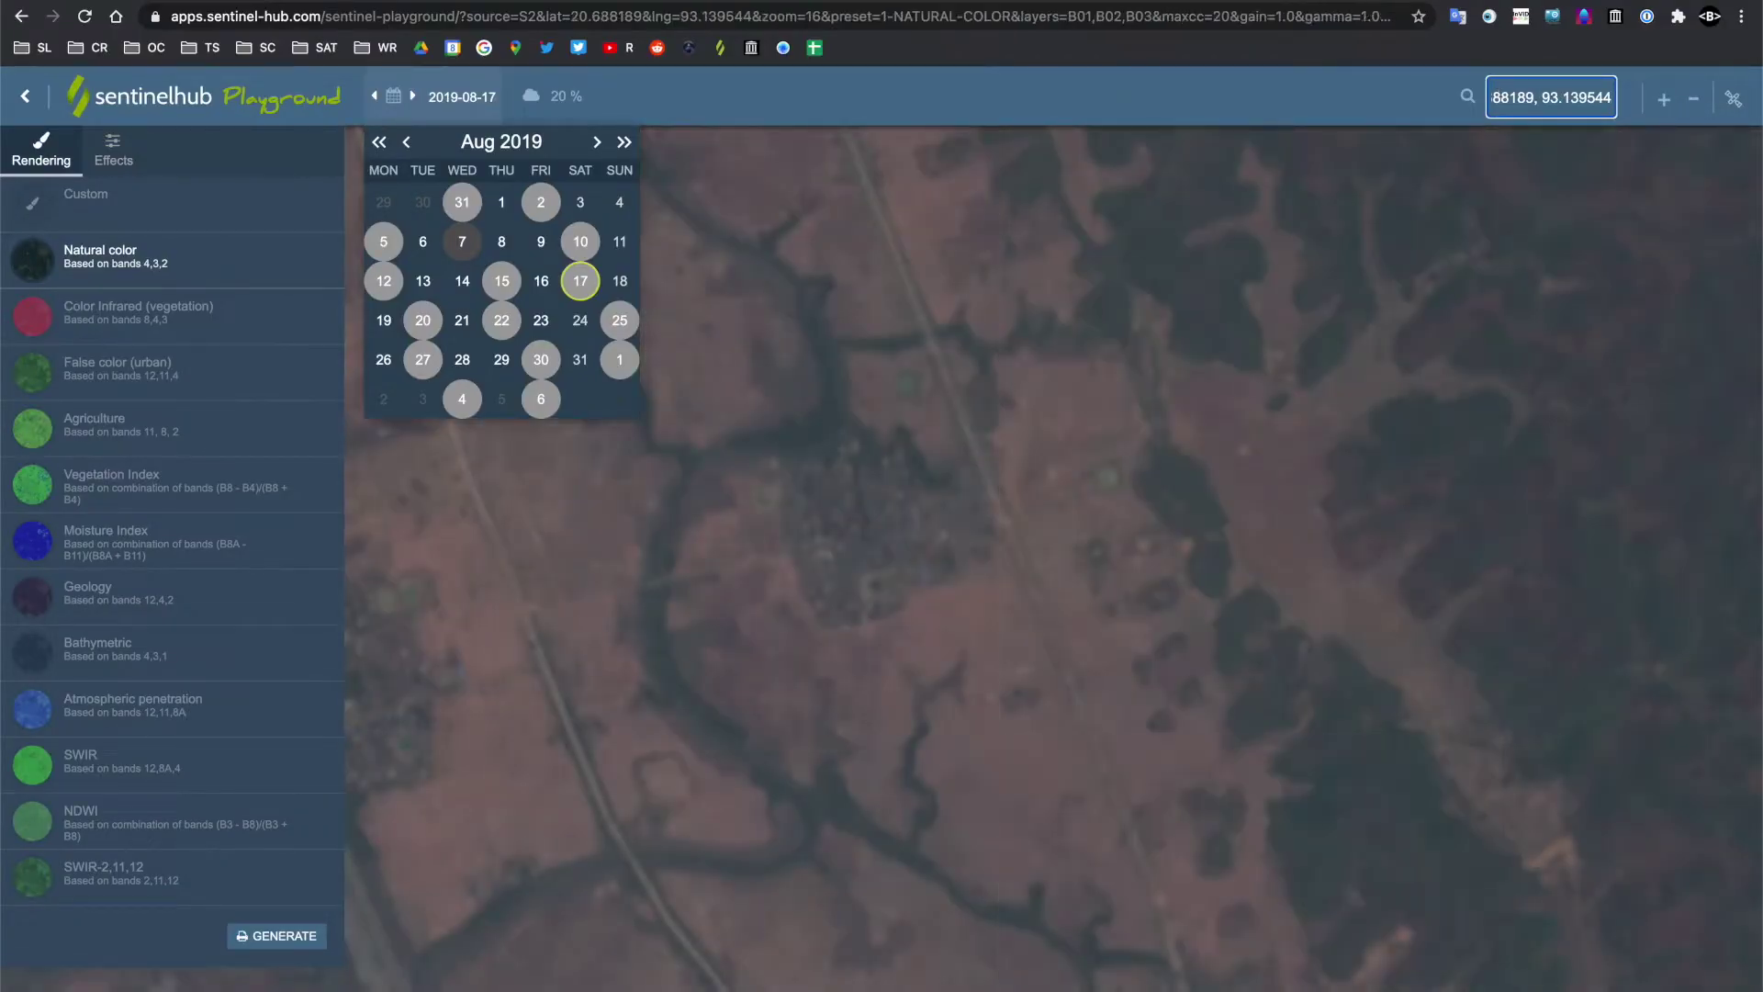
{"action": "left_click", "coordinate": [398, 101]}
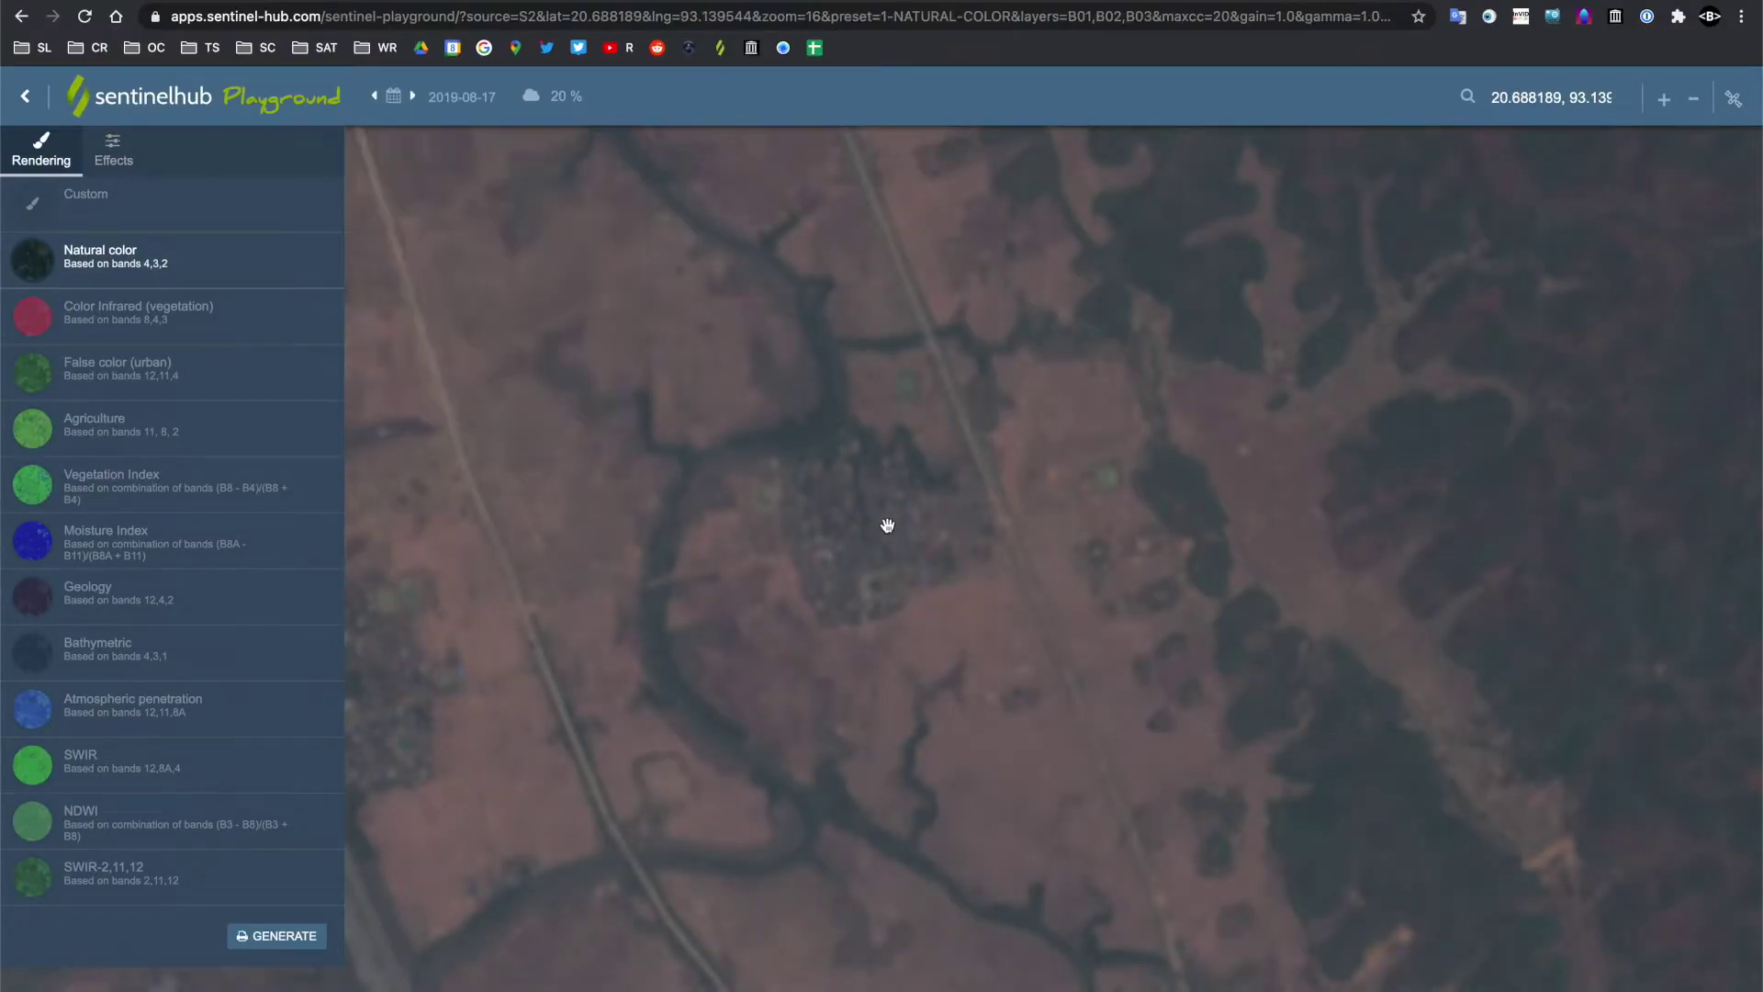
{"action": "key", "text": "super+Tab"}
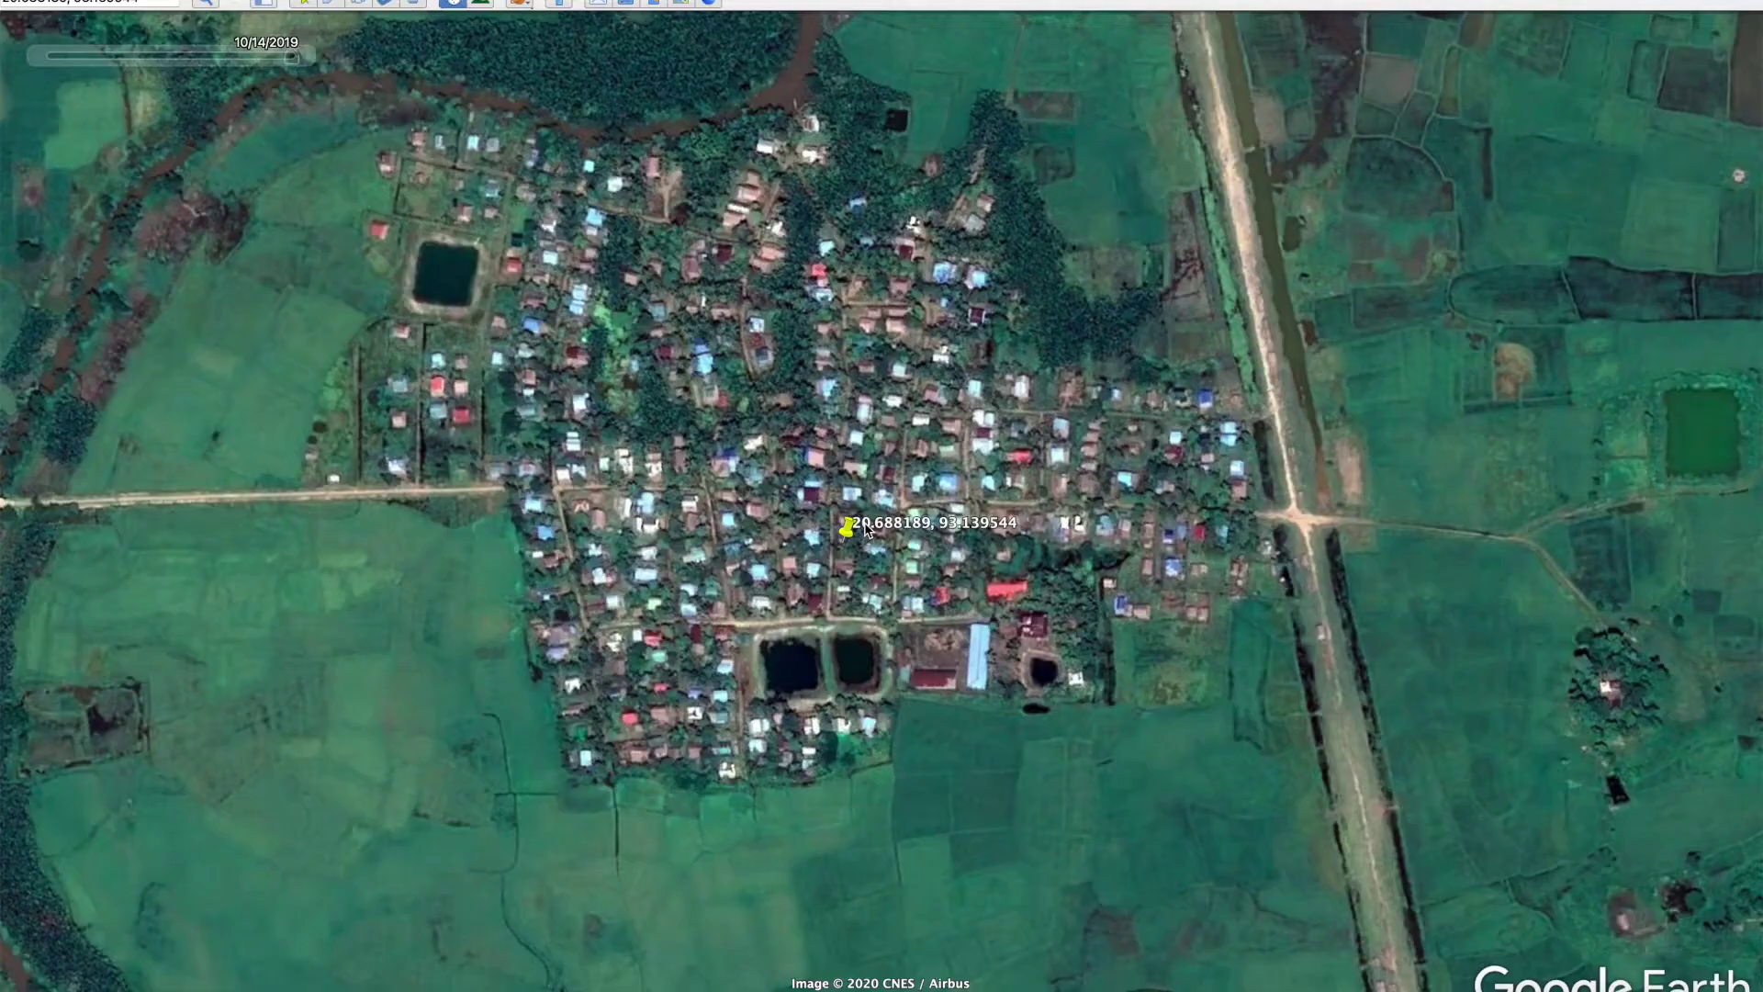
{"action": "key", "text": "super+Tab"}
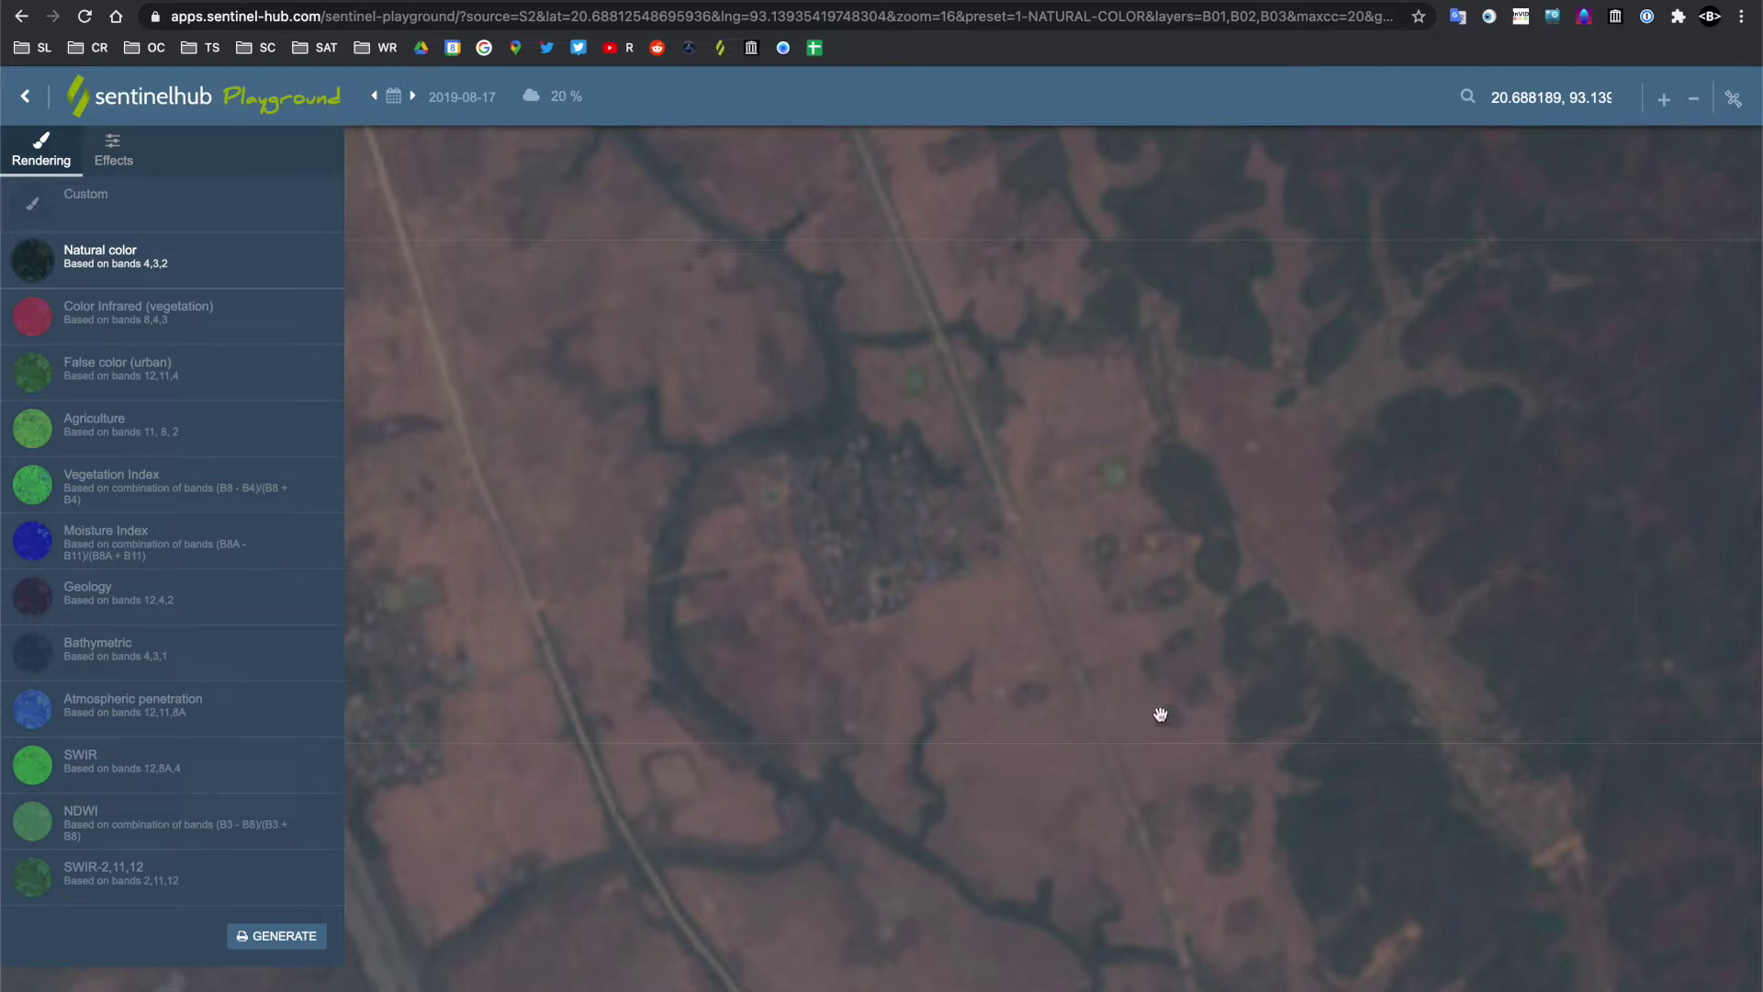
Move the imagery calendar forward to May 2020, show the 2020-05-03 capture, and set the maximum cloud cover to 84 %
{"action": "left_click", "coordinate": [393, 103]}
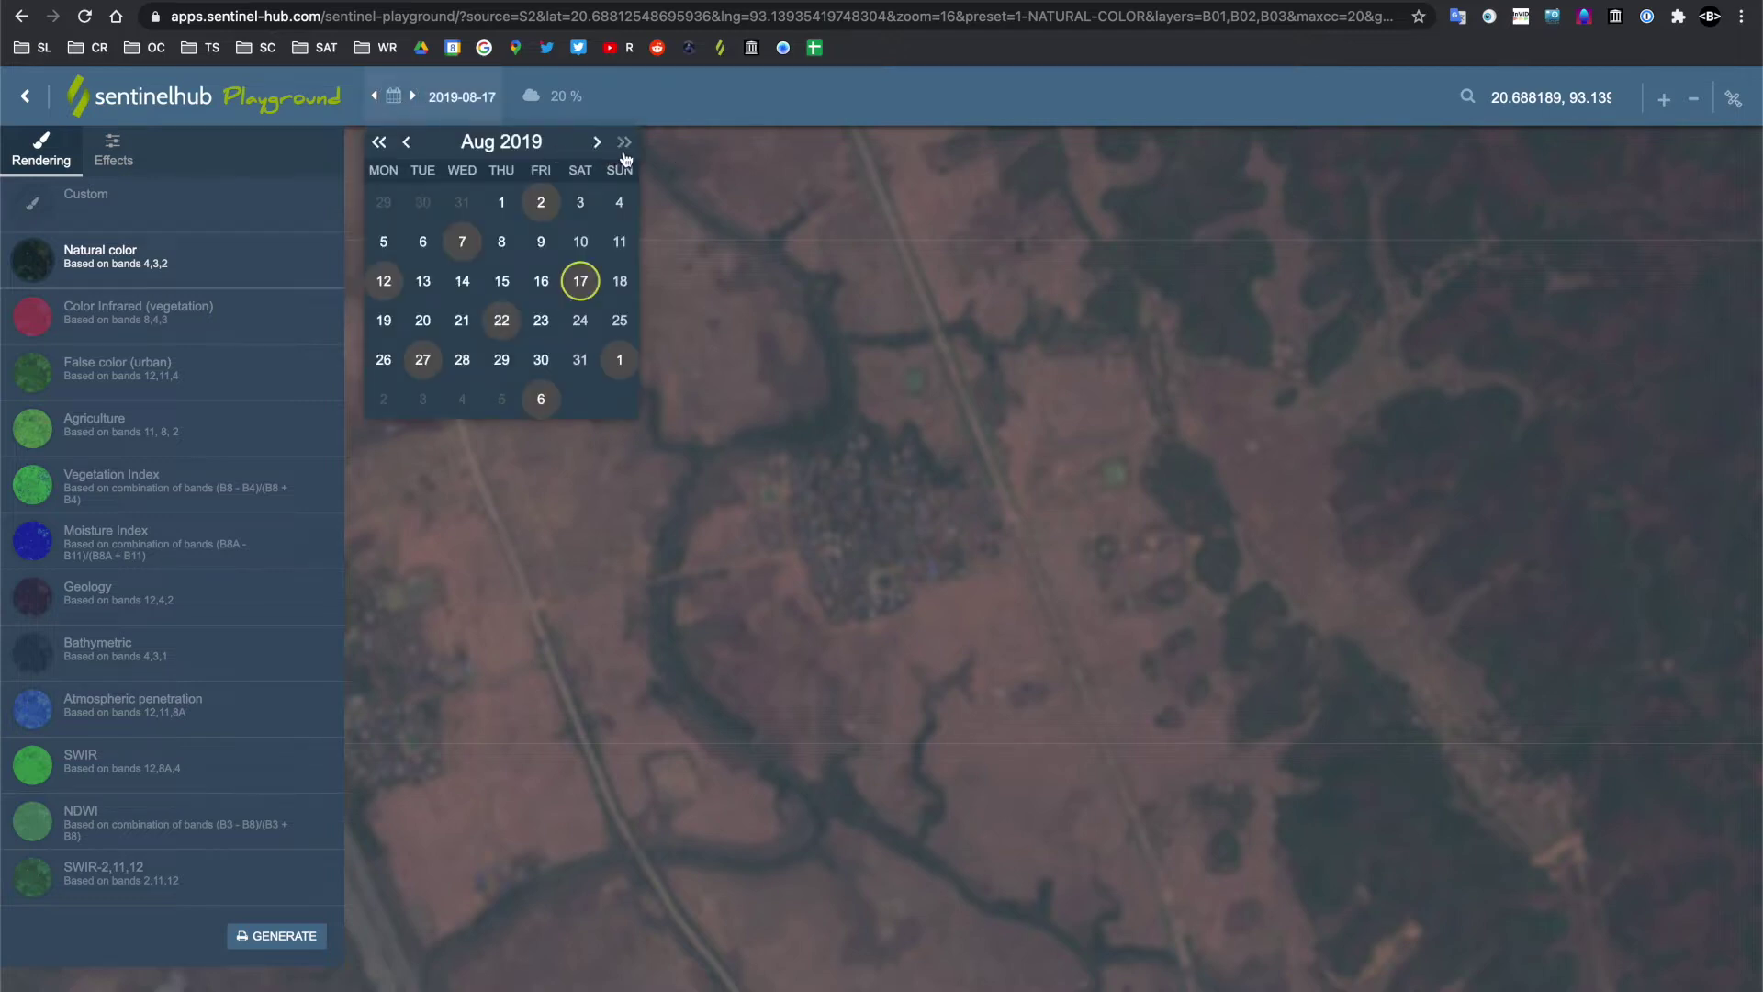
{"action": "left_click", "coordinate": [597, 143]}
{"action": "left_click", "coordinate": [597, 143]}
{"action": "left_click", "coordinate": [598, 145]}
{"action": "left_click", "coordinate": [599, 145]}
{"action": "left_click", "coordinate": [597, 143]}
{"action": "left_click", "coordinate": [597, 144]}
{"action": "left_click", "coordinate": [596, 143]}
{"action": "left_click", "coordinate": [597, 144]}
{"action": "left_click", "coordinate": [597, 143]}
{"action": "left_click", "coordinate": [541, 202]}
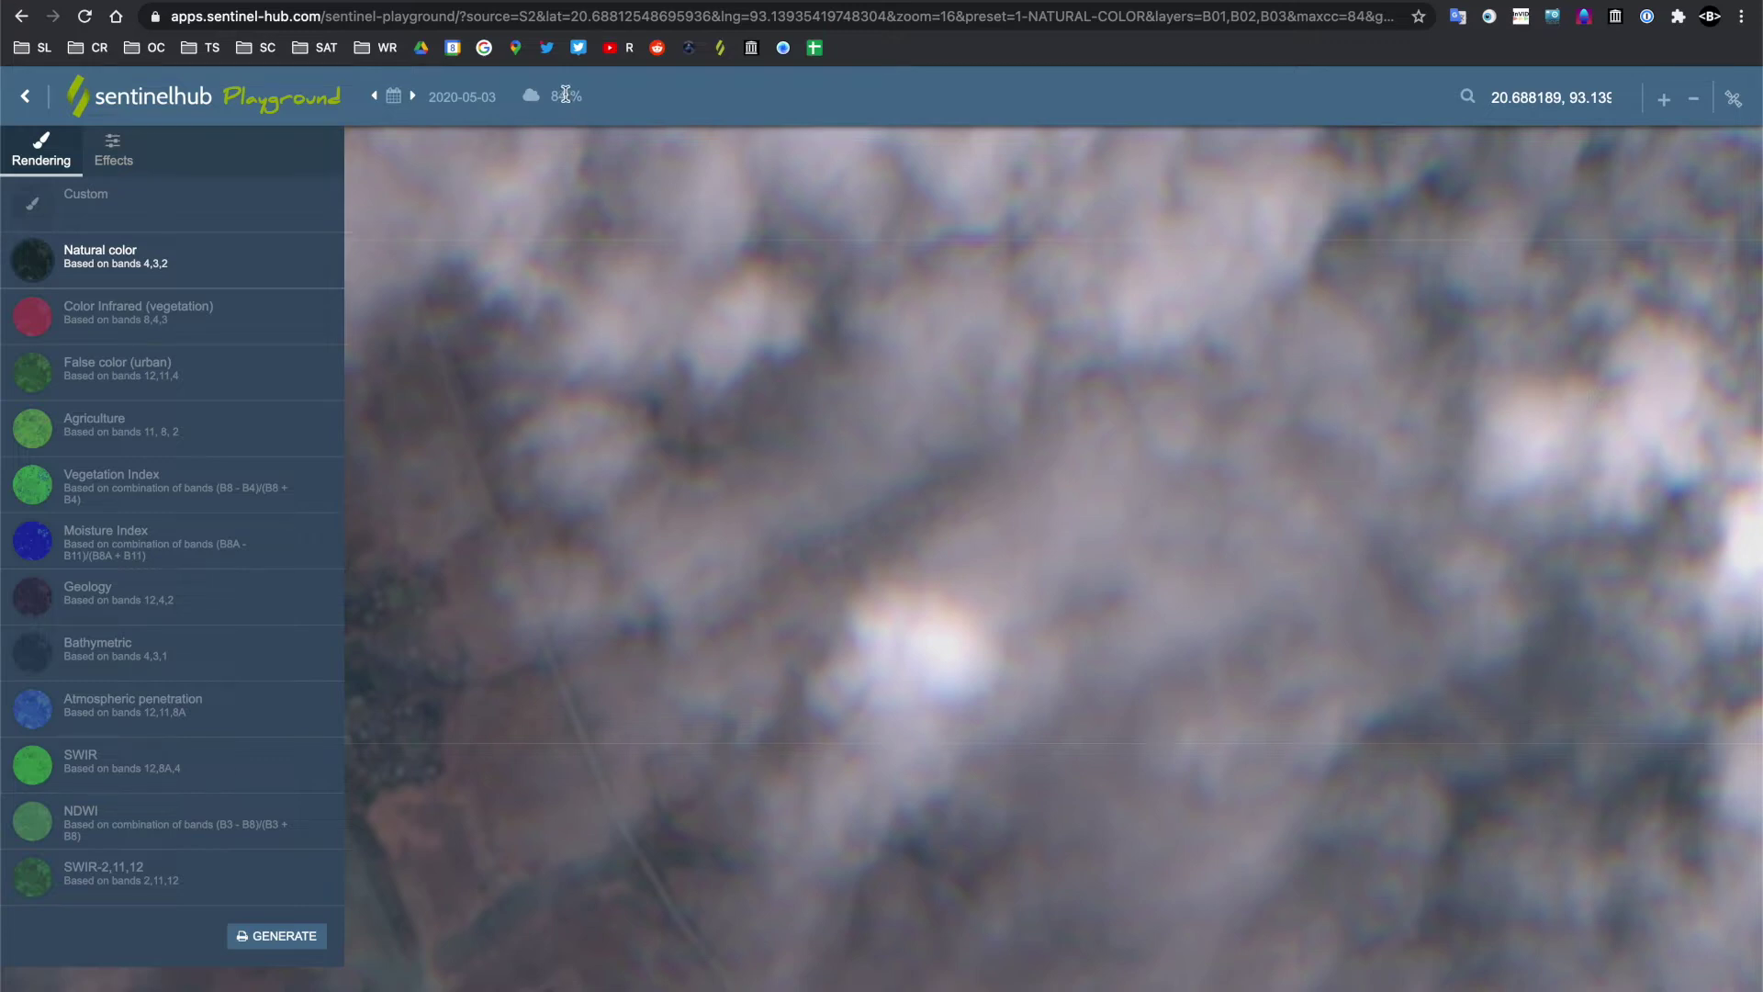
Check the cloud cover limit and advance to the 2020-05-08 capture of the village
{"action": "left_click_drag", "start_coordinate": [581, 95], "coordinate": [553, 96]}
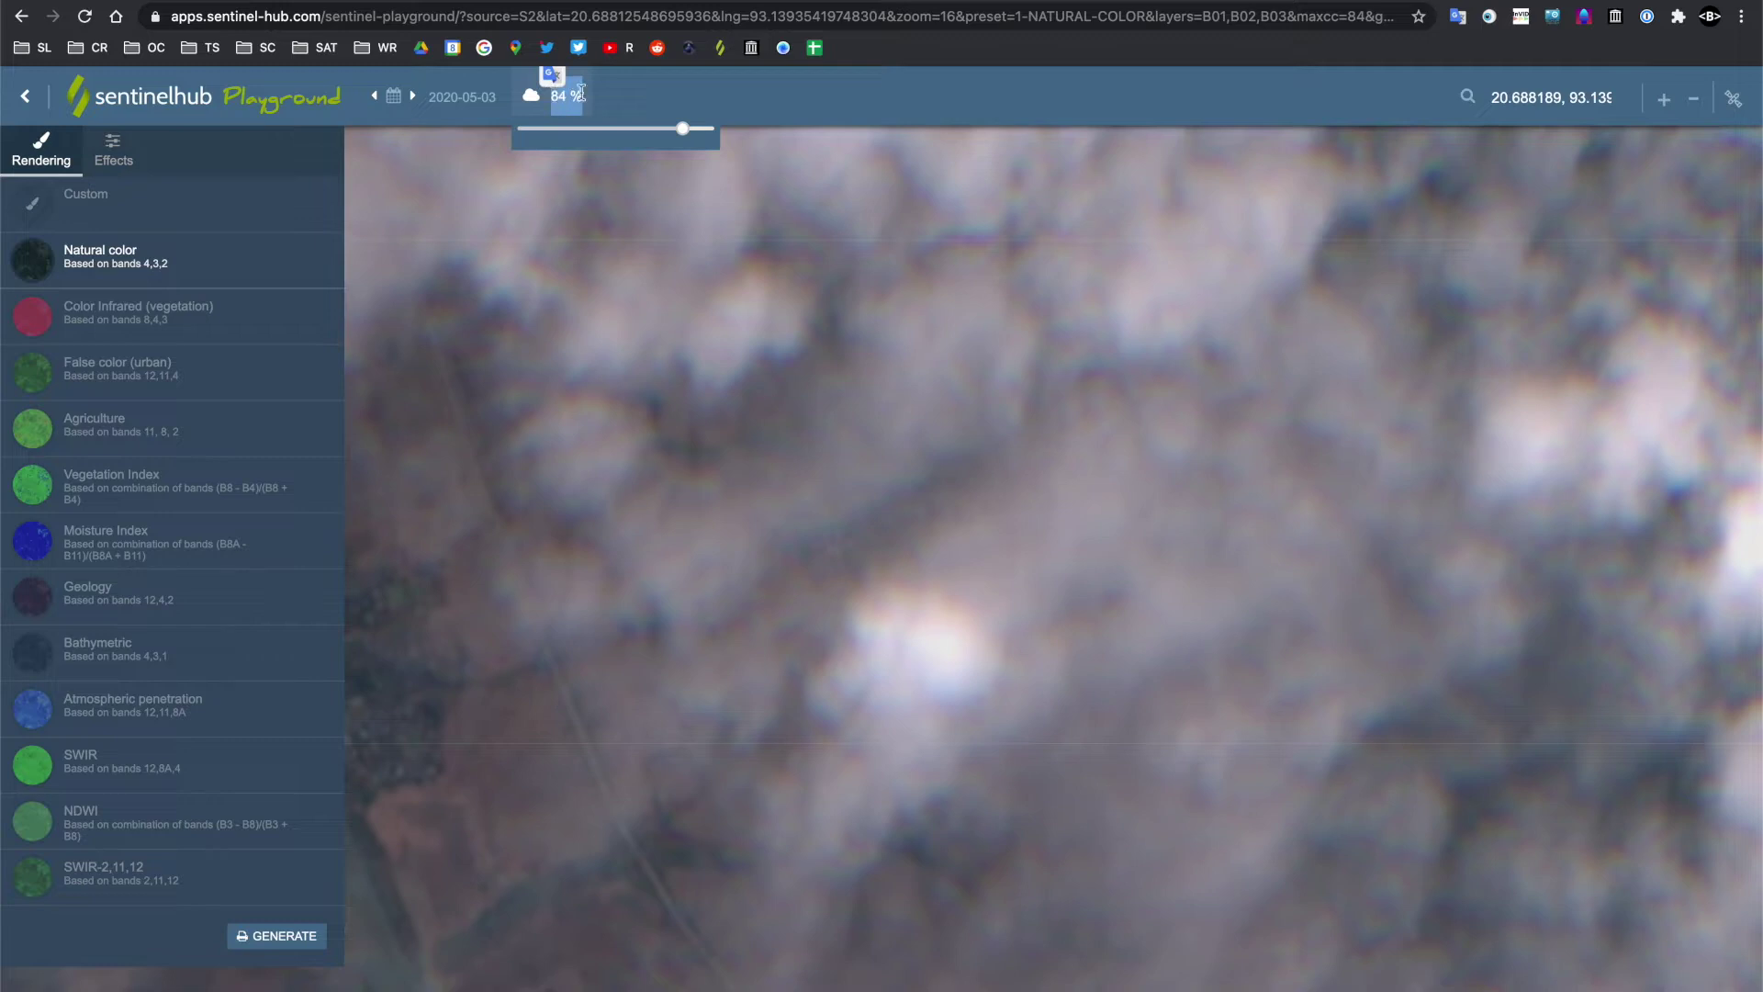
{"action": "left_click", "coordinate": [436, 98]}
{"action": "left_click", "coordinate": [413, 97]}
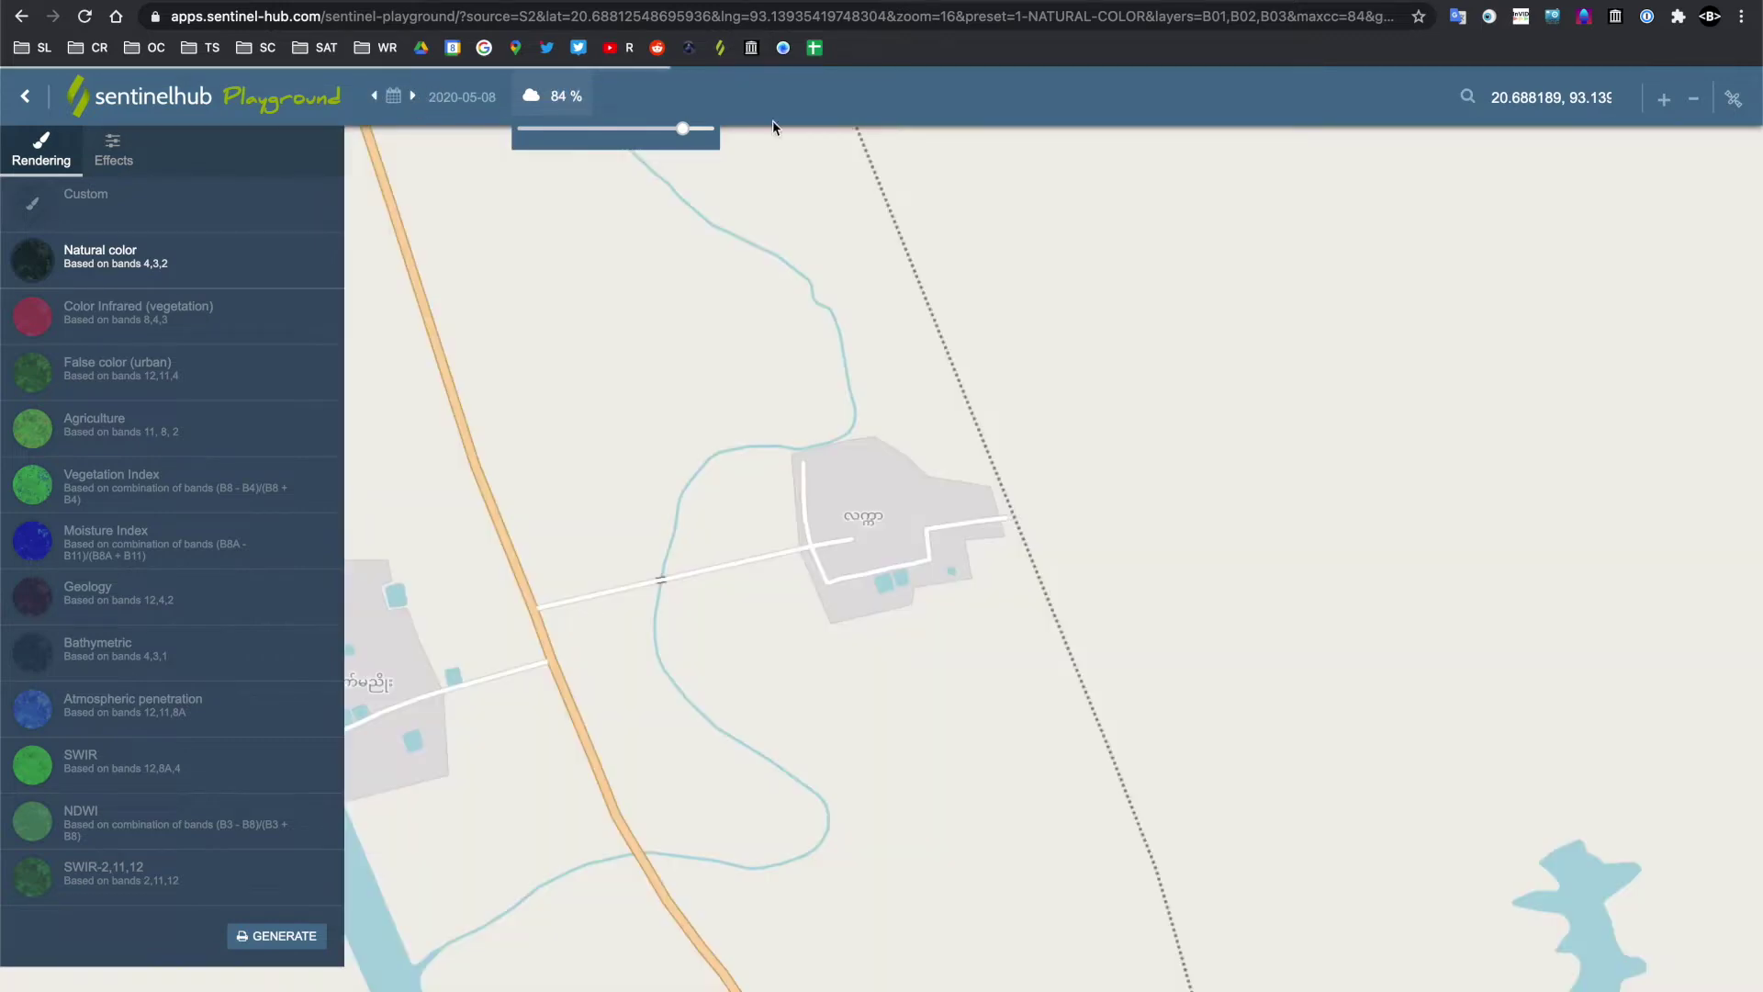
{"action": "left_click", "coordinate": [546, 97]}
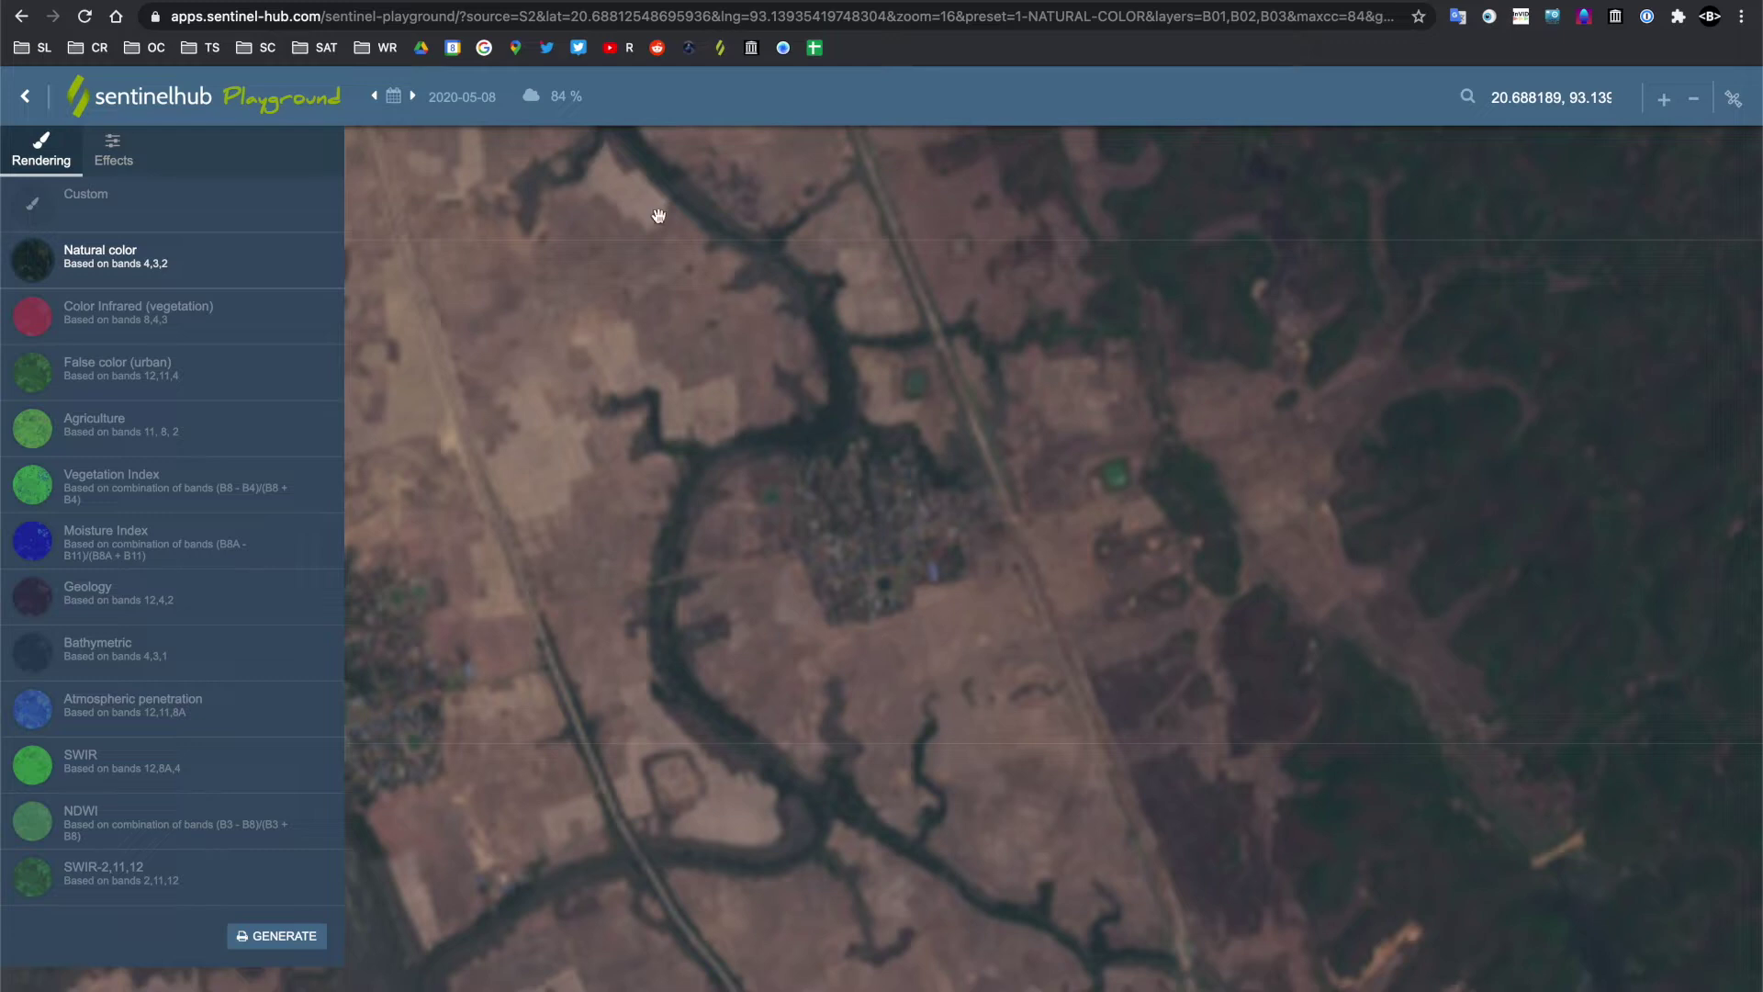
Advance to the 2020-05-13 capture and render it in Color Infrared (vegetation)
{"action": "left_click", "coordinate": [413, 95]}
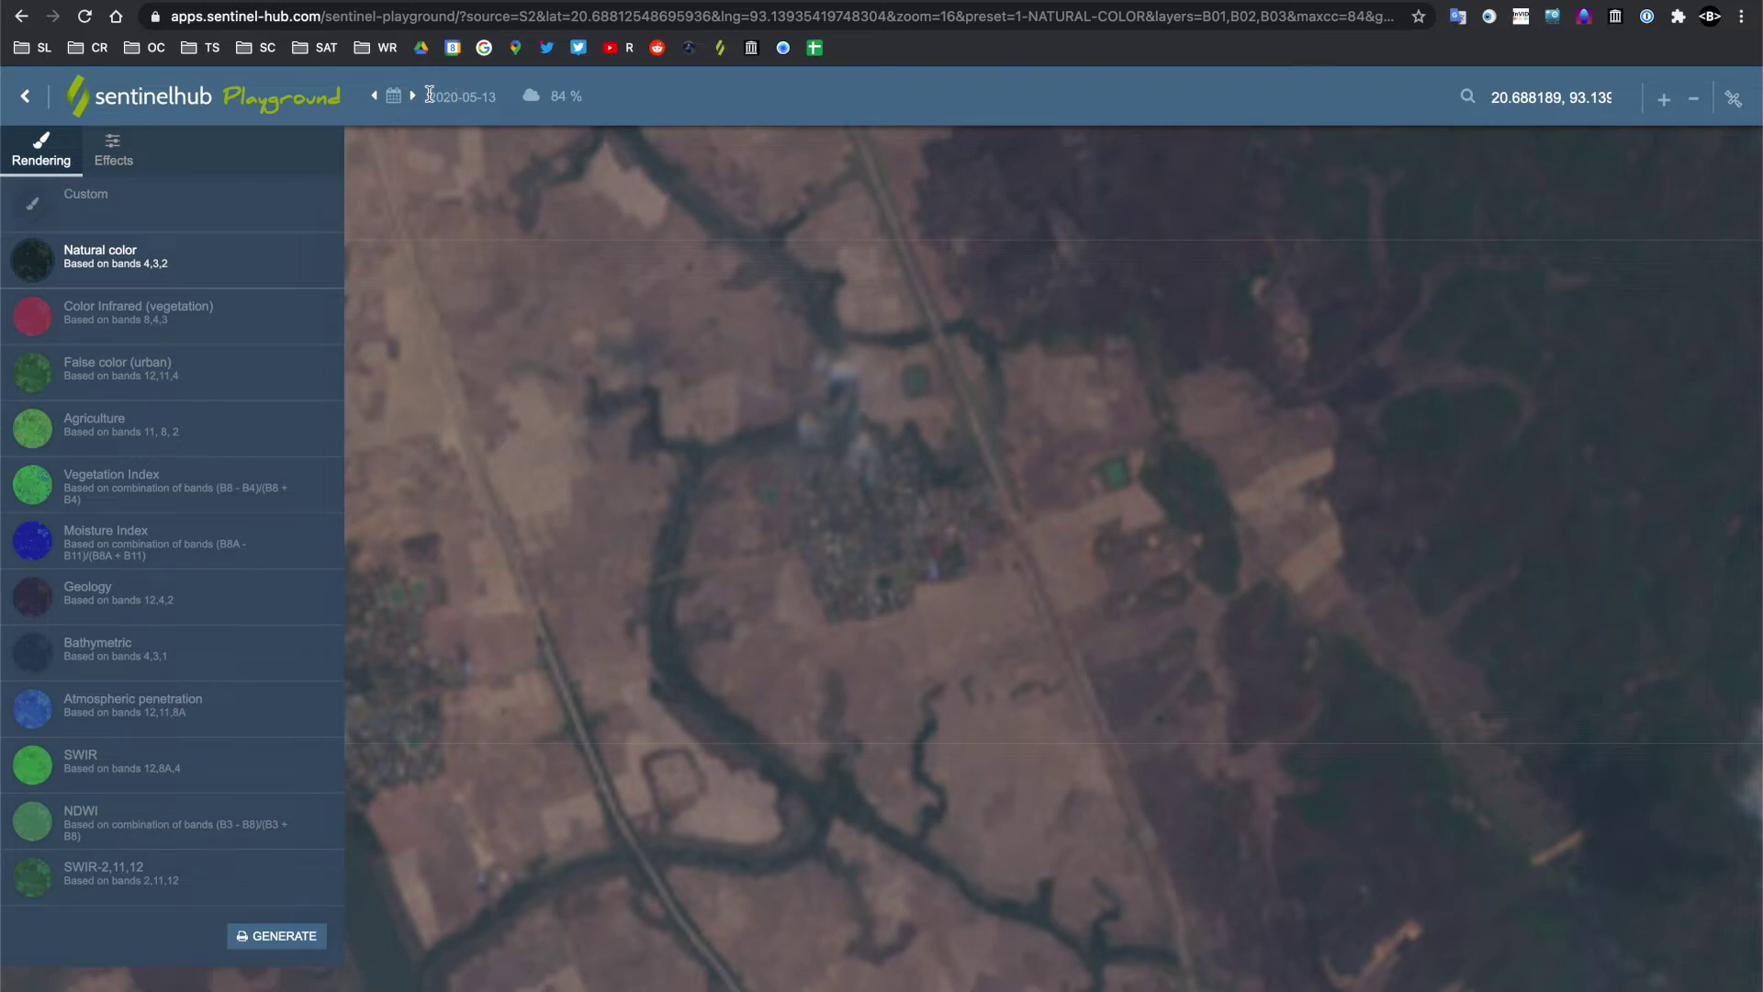
{"action": "left_click", "coordinate": [413, 96]}
{"action": "left_click", "coordinate": [195, 322]}
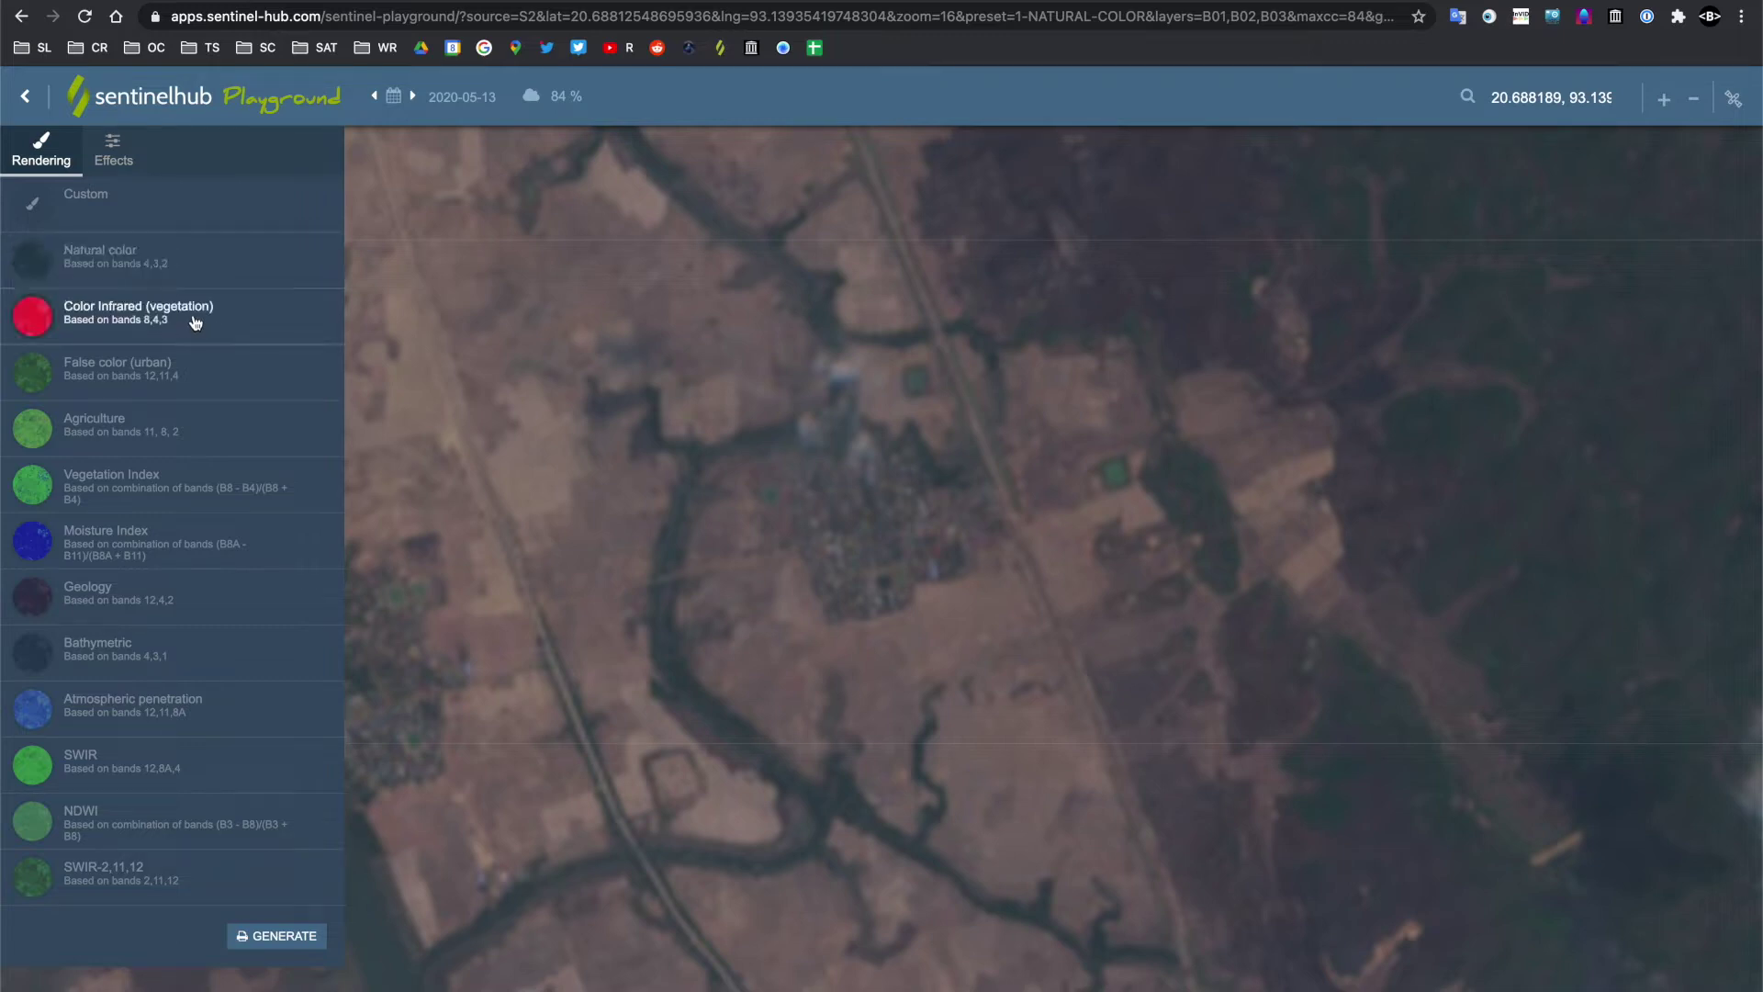